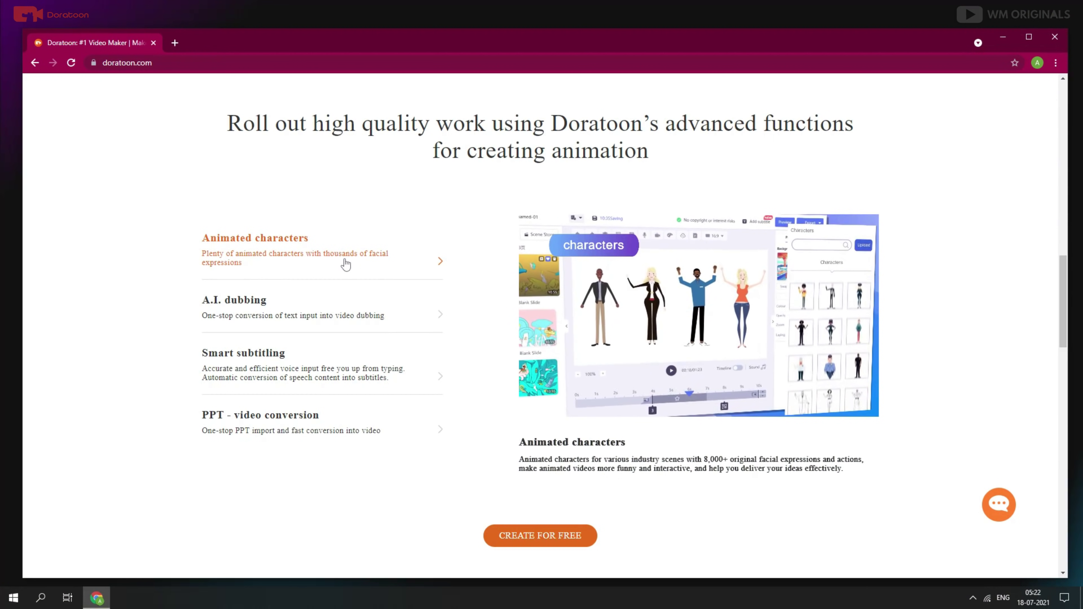
Step: Look through the A.I. dubbing, Smart subtitling and PPT - video conversion entries among the advanced functions
left_click(313, 315)
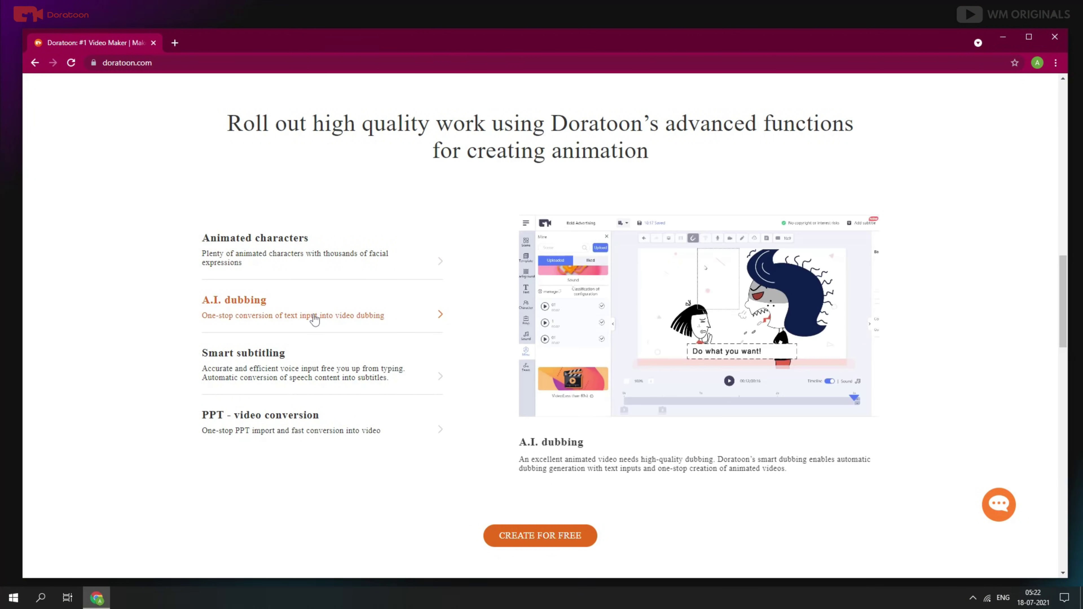
left_click(249, 365)
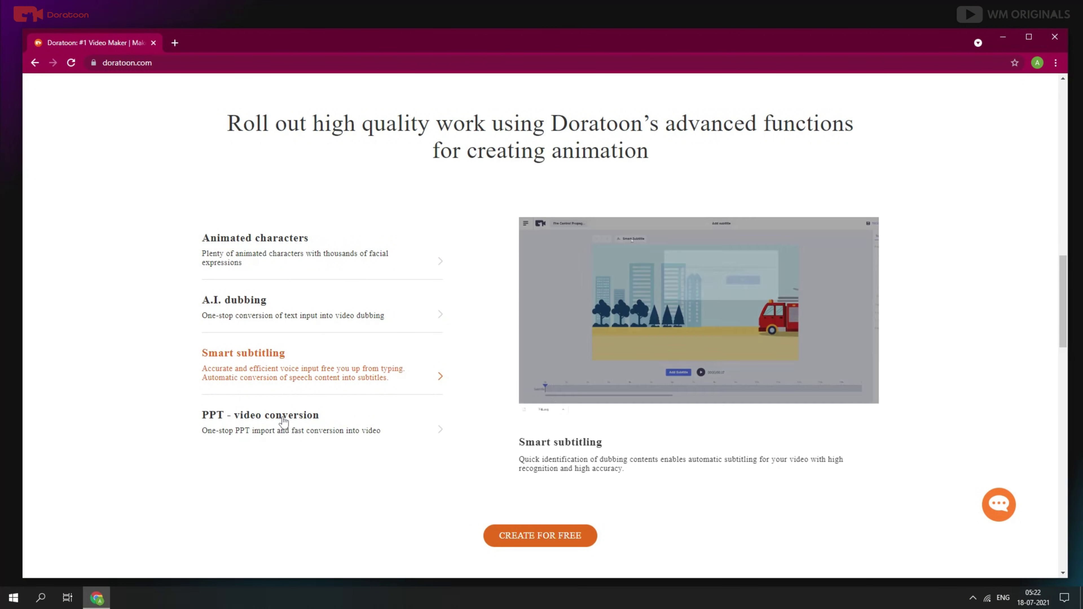
left_click(268, 422)
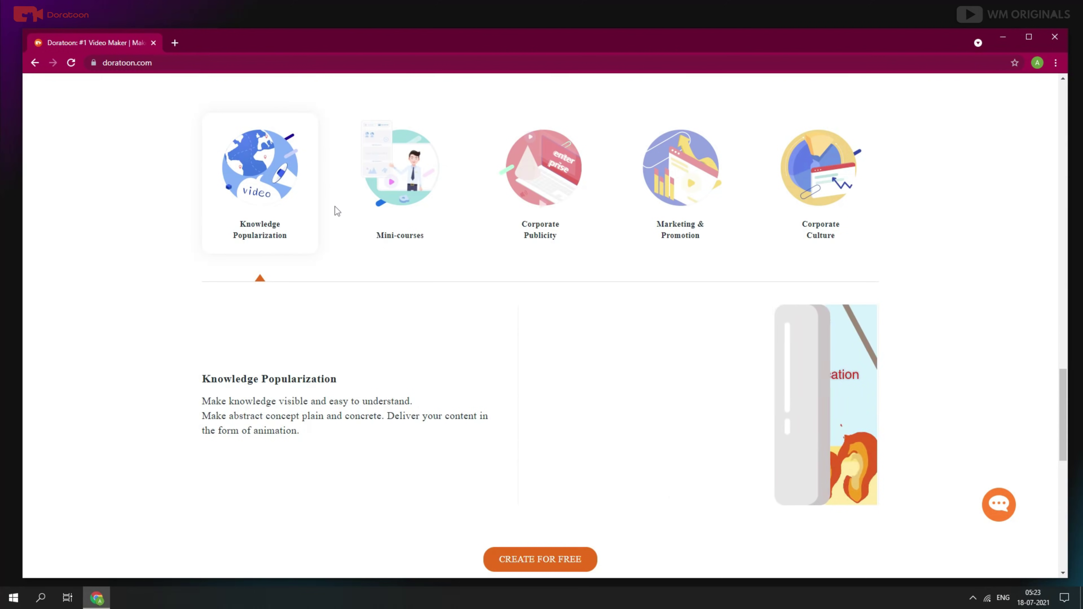
Step: Review the Mini-courses, Corporate Publicity, Marketing & Promotion and Corporate Culture use cases
left_click(371, 186)
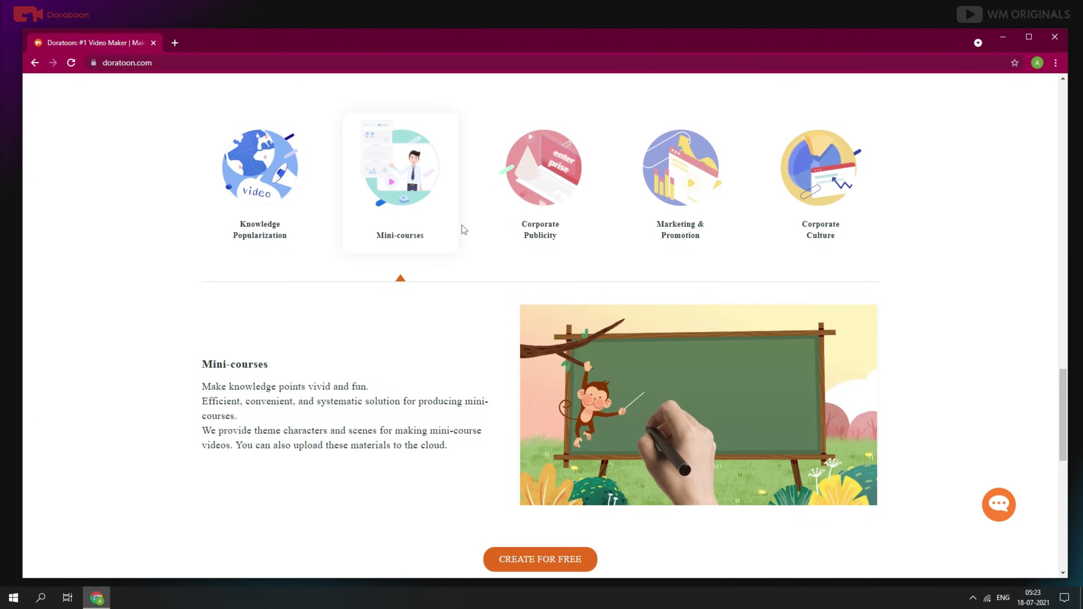
left_click(589, 224)
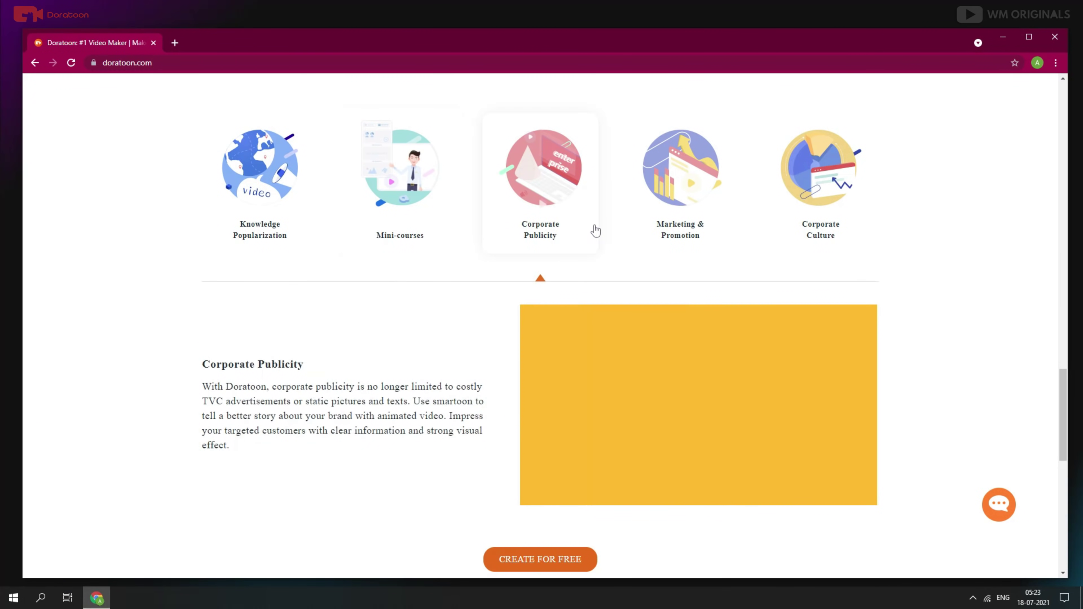
left_click(686, 189)
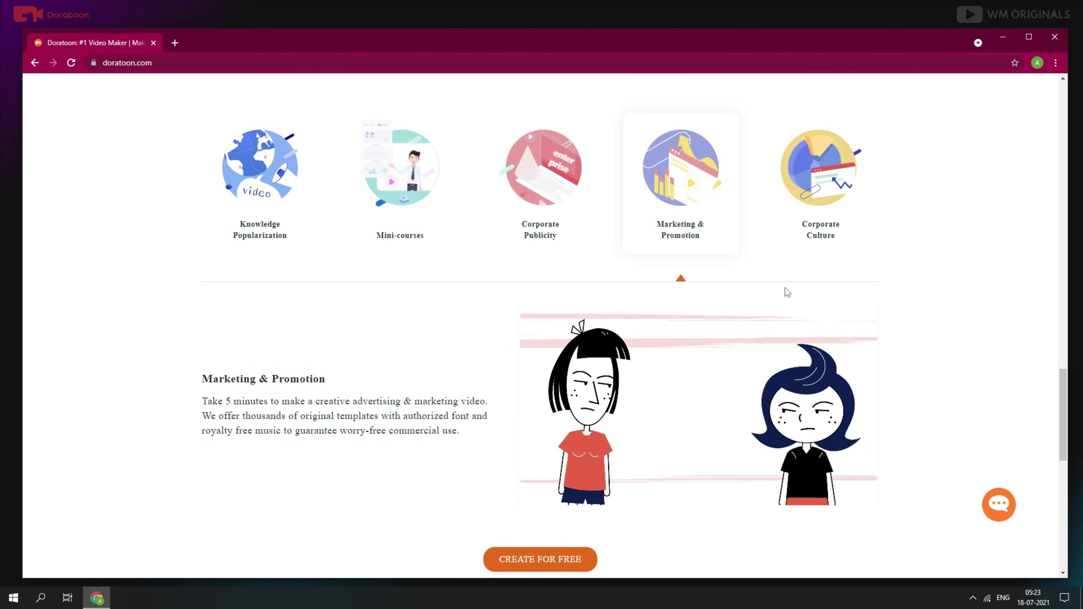
left_click(834, 173)
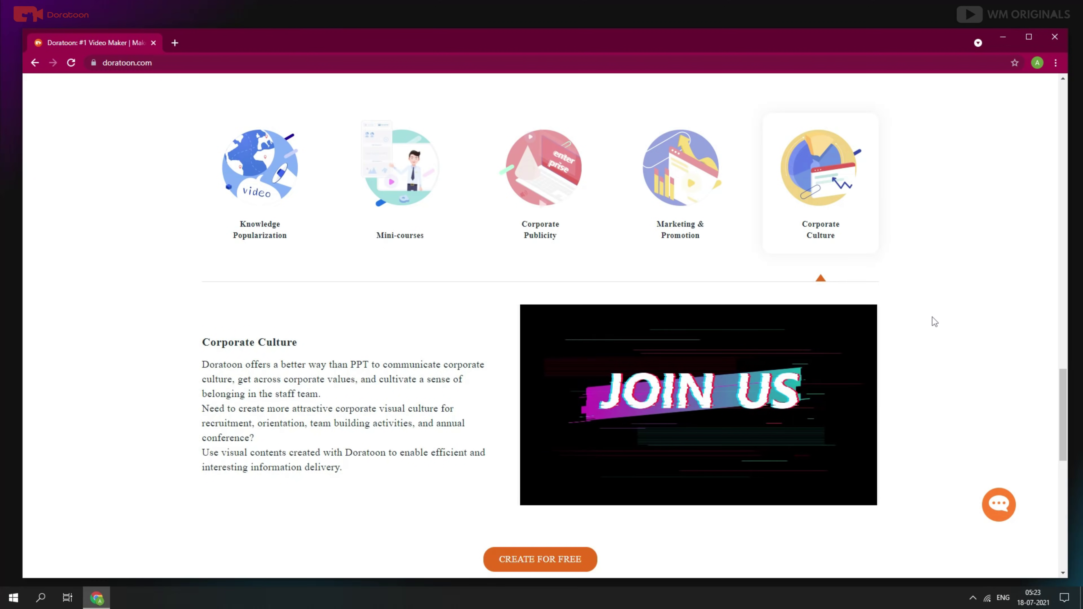
scroll(998, 362, "down", 1)
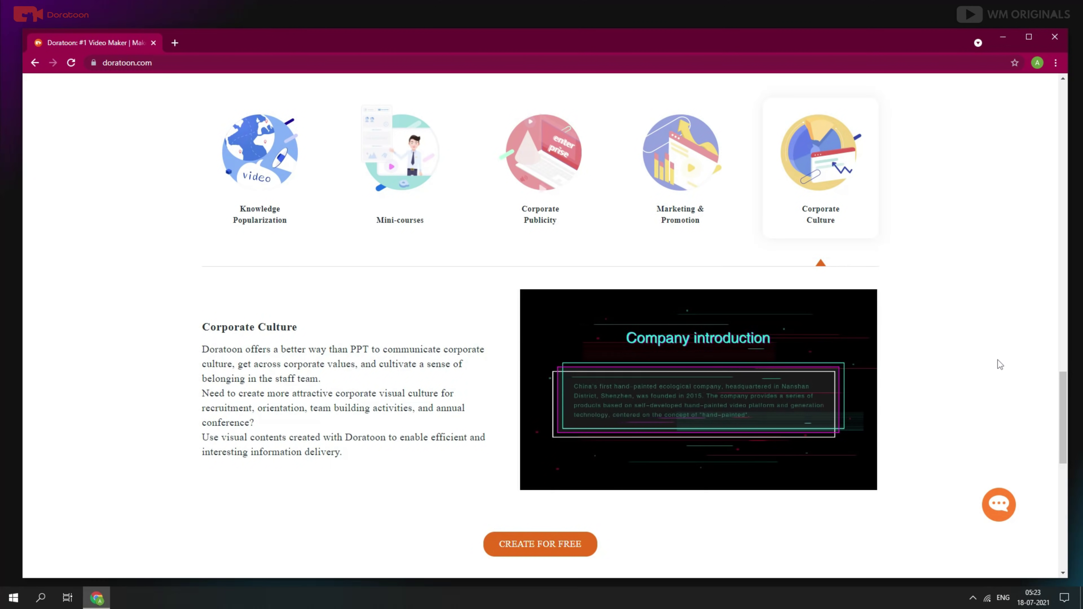
Step: Start creating for free and sign up for Doratoon with the existing Google account
scroll(997, 360, "up", 15)
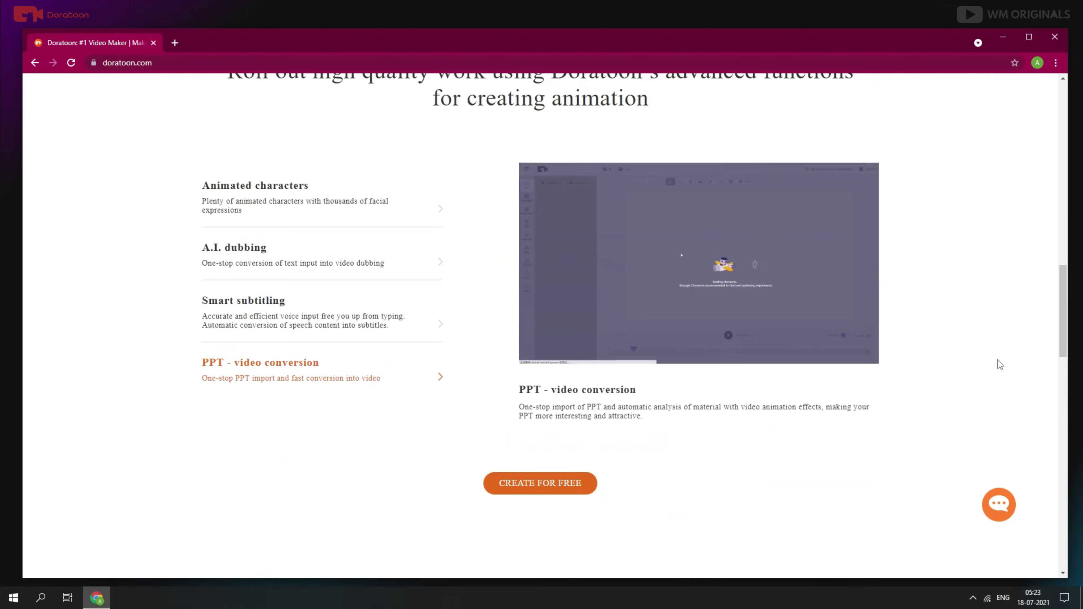
scroll(997, 361, "up", 10)
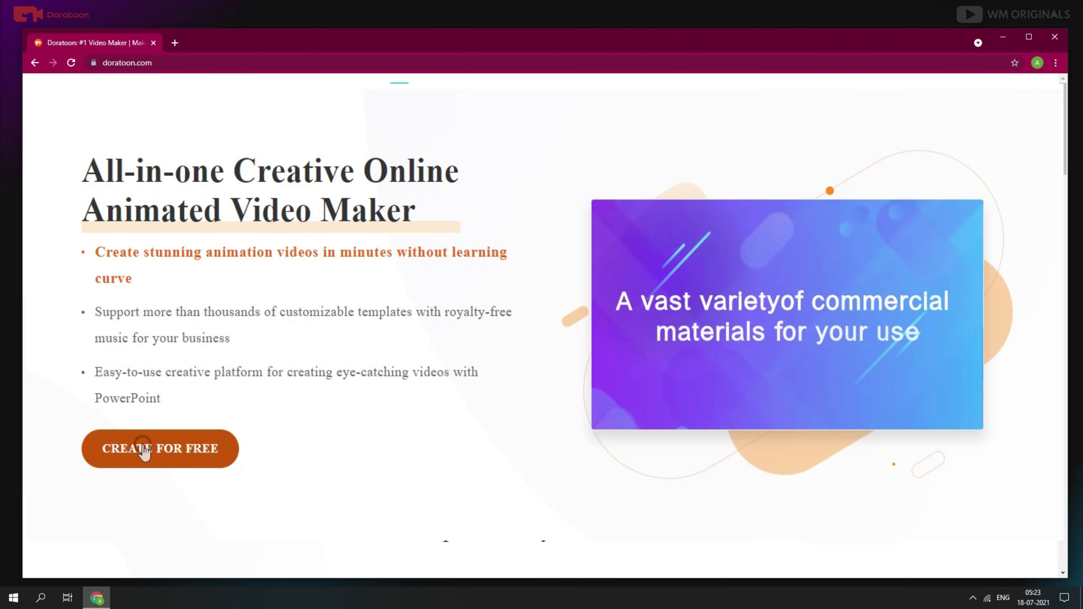
left_click(148, 450)
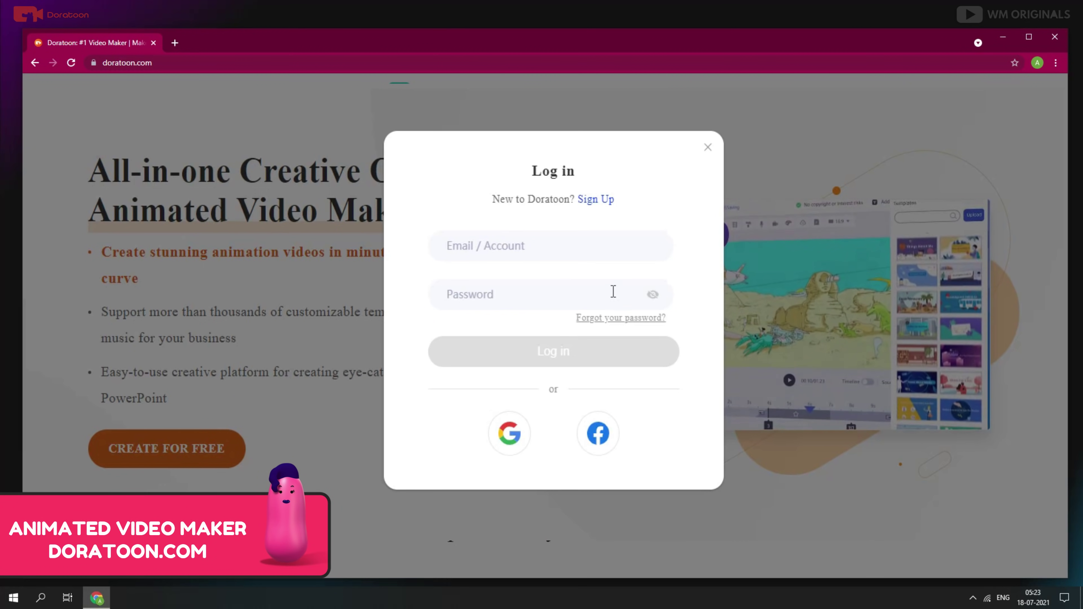
left_click(593, 201)
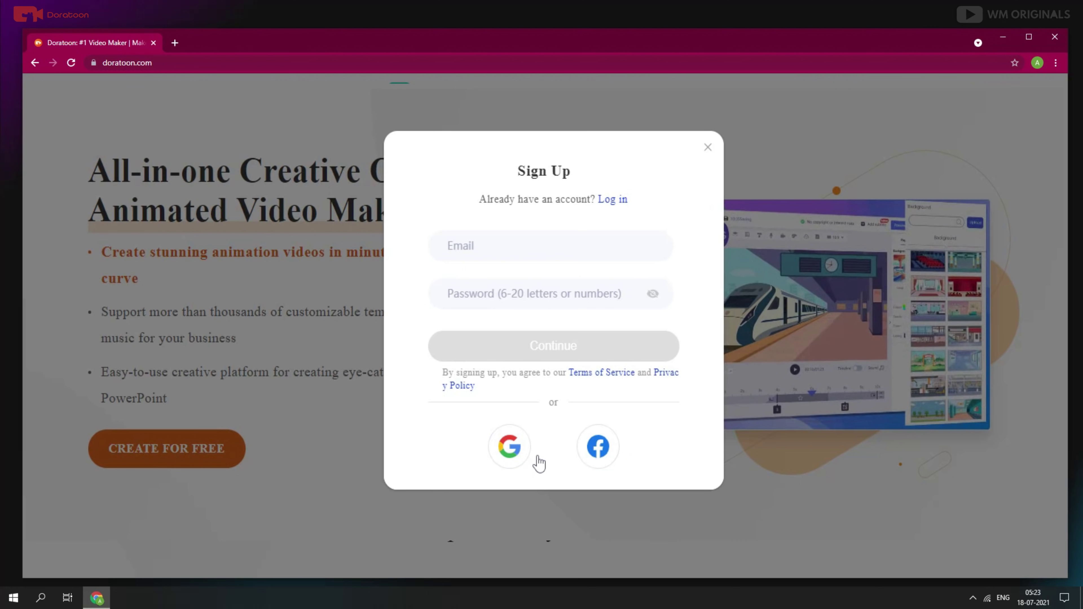
left_click(509, 453)
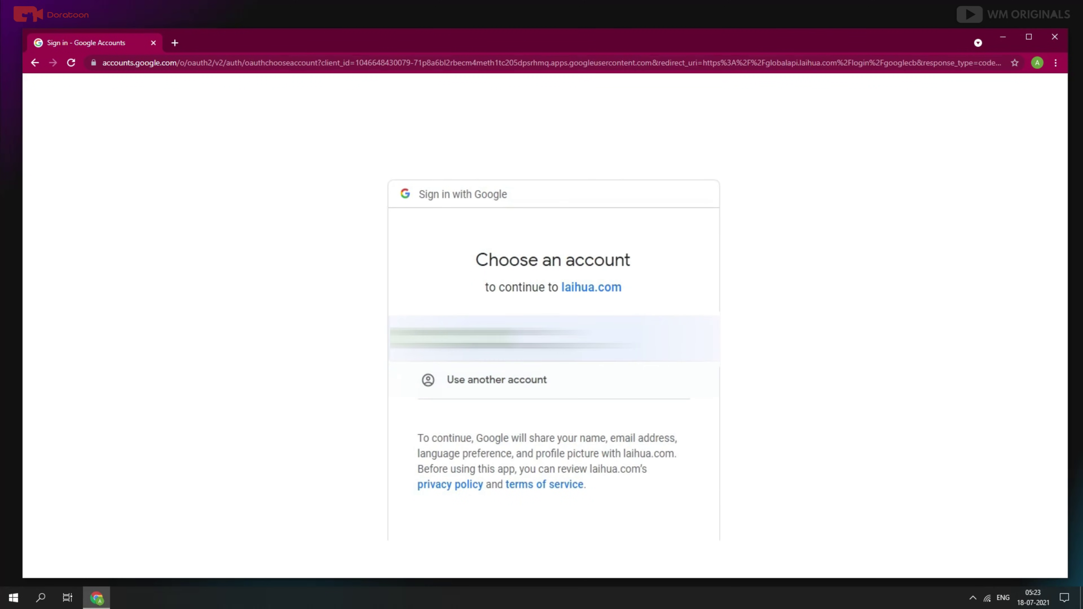
left_click(493, 339)
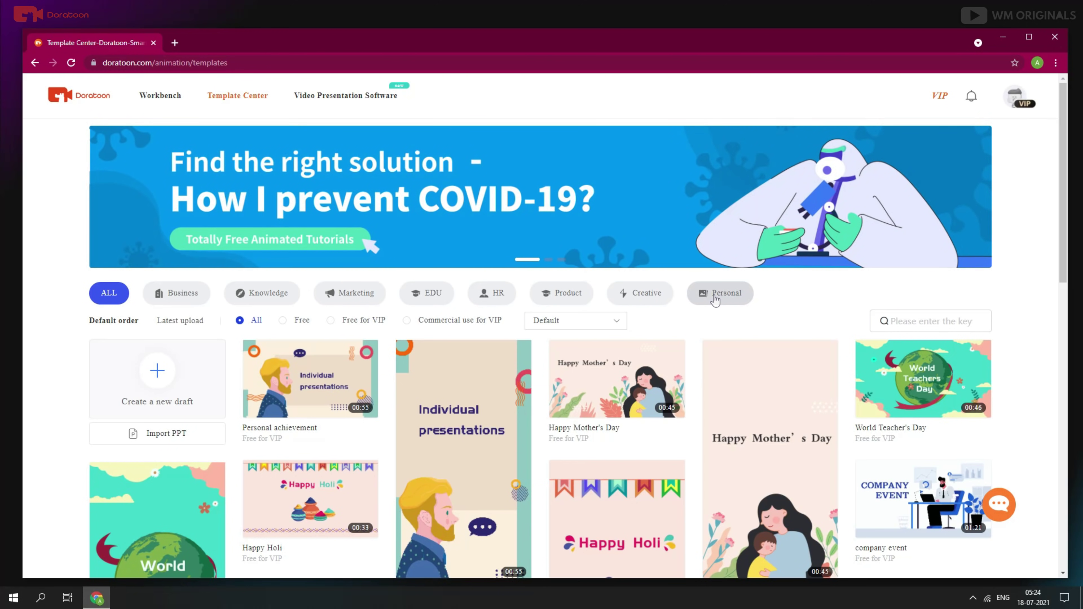
Step: Browse the available video templates in the Template Center and preview the Pop The Question template
scroll(401, 307, "down", 15)
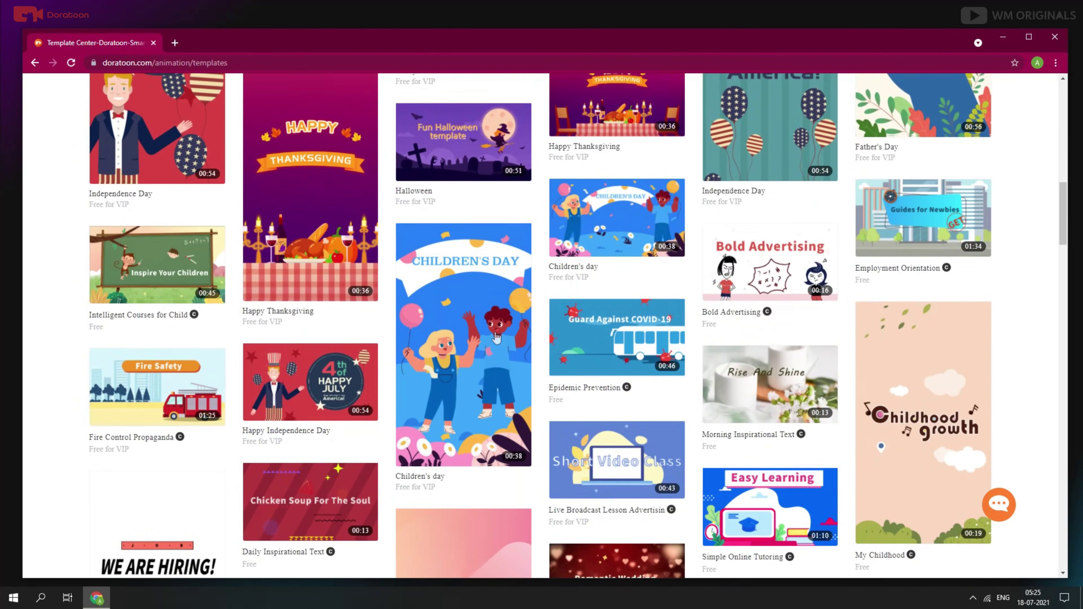
scroll(459, 336, "down", 20)
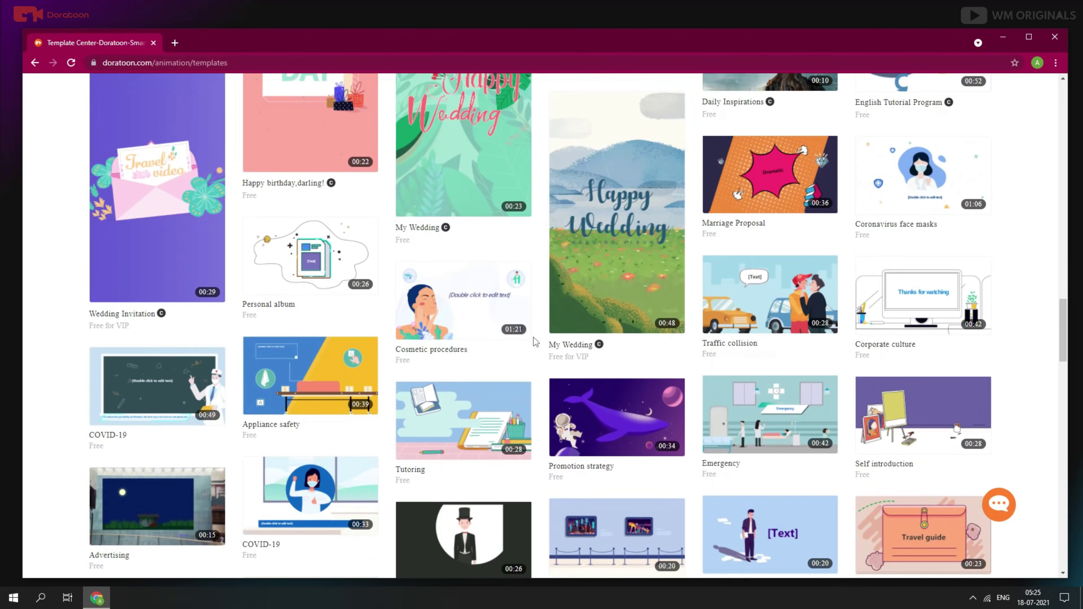
scroll(536, 341, "down", 20)
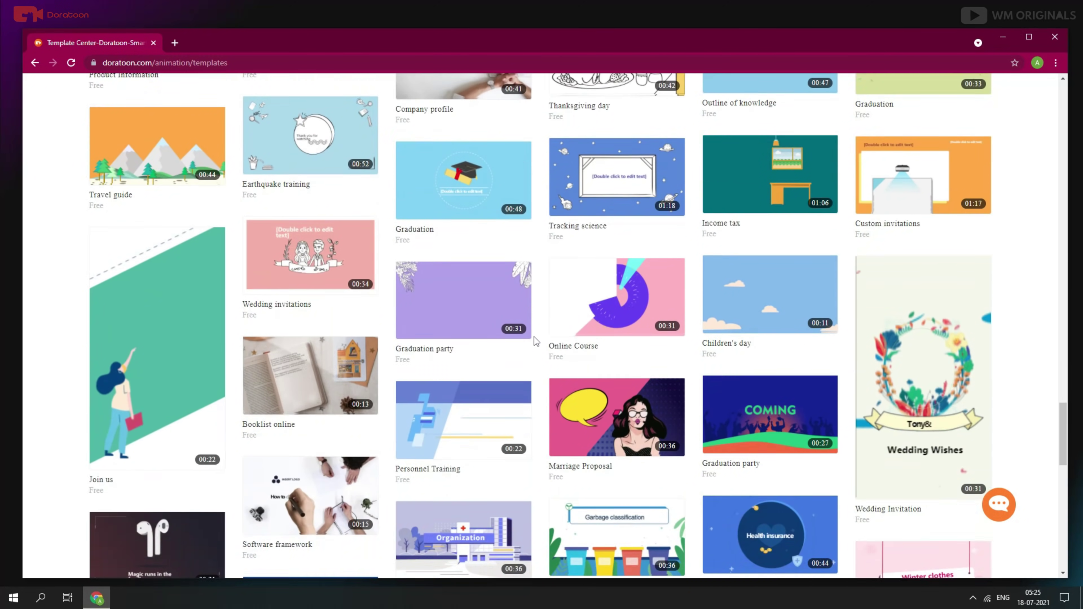
scroll(534, 337, "down", 8)
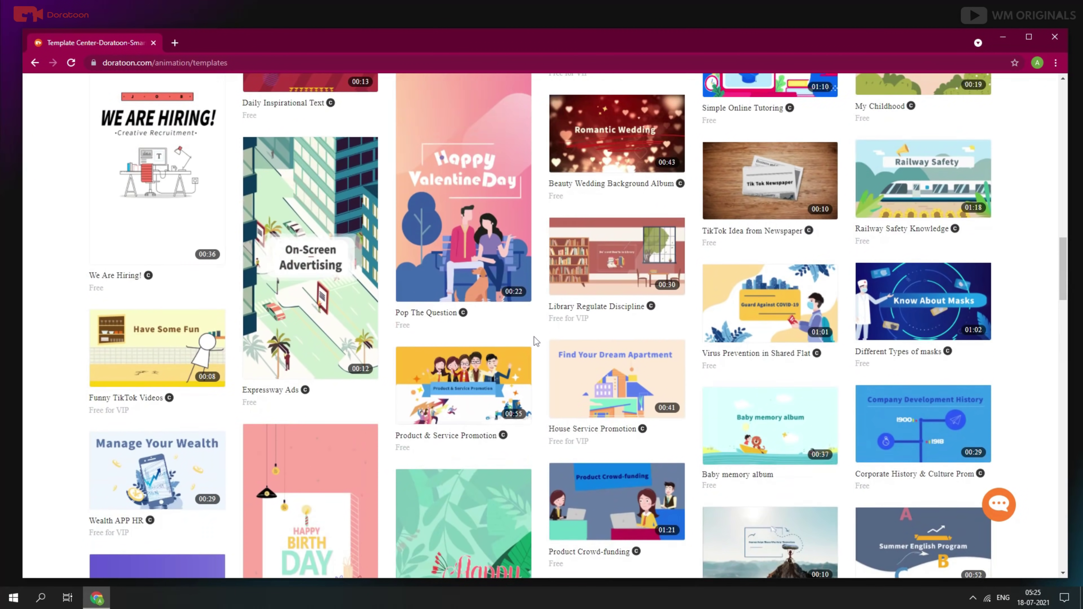
scroll(534, 337, "up", 3)
mouse_move(477, 327)
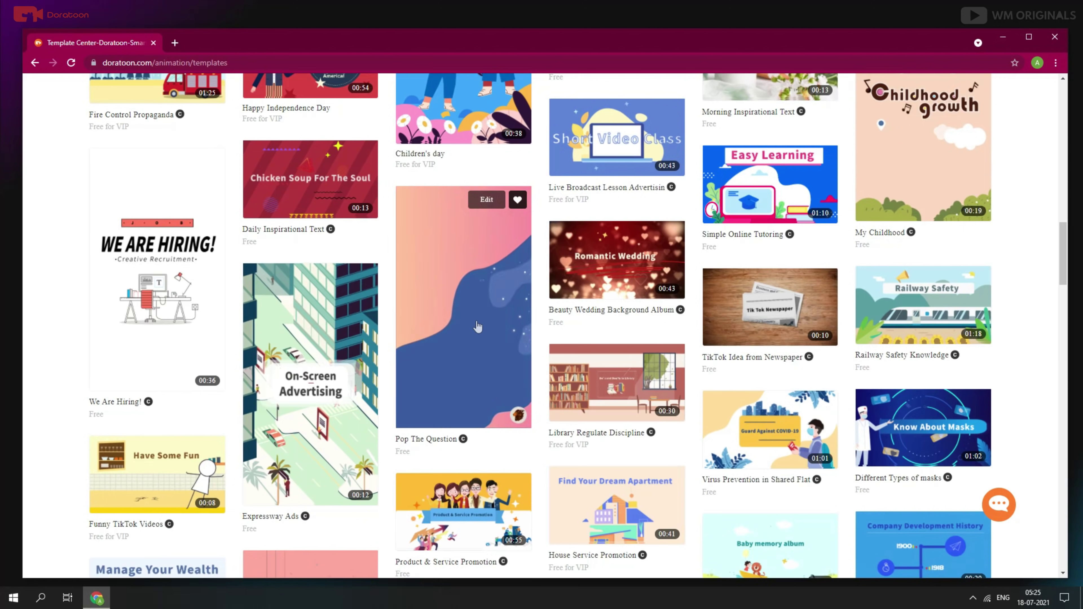
Step: Create a new blank draft from the Template Center
scroll(478, 327, "up", 10)
scroll(477, 327, "up", 10)
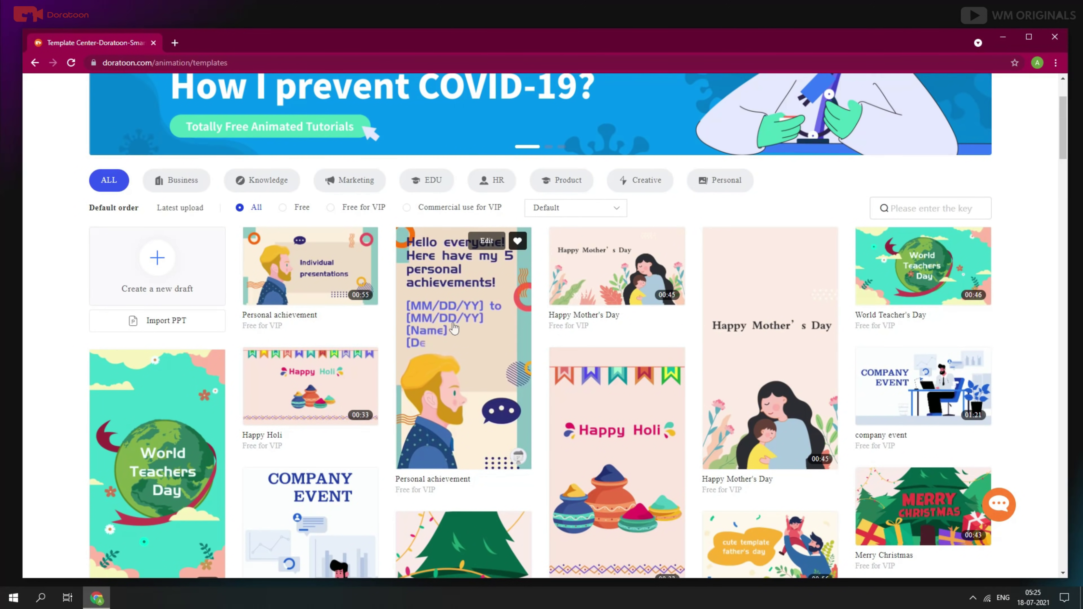
scroll(472, 295, "up", 3)
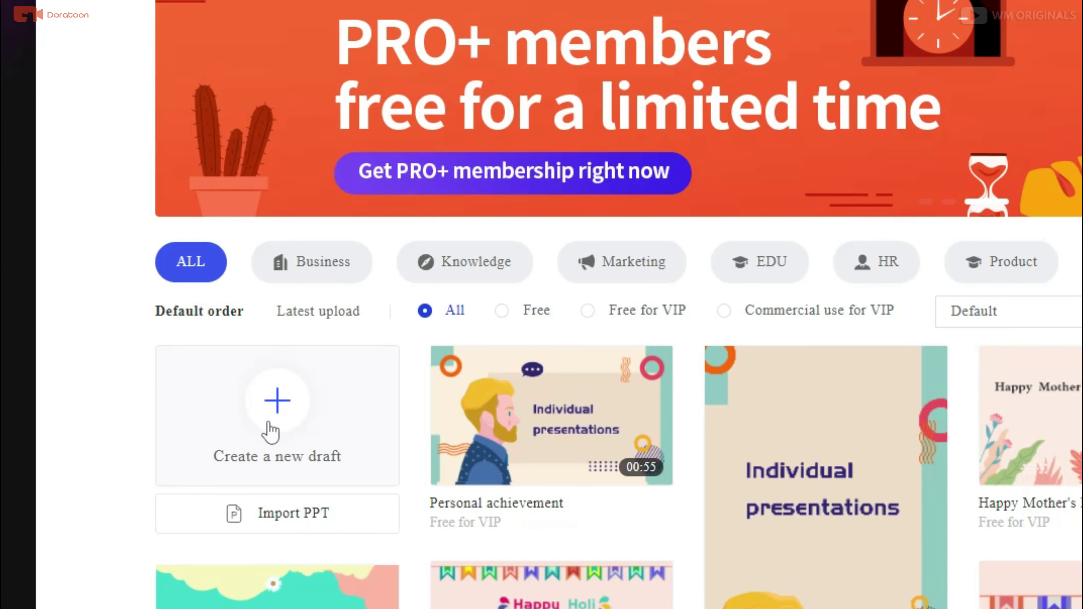
left_click(276, 417)
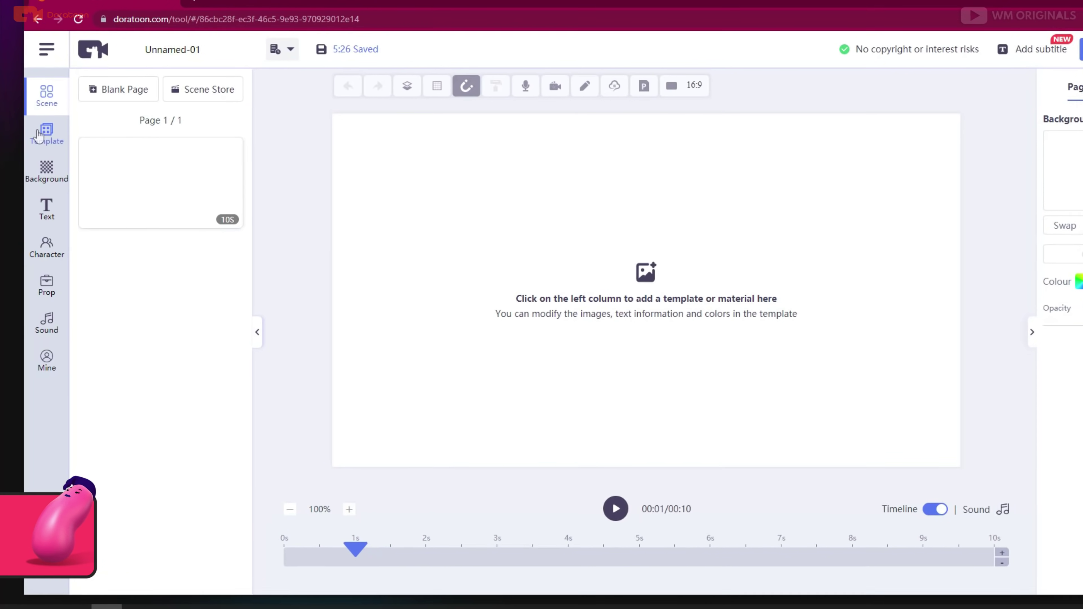
Step: Find the Manage Your Wealth template in the editor's Product category and open its scene page selection
left_click(42, 166)
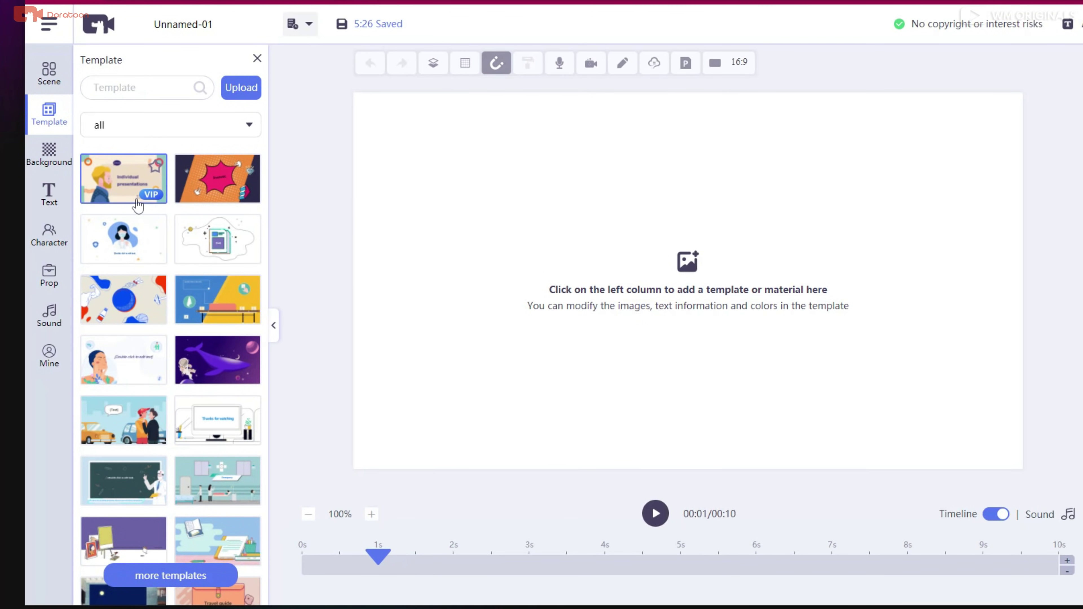
scroll(168, 263, "down", 6)
scroll(168, 260, "down", 10)
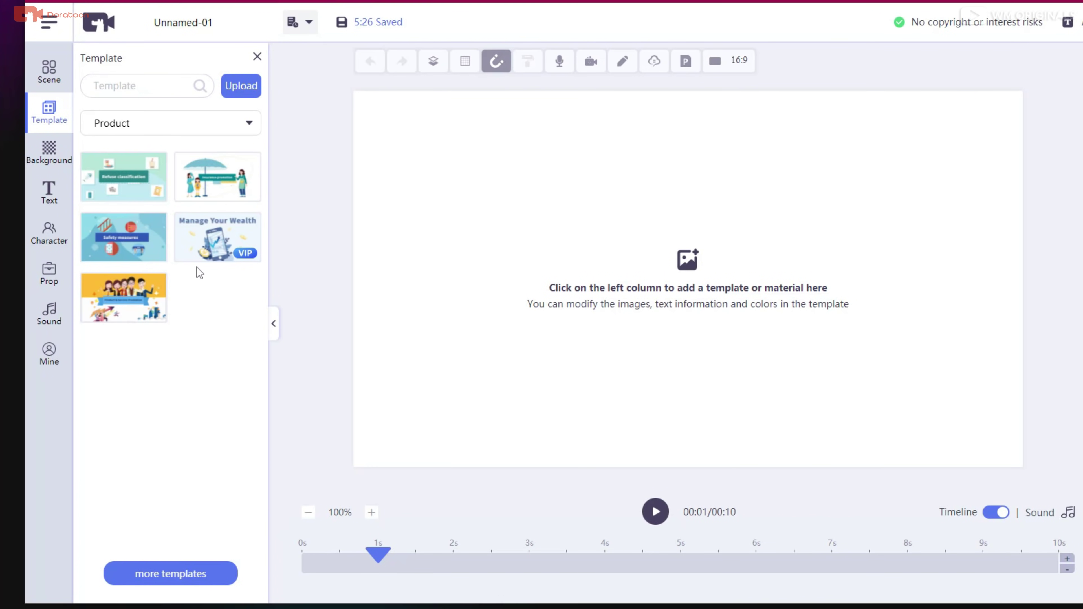
left_click(204, 257)
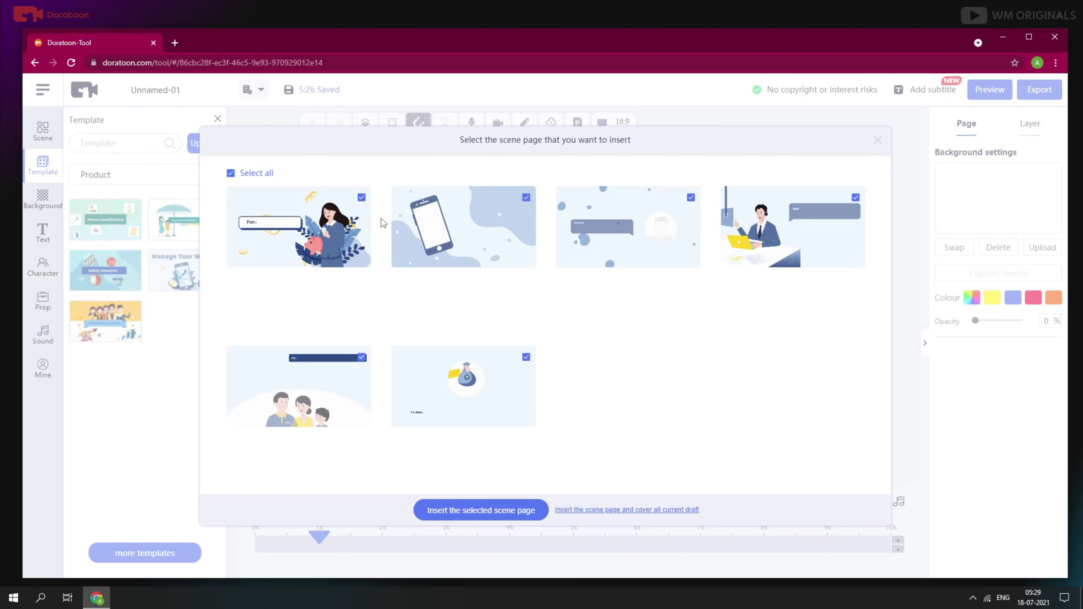
Step: Insert only the first and third scene pages of the Manage Your Wealth template into the draft
left_click(230, 173)
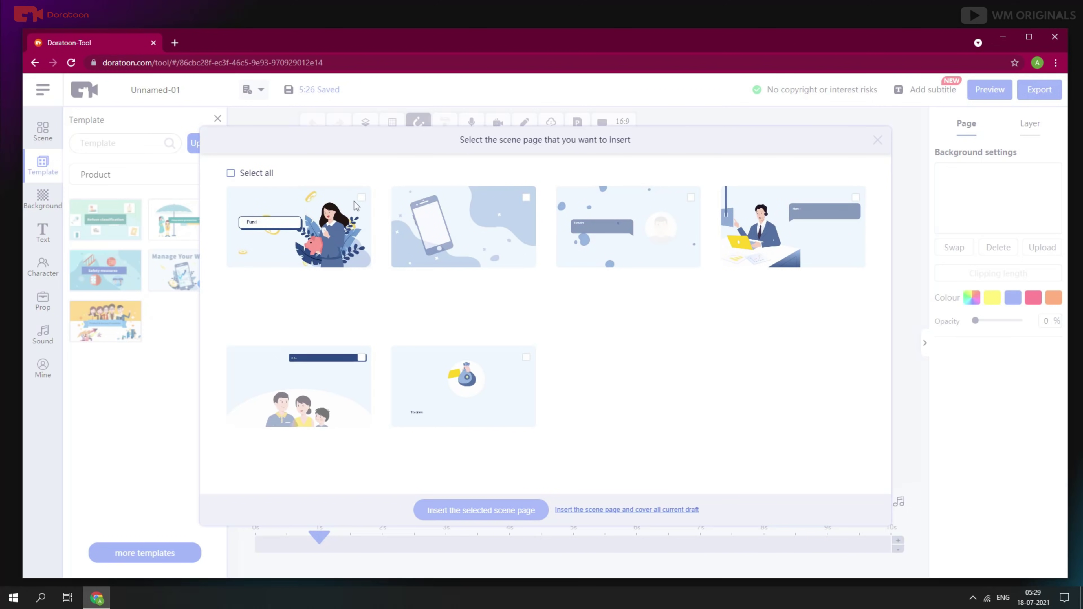
left_click(362, 198)
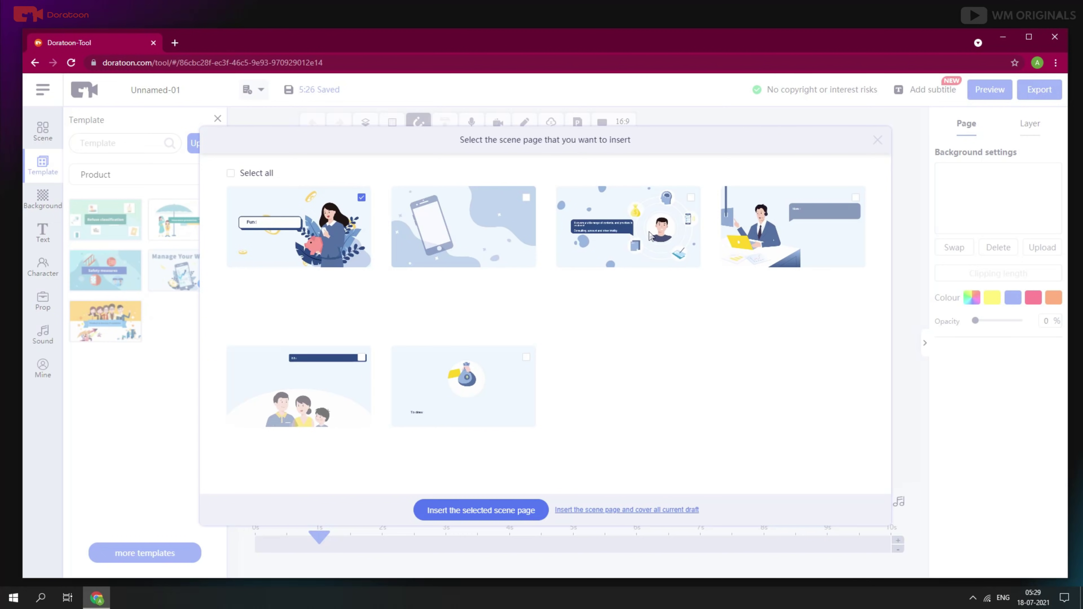
left_click(649, 237)
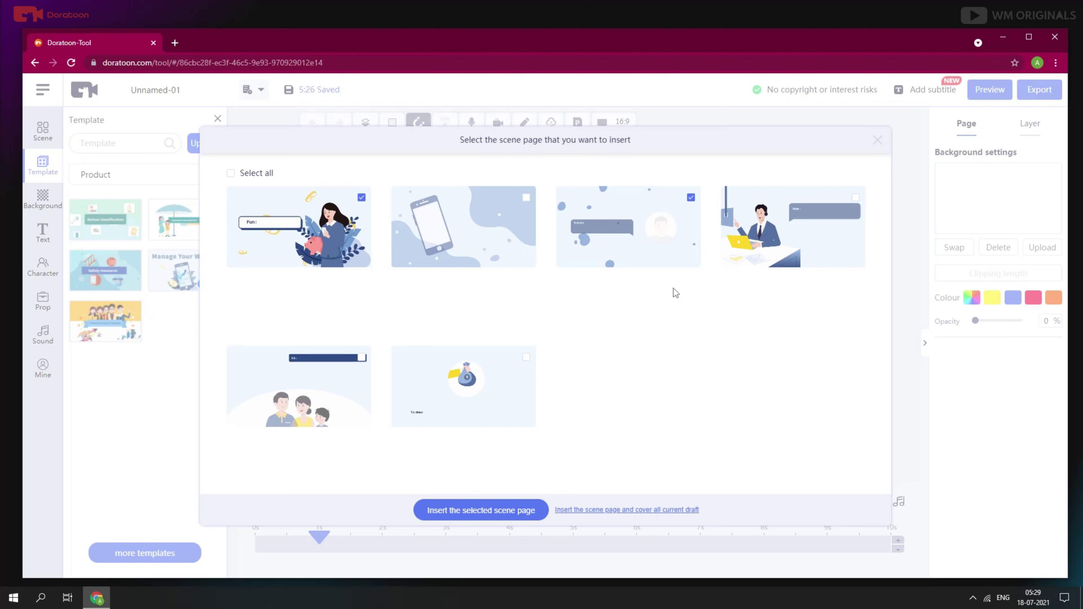
left_click(480, 510)
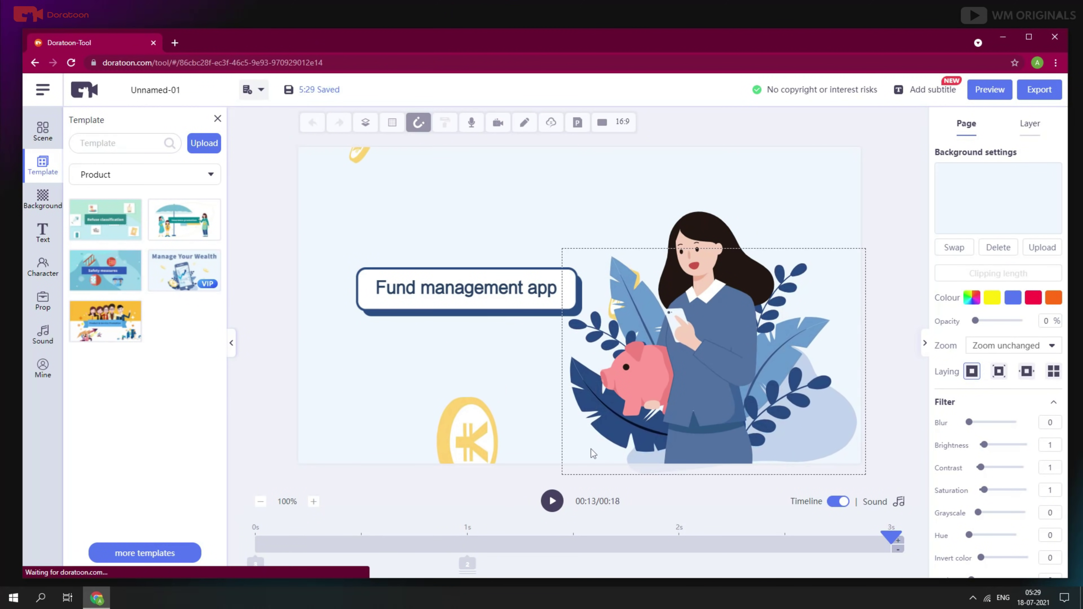
left_click(337, 274)
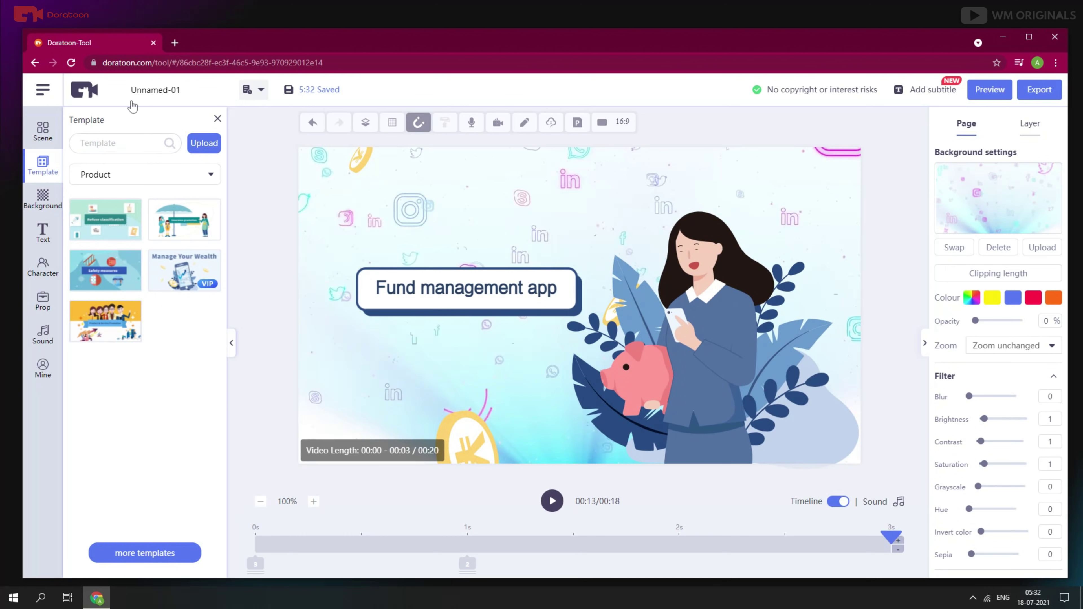
Step: Rename the project as "New Application Launch"
left_click(175, 89)
triple_click(175, 88)
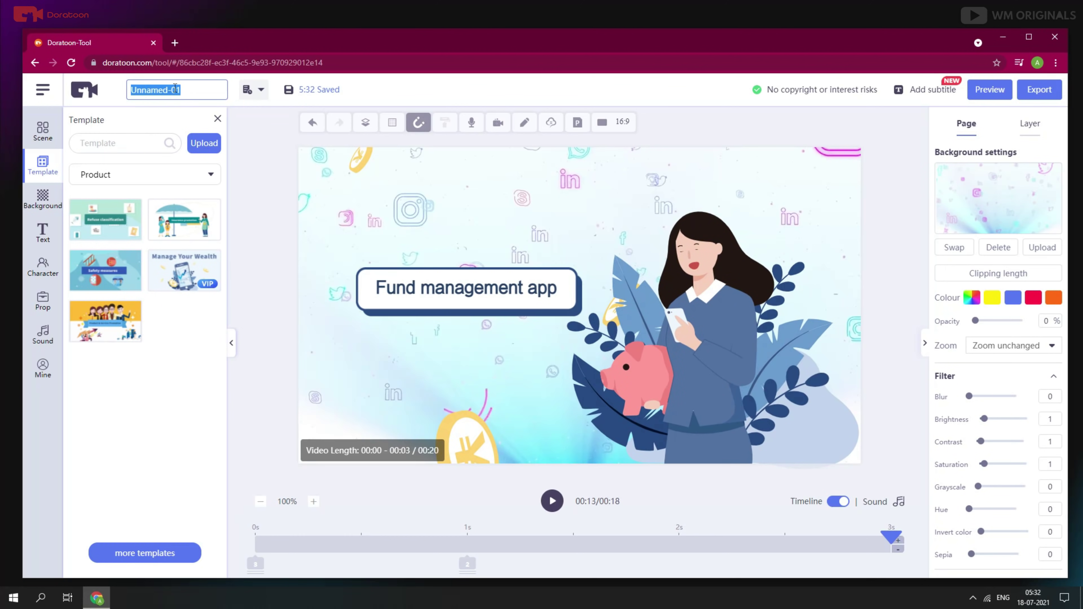
key("BackSpace")
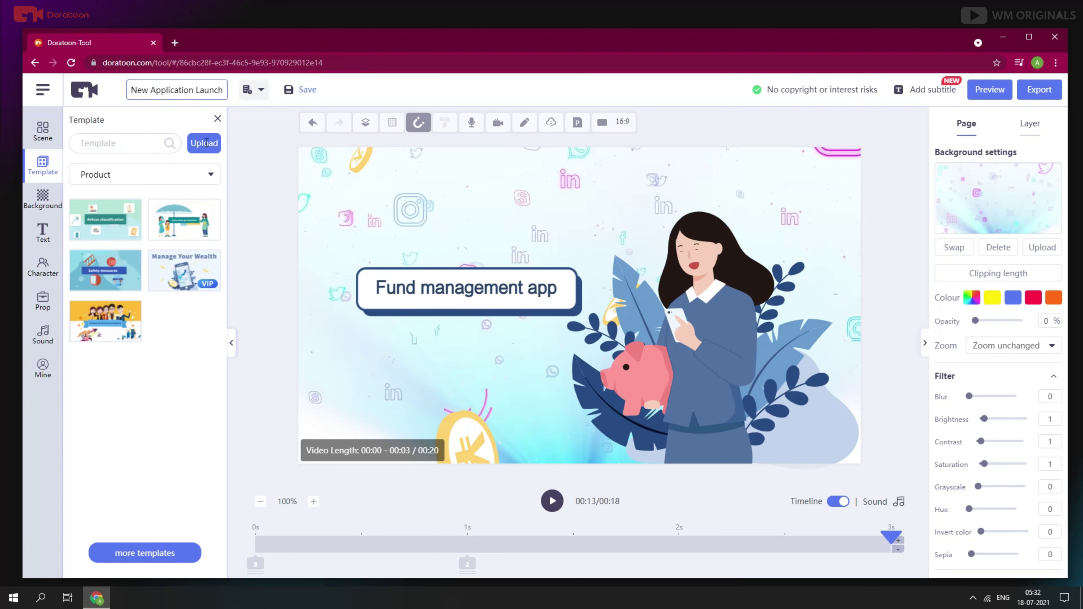
left_click(273, 149)
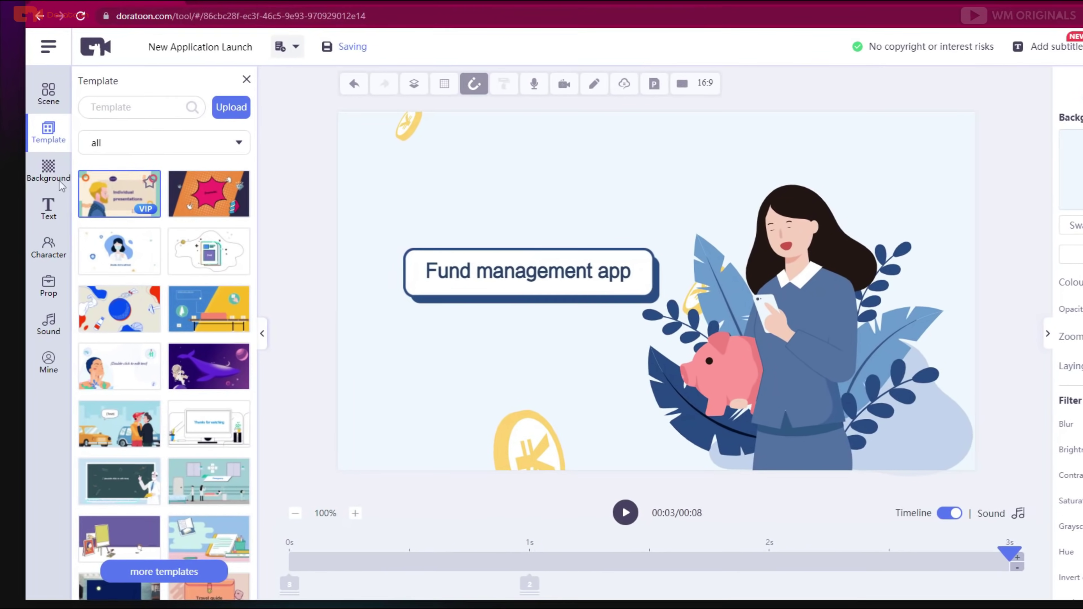
Step: Browse the Illustration-style scenes category of the background library
left_click(34, 197)
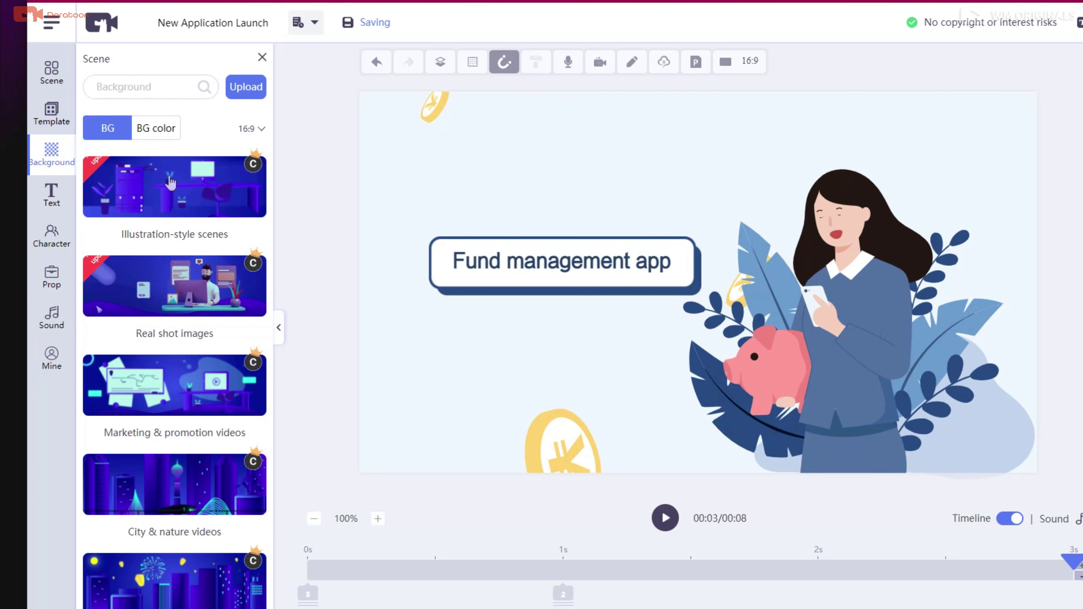
left_click(170, 183)
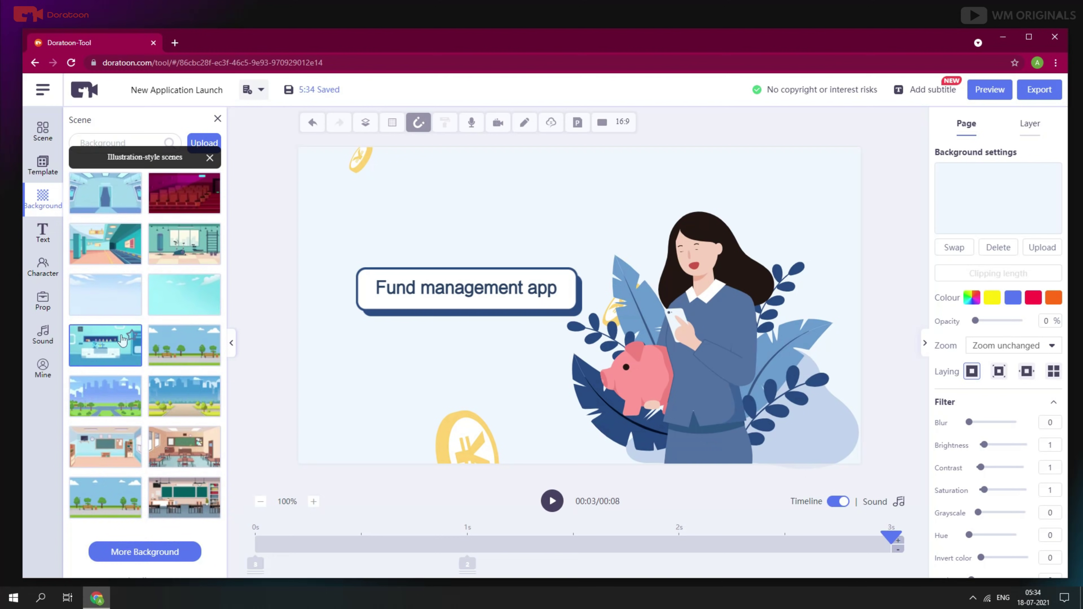
scroll(122, 340, "down", 10)
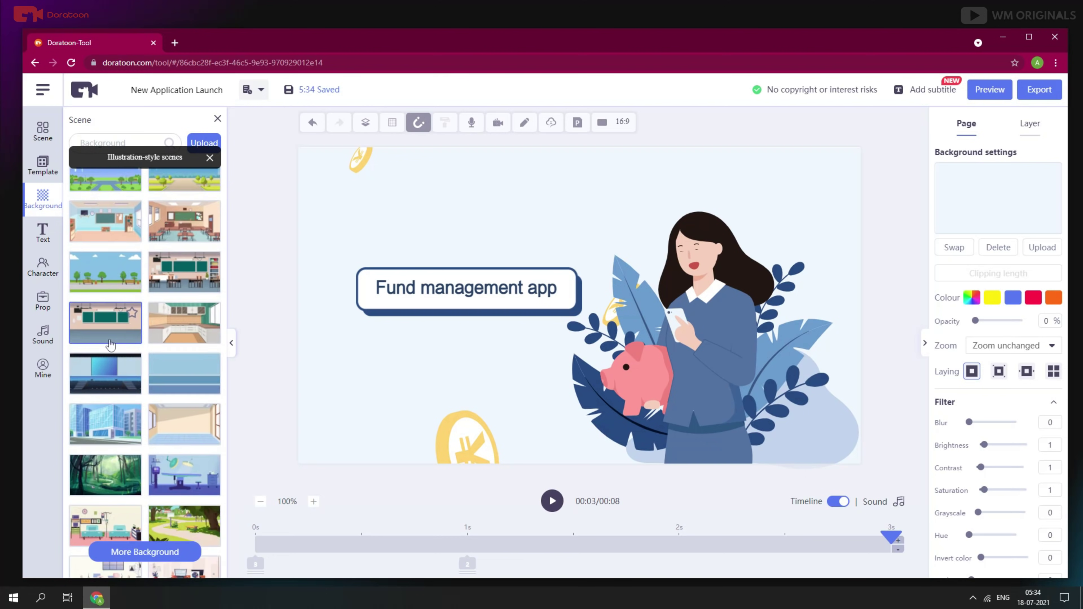
scroll(137, 353, "down", 10)
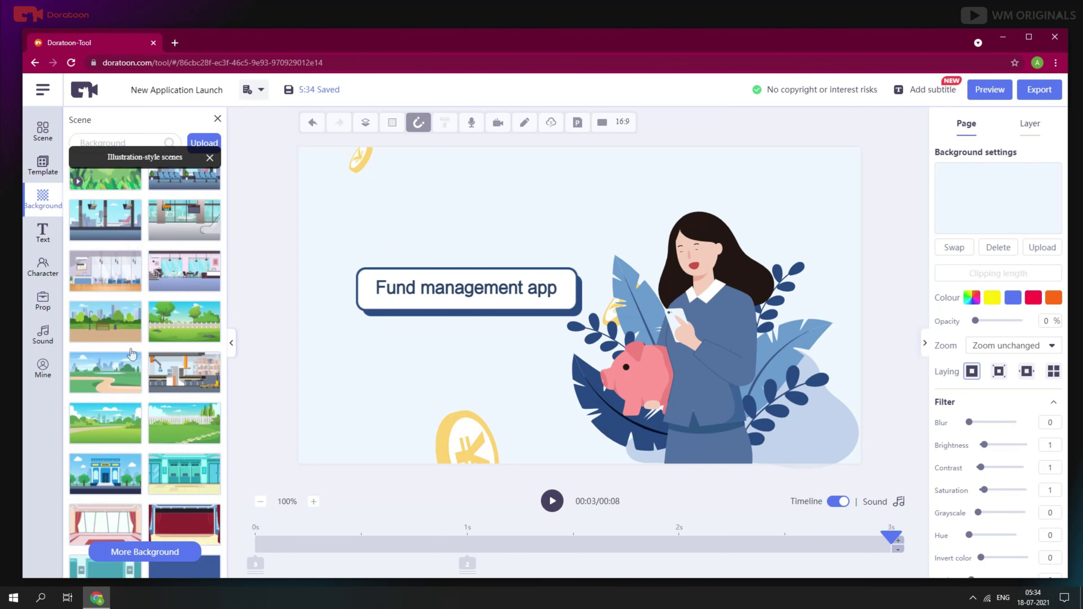
scroll(137, 372, "down", 10)
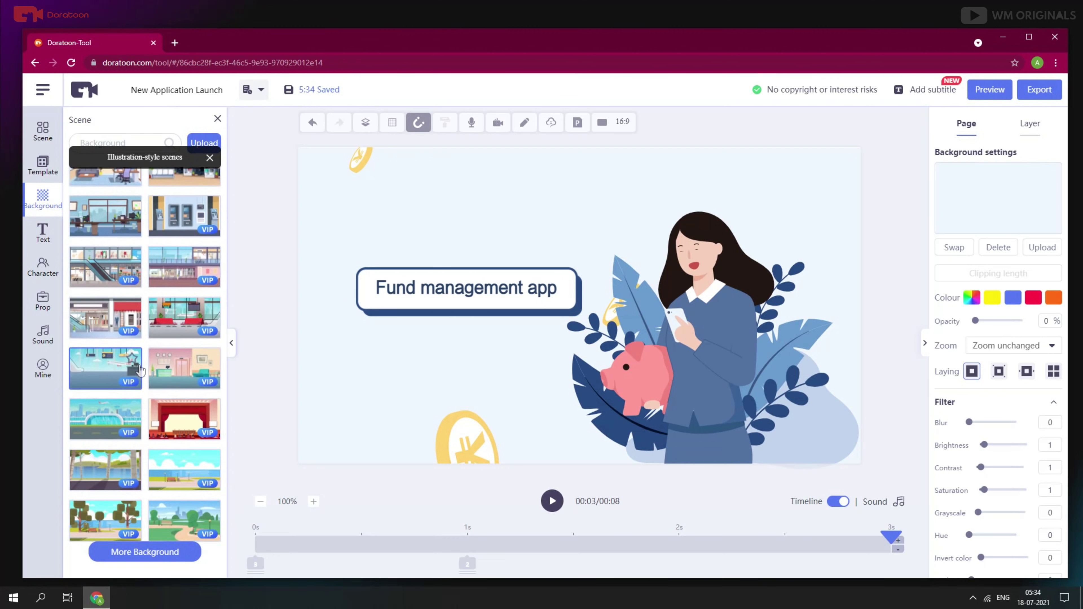
scroll(145, 376, "up", 15)
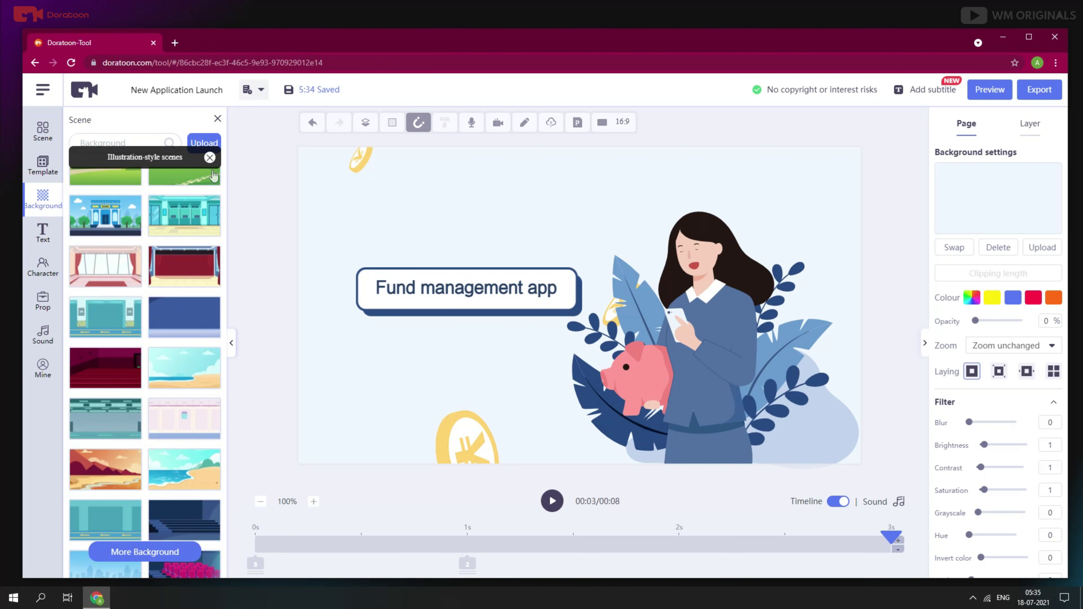
left_click(209, 158)
Step: Browse the Real shot images category of the background library
left_click(137, 291)
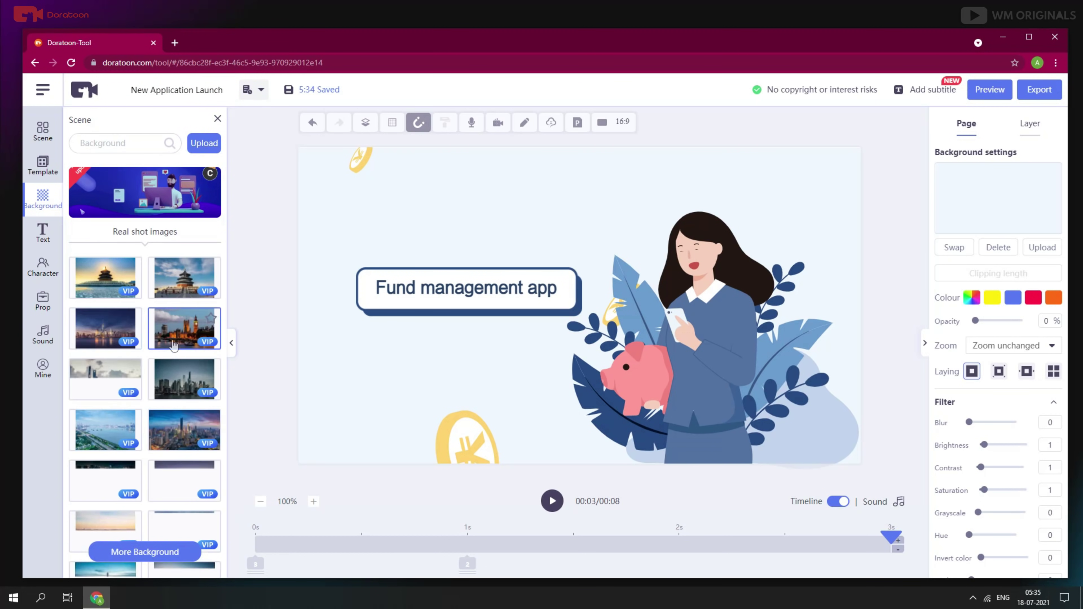
scroll(158, 418, "down", 3)
scroll(157, 418, "up", 10)
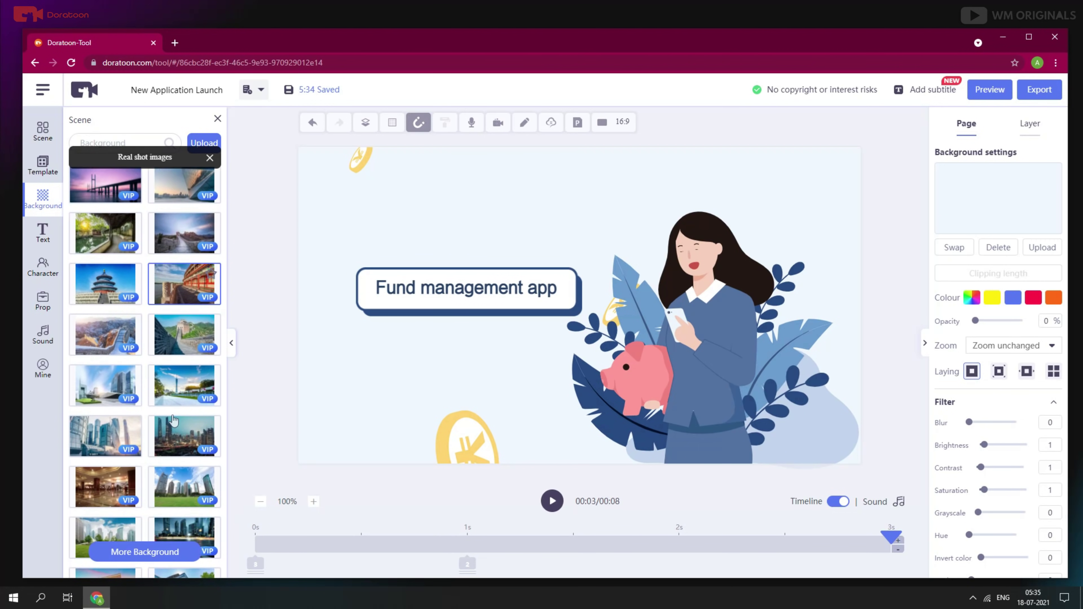
left_click(178, 328)
Step: Apply the light-blue video background with floating social media icons from the Marketing & promotion videos category to the scene
scroll(172, 382, "down", 1)
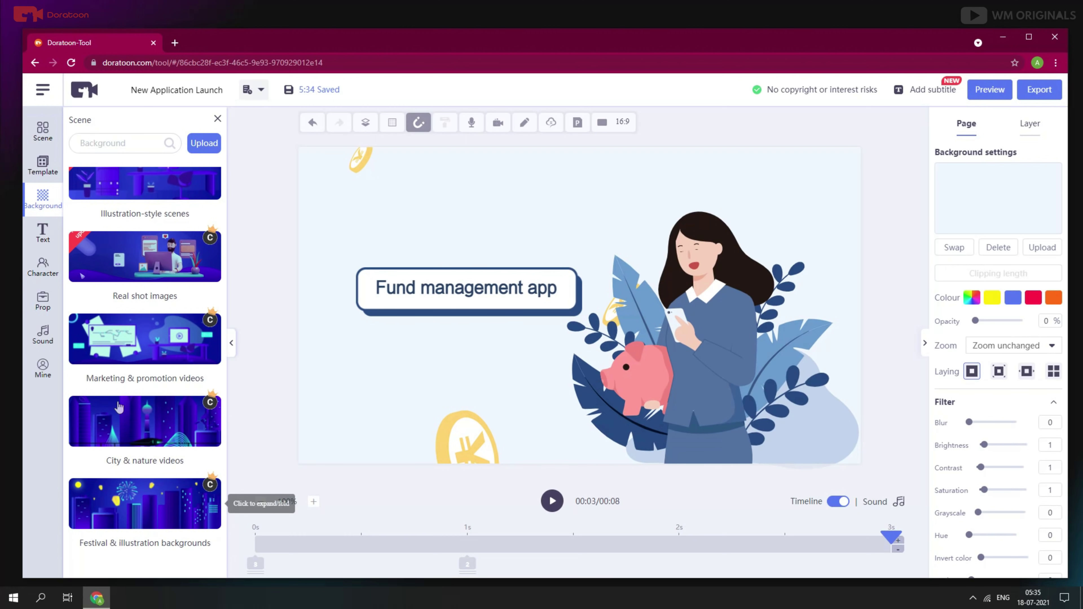
left_click(141, 349)
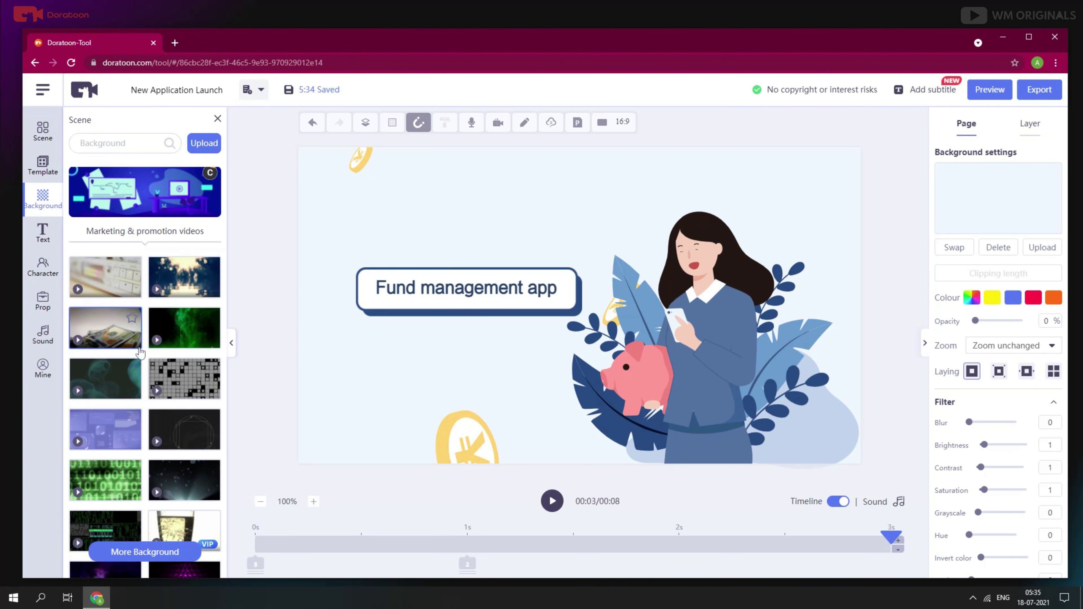
scroll(142, 352, "down", 2)
scroll(141, 353, "down", 8)
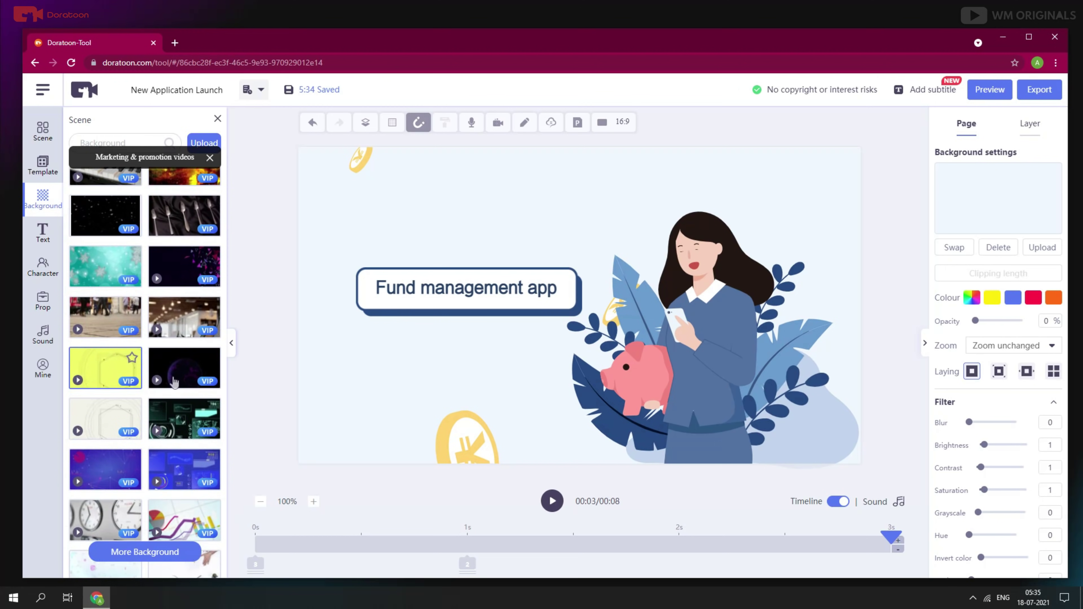
scroll(107, 371, "down", 5)
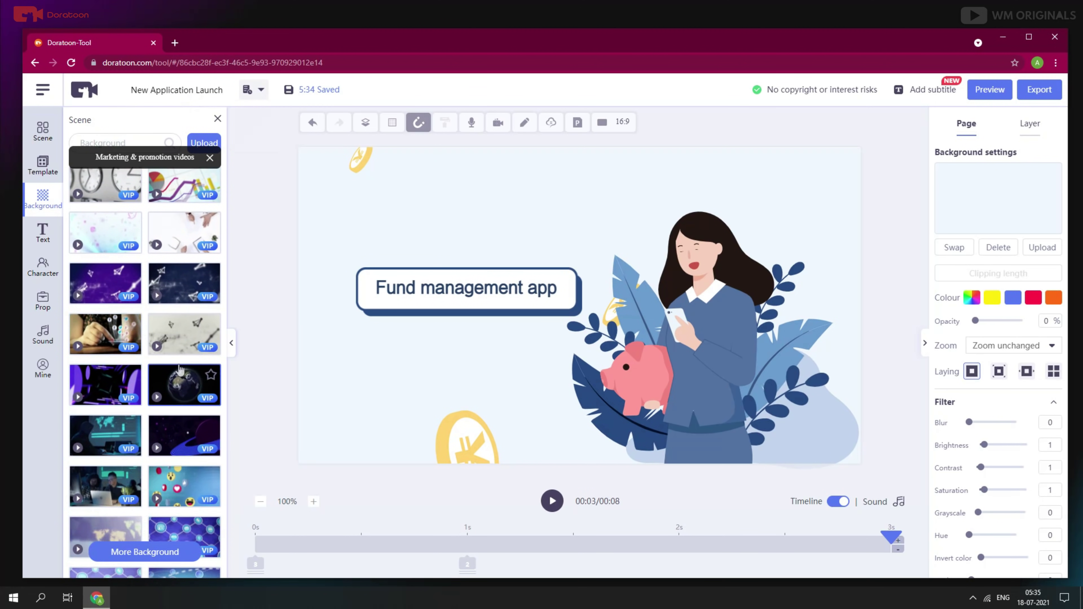
scroll(130, 372, "up", 1)
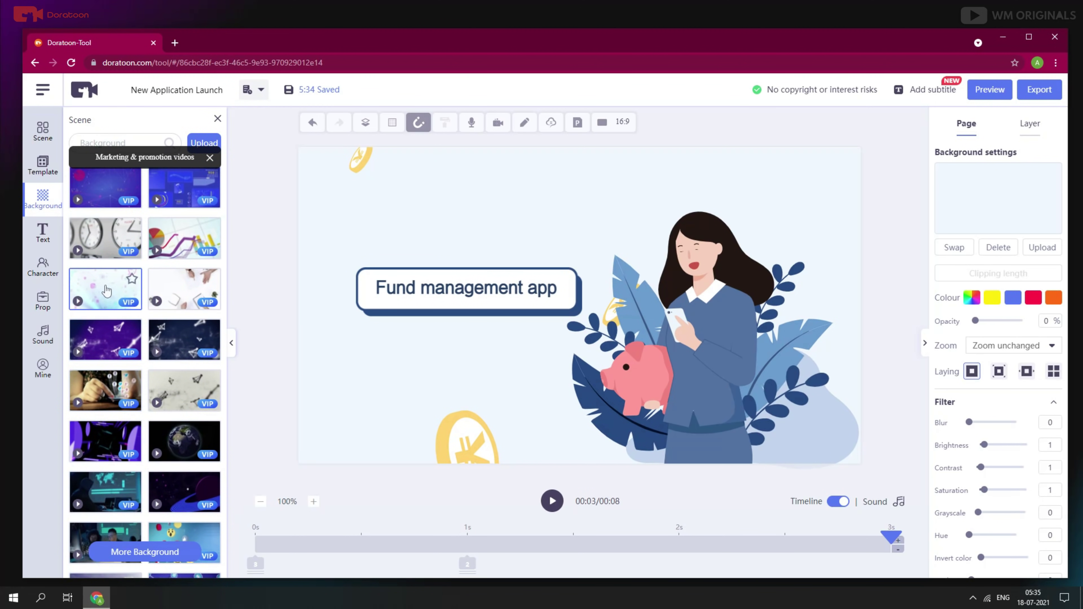
mouse_move(107, 290)
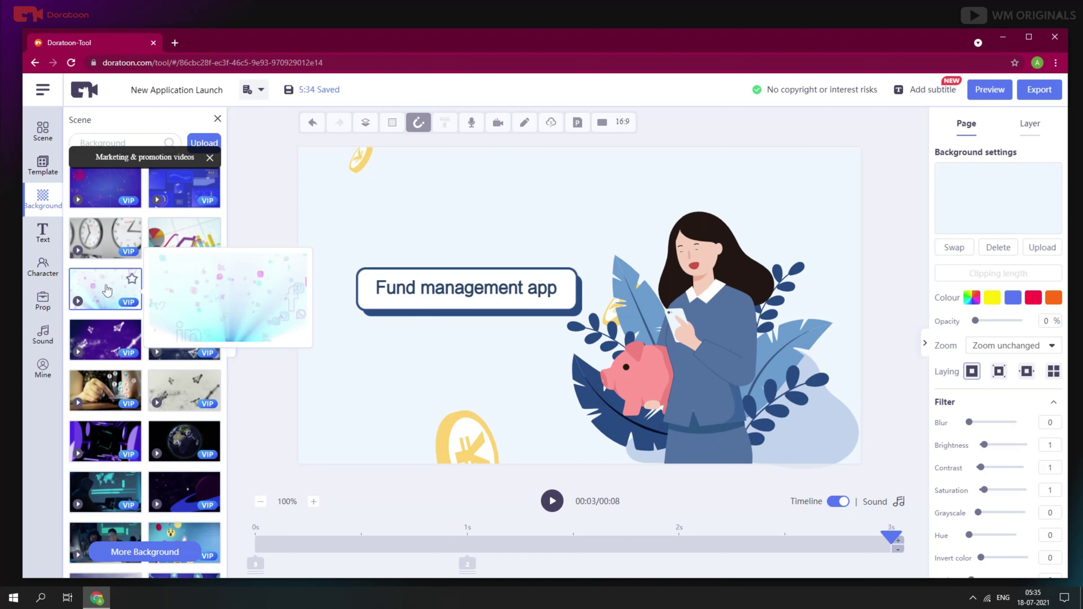
left_click(106, 290)
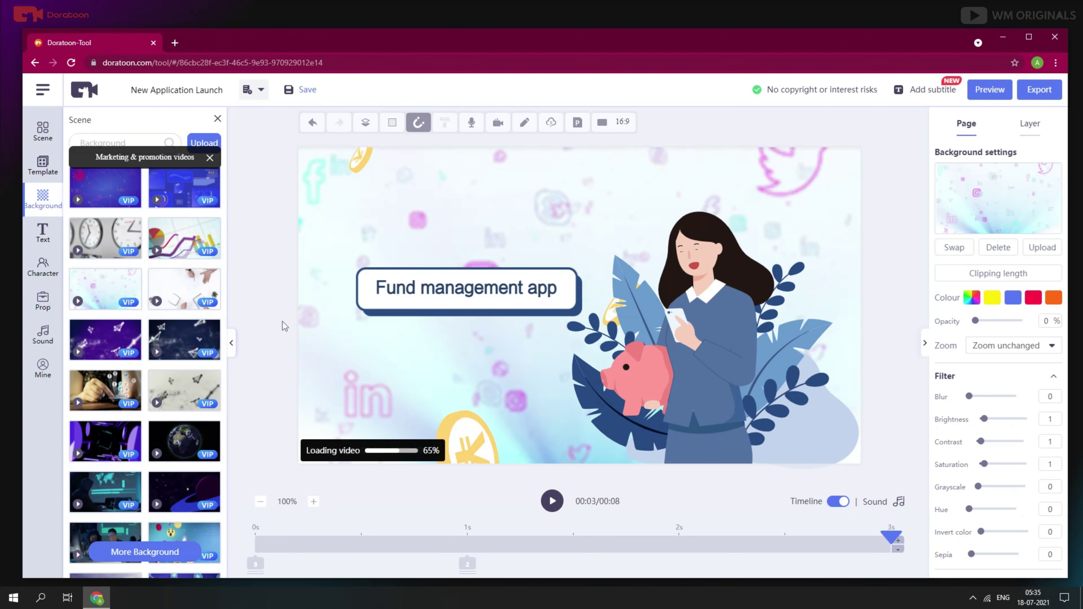
left_click(210, 157)
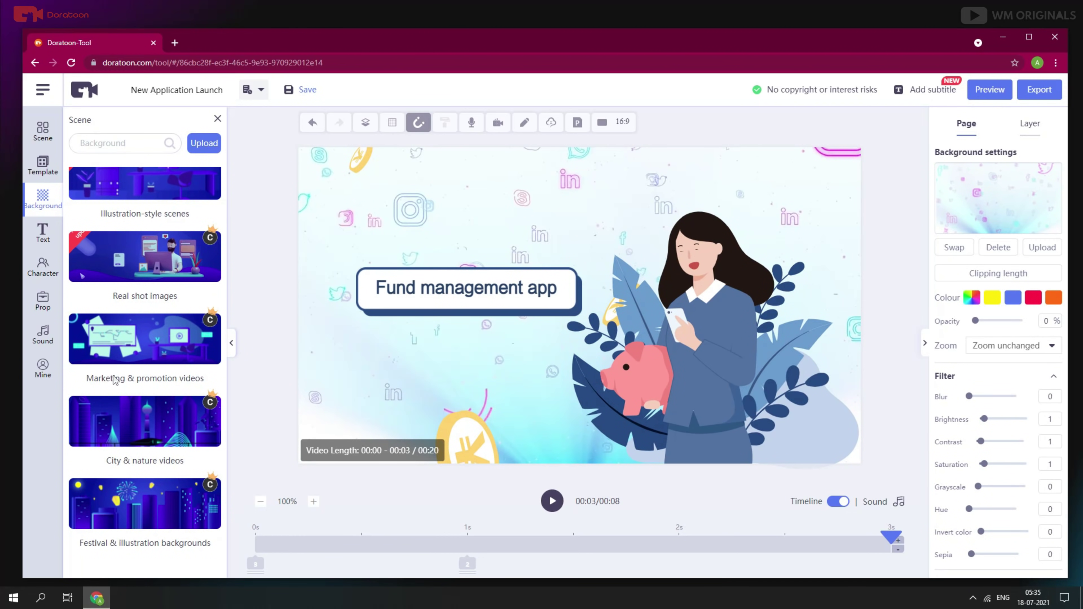
Step: Browse the Wordart, Text combination and Corporate marketing styles in the text library
left_click(40, 239)
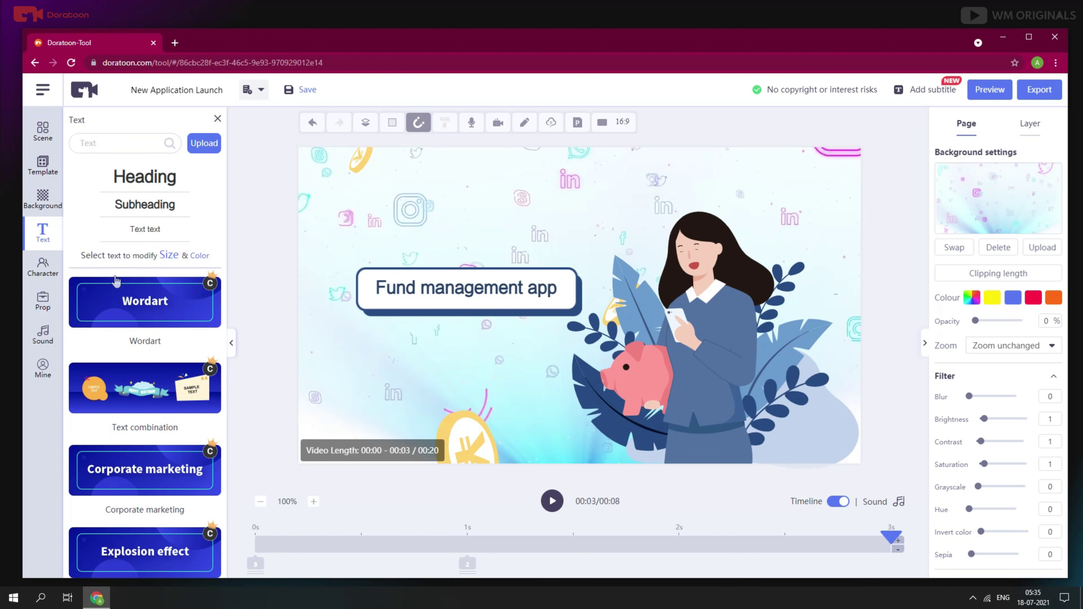
left_click(147, 305)
scroll(155, 384, "down", 10)
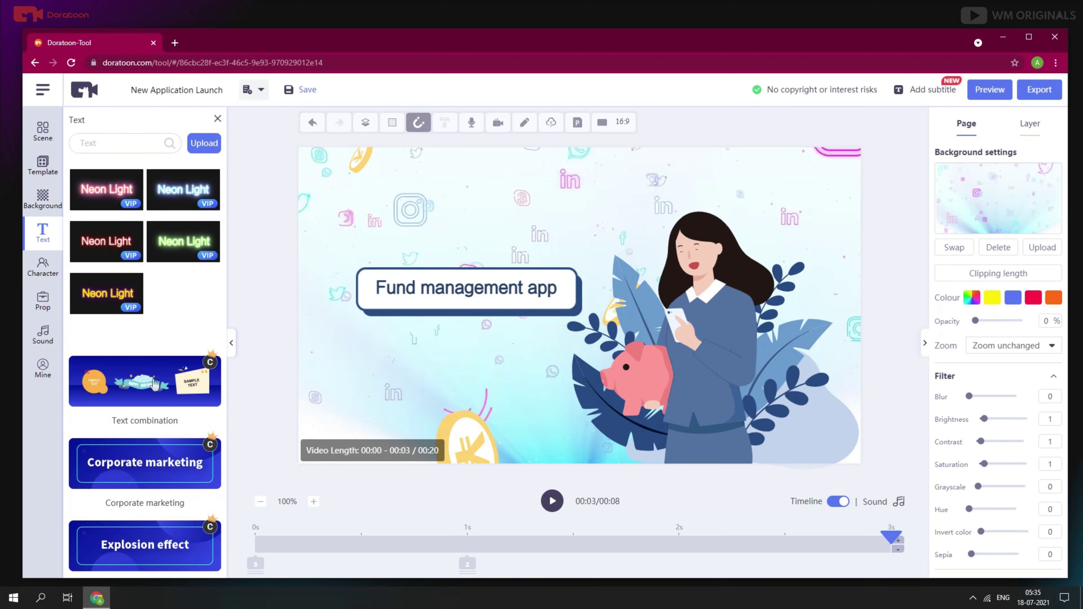
left_click(150, 386)
scroll(156, 359, "down", 6)
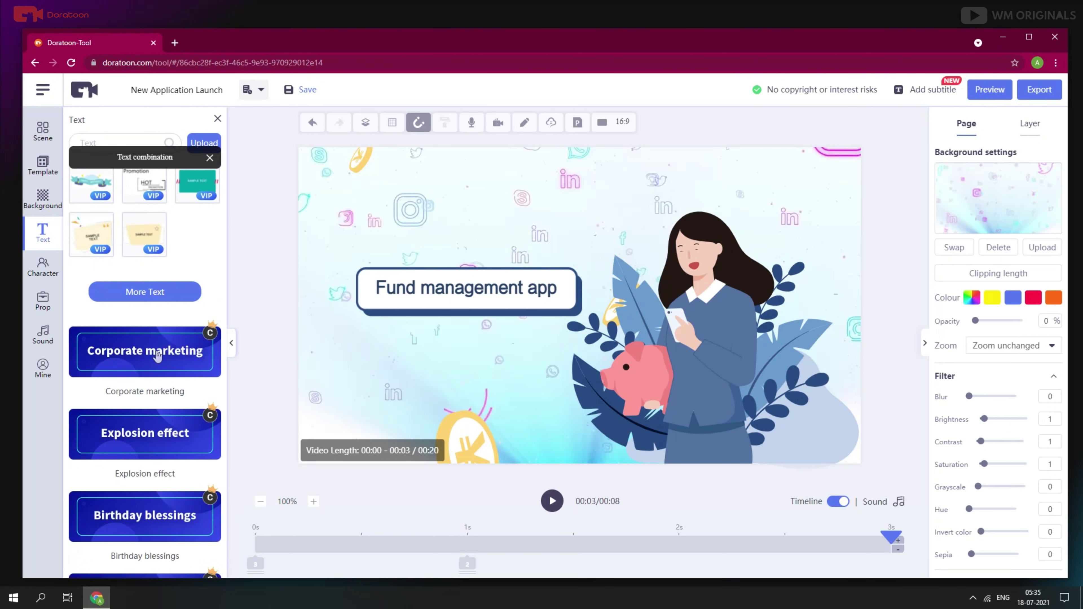
left_click(176, 356)
scroll(162, 356, "down", 6)
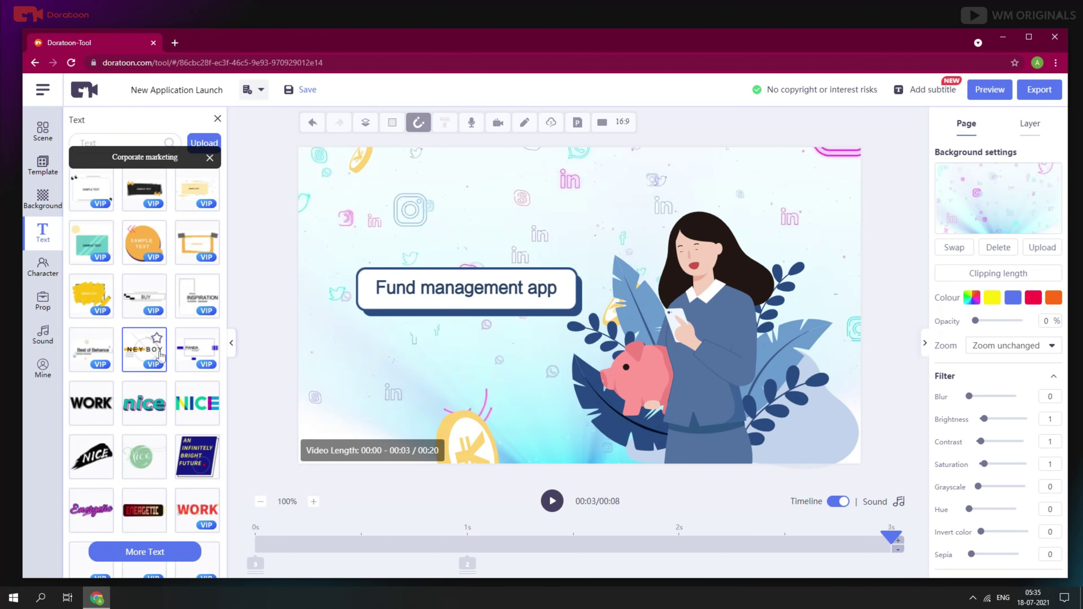
scroll(160, 356, "down", 5)
Step: Examine the Explosion effect, Birthday, Wedding and Parent-child blessings styles in the text library
left_click(147, 318)
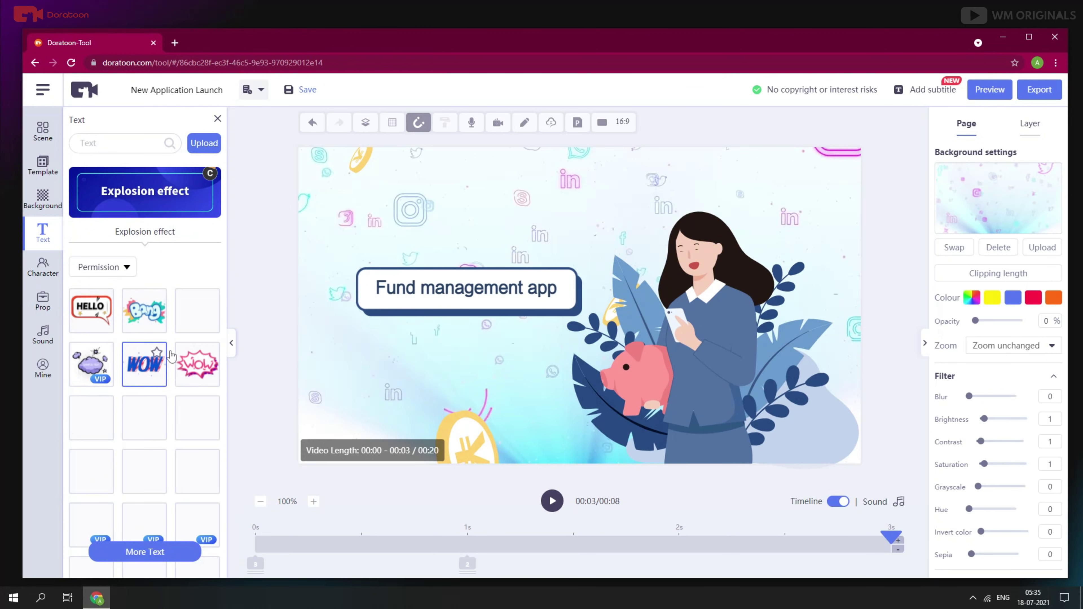
scroll(158, 360, "down", 3)
scroll(158, 360, "down", 6)
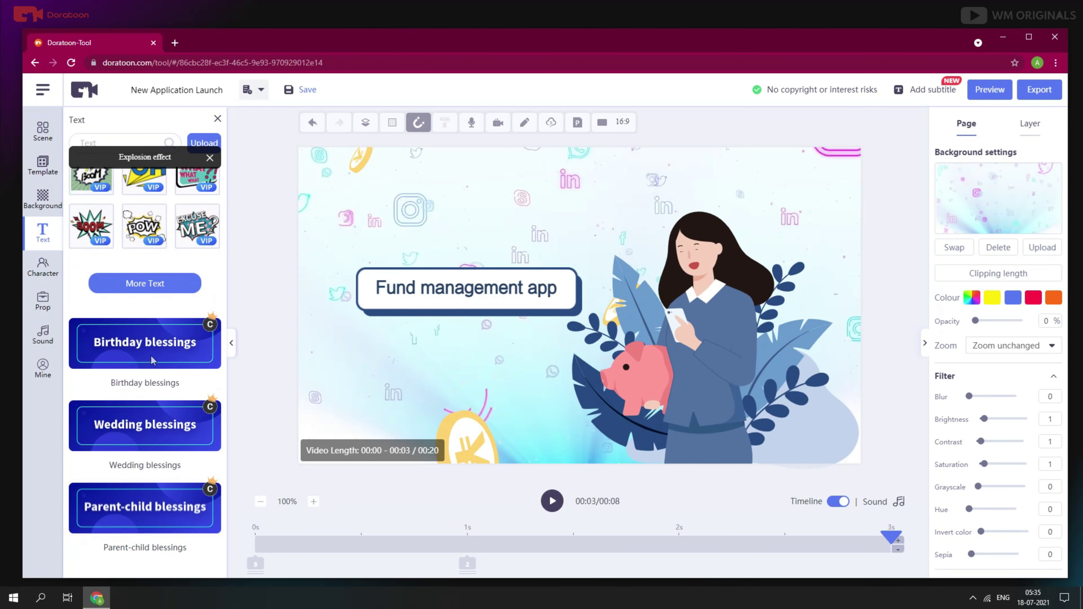
left_click(150, 358)
scroll(179, 367, "down", 5)
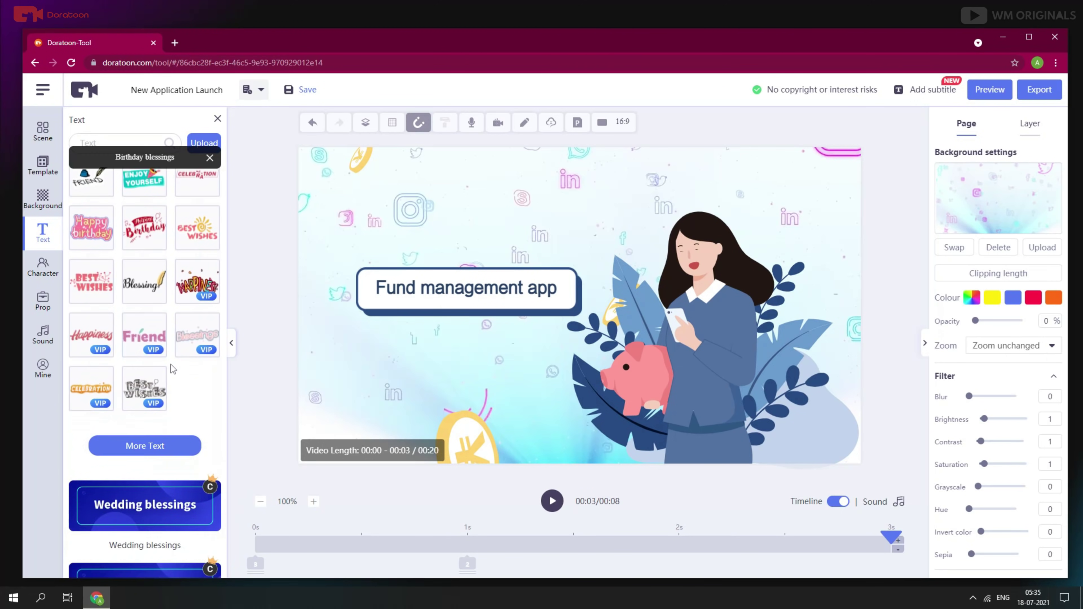
left_click(137, 414)
scroll(188, 397, "down", 4)
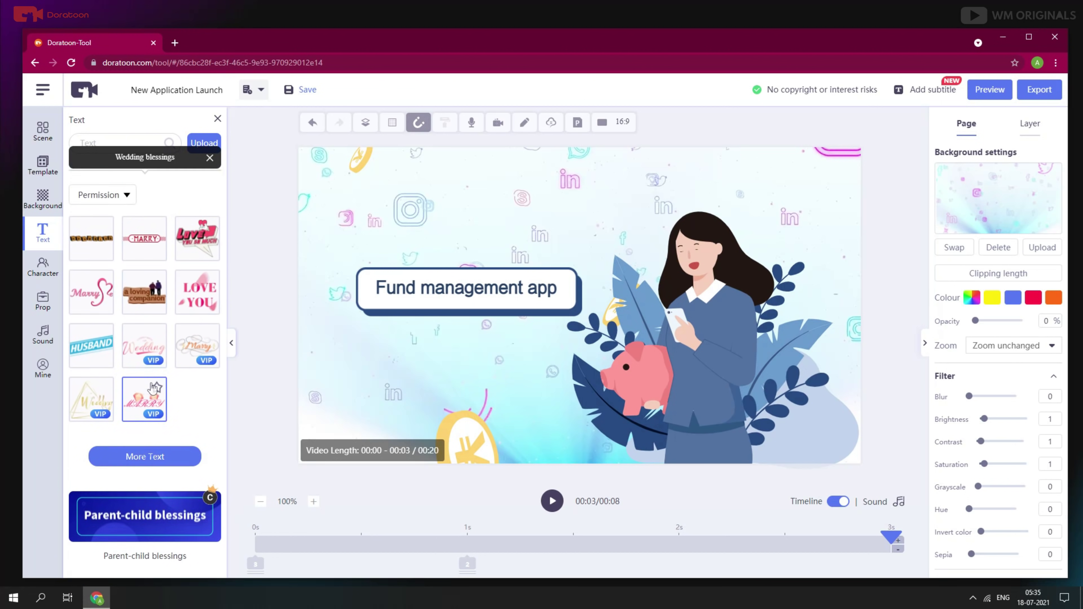
left_click(150, 511)
scroll(107, 456, "down", 2)
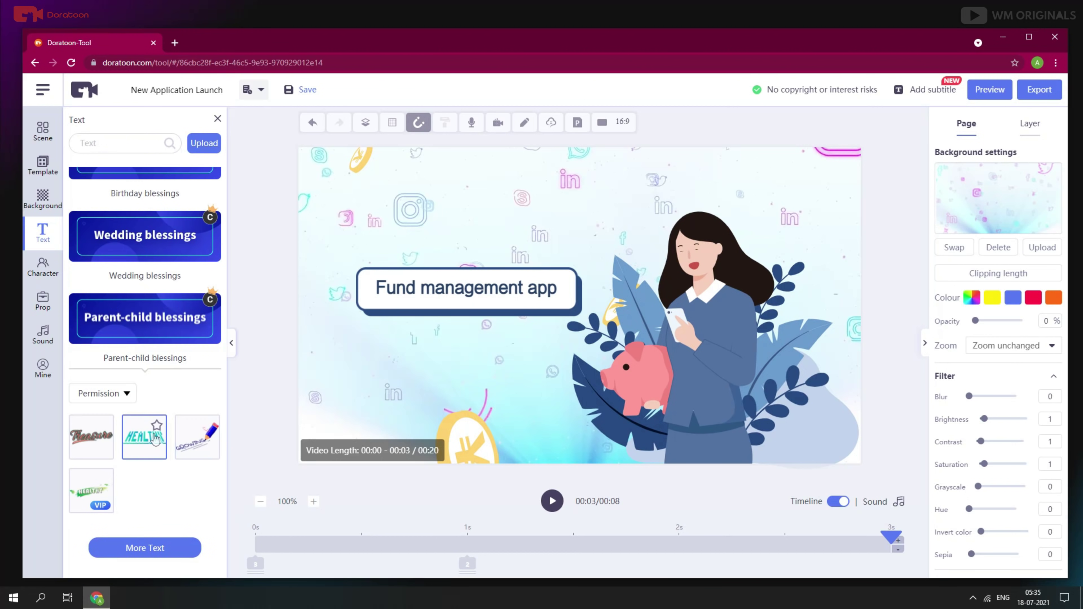
left_click(140, 313)
scroll(135, 342, "up", 6)
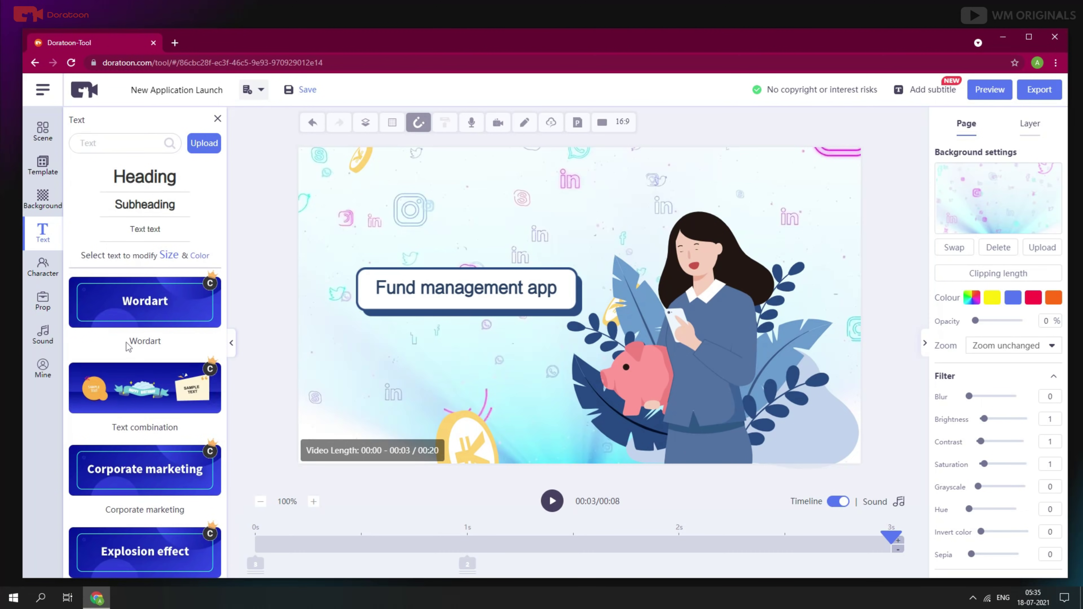
Step: Look through the character library's categories and the figures offered under Common character
left_click(42, 268)
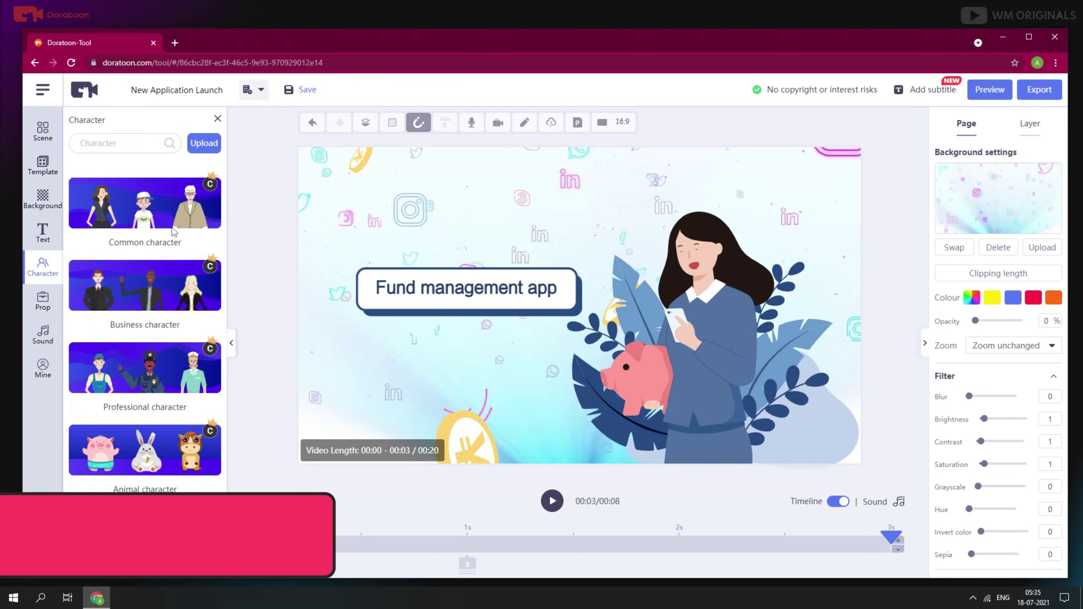
left_click(157, 218)
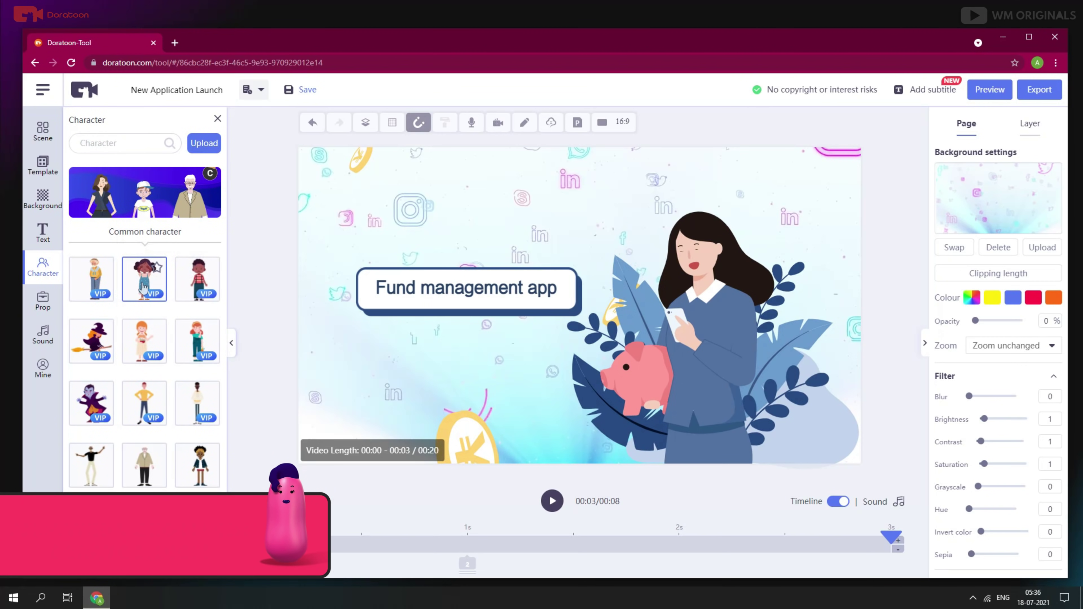
mouse_move(144, 289)
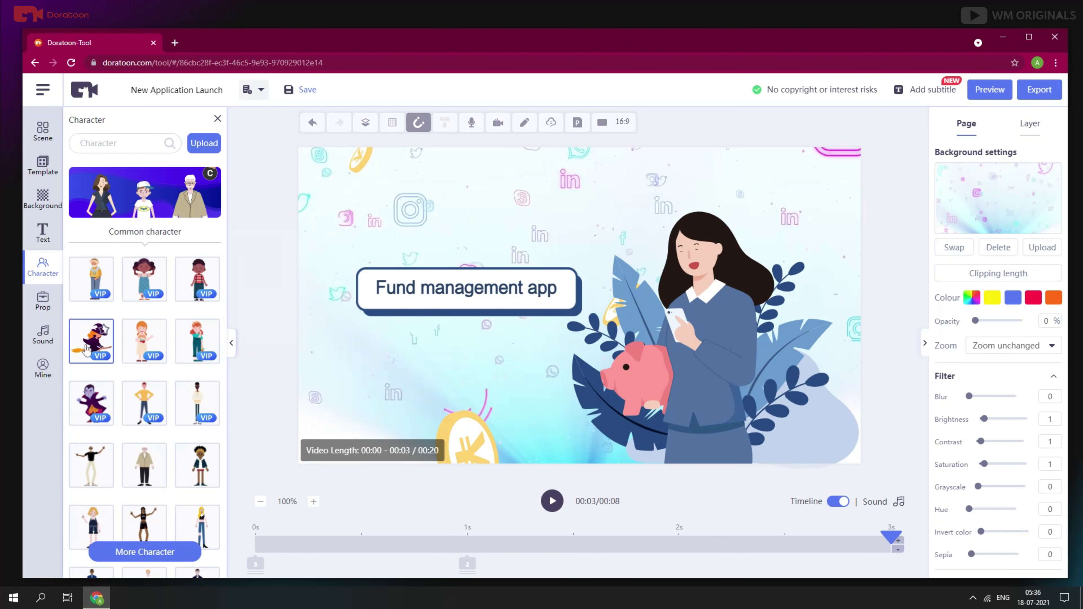
scroll(142, 374, "down", 3)
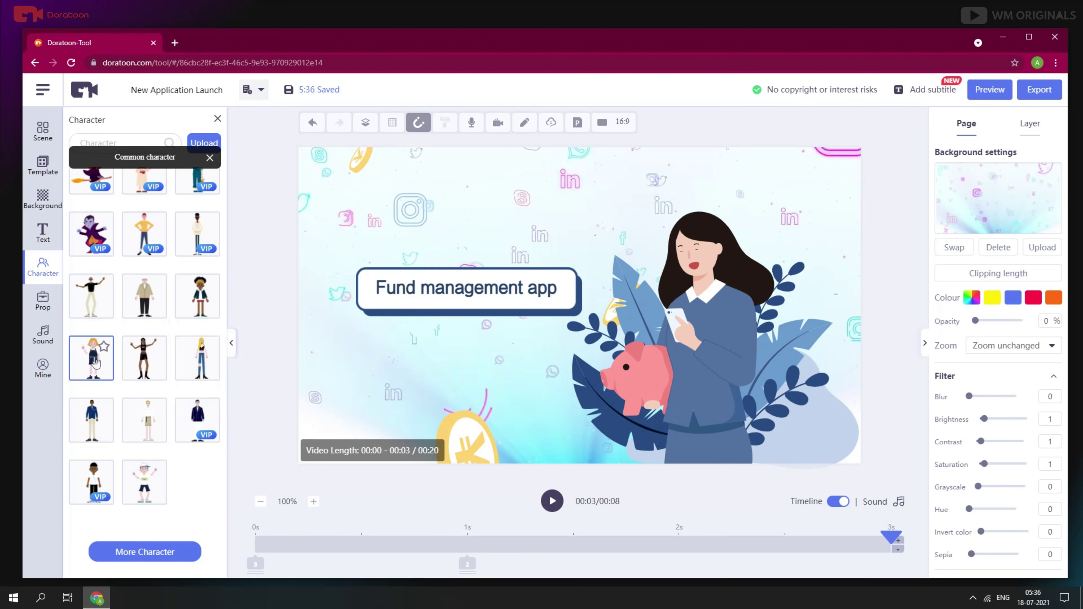
left_click(41, 268)
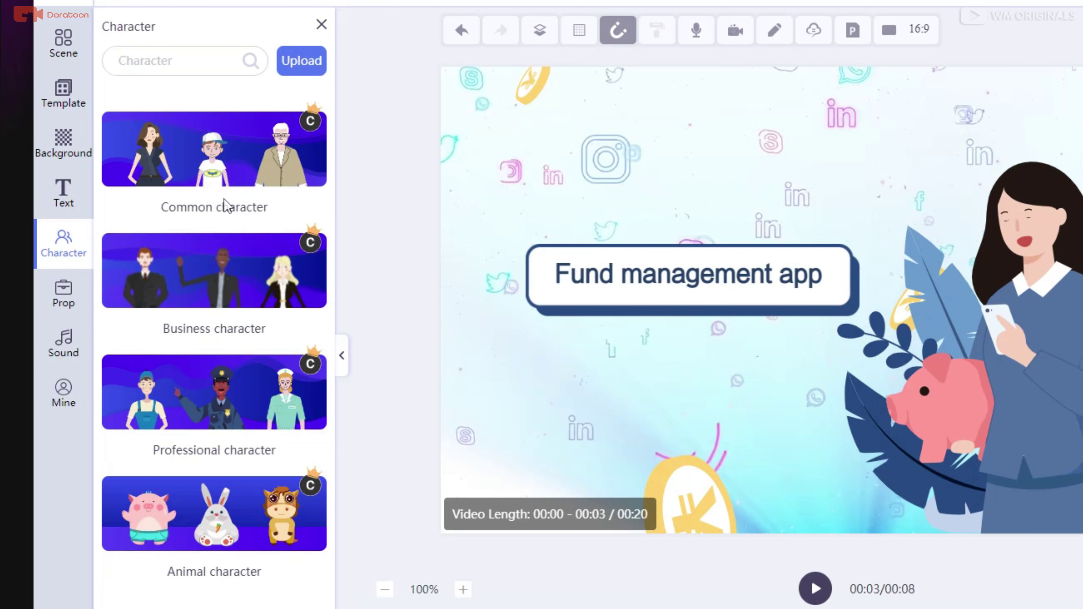
left_click(286, 192)
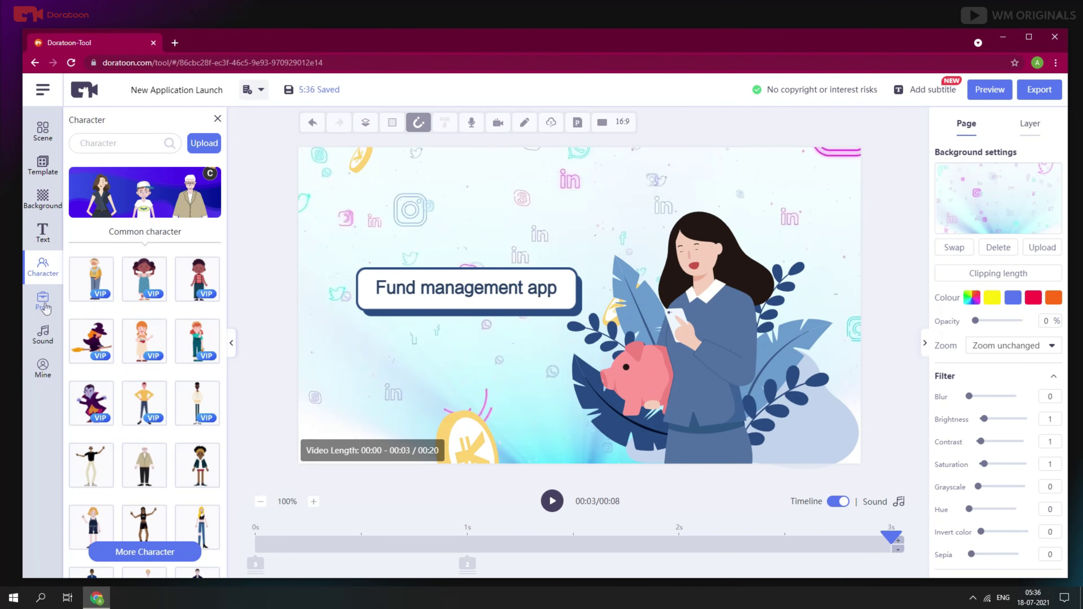
Step: Look through the prop library's categories, from Image and SVG to Frame and Sound Prop
left_click(43, 301)
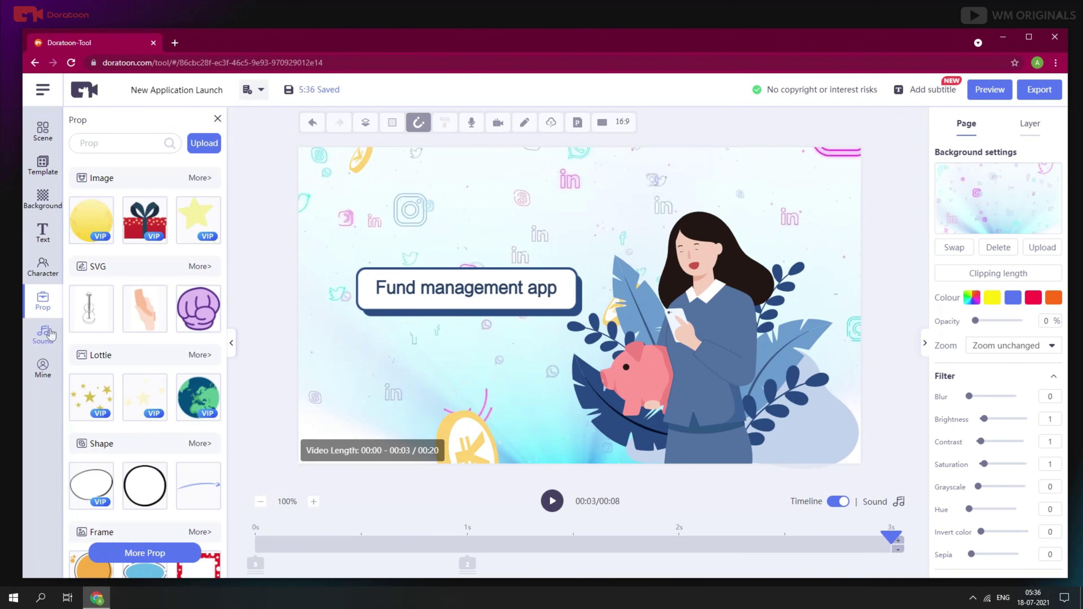
scroll(131, 343, "down", 1)
scroll(150, 330, "down", 2)
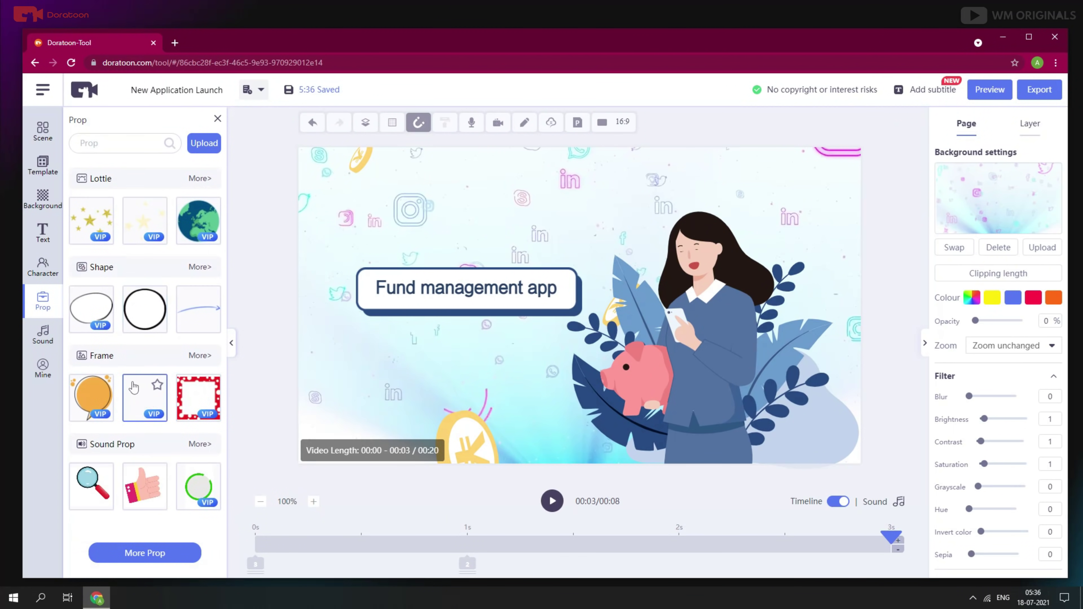
scroll(154, 477, "up", 2)
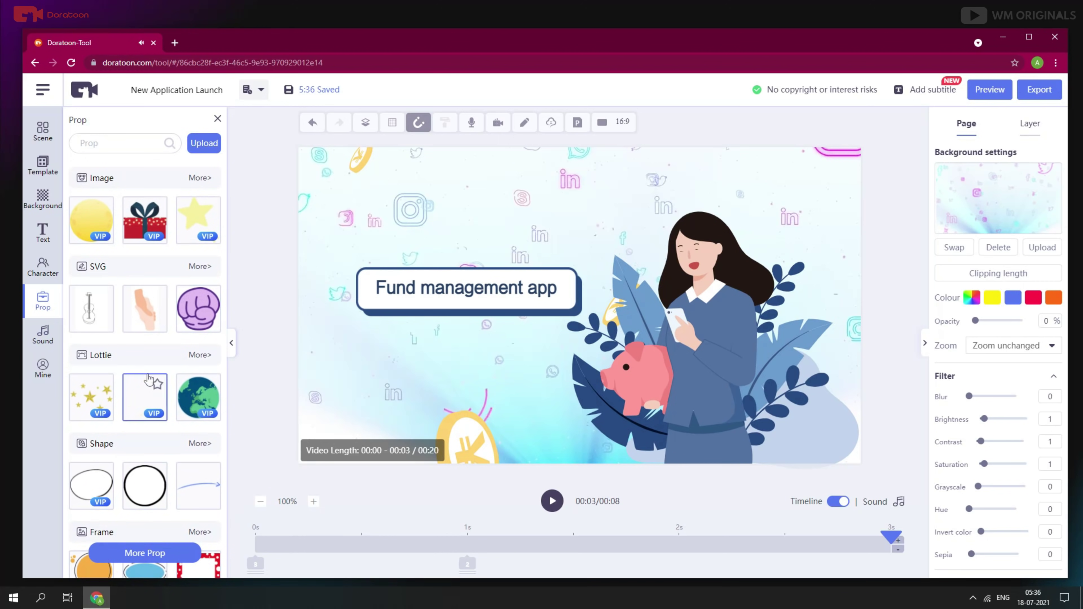
Step: Preview the Music Box track in the sound library and check the available voice recording methods
scroll(176, 426, "down", 2)
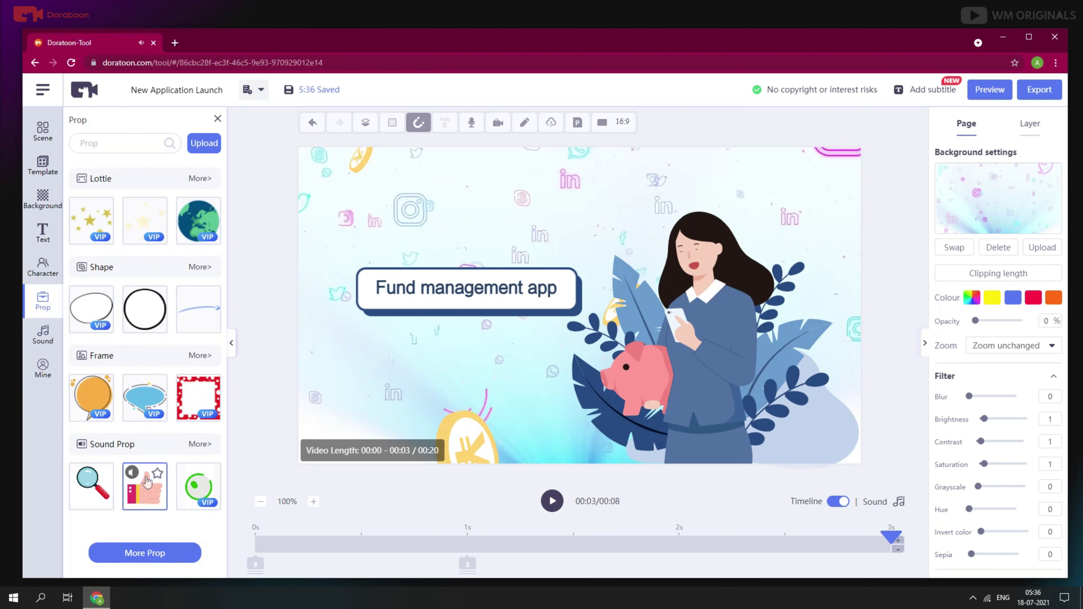
left_click(43, 335)
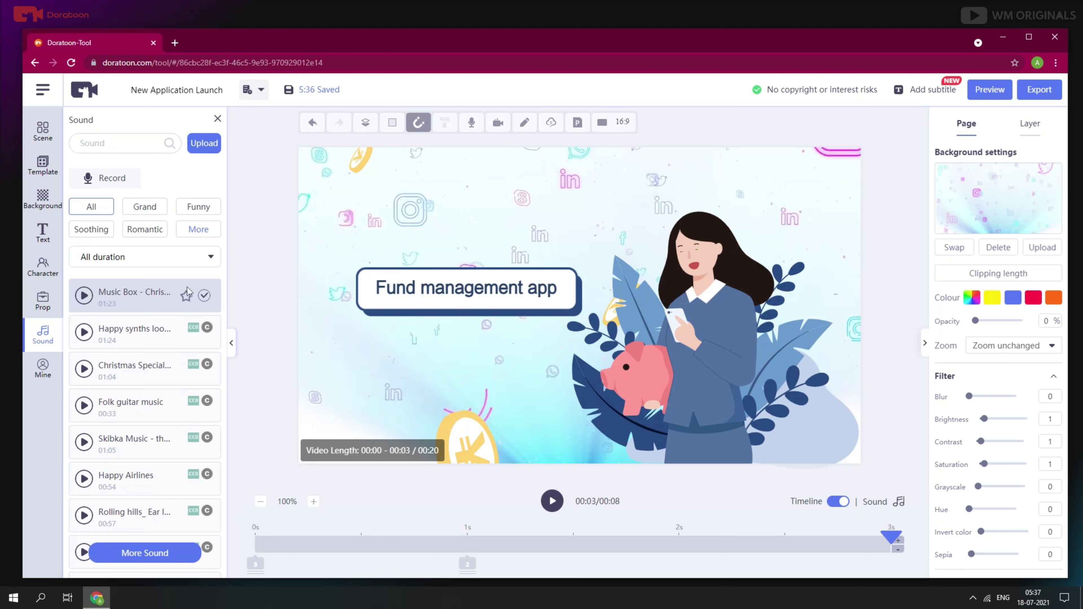
left_click(87, 297)
left_click(204, 298)
left_click(109, 180)
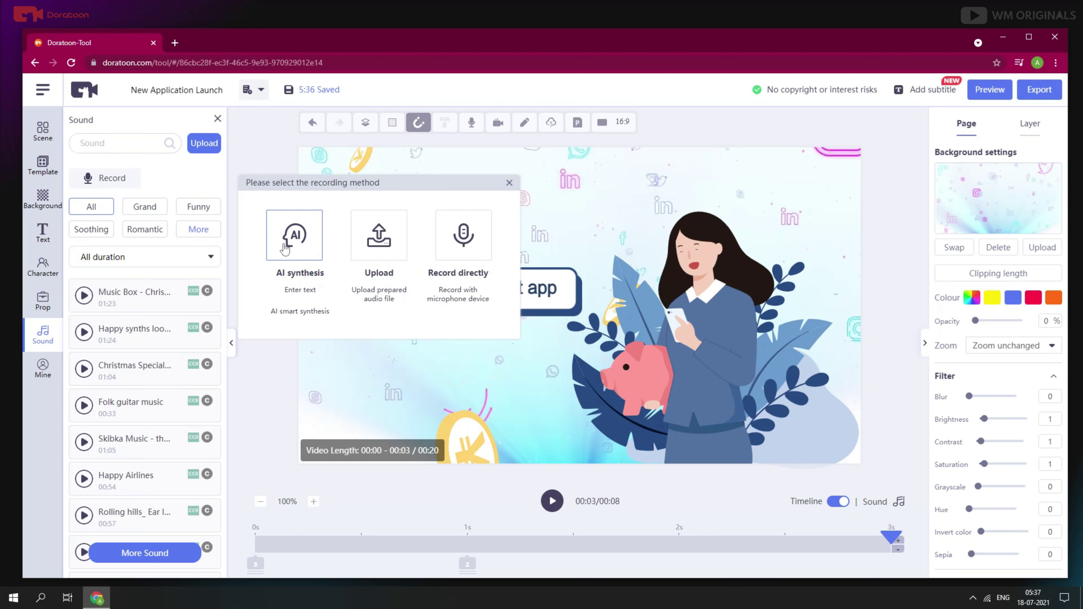
left_click(275, 367)
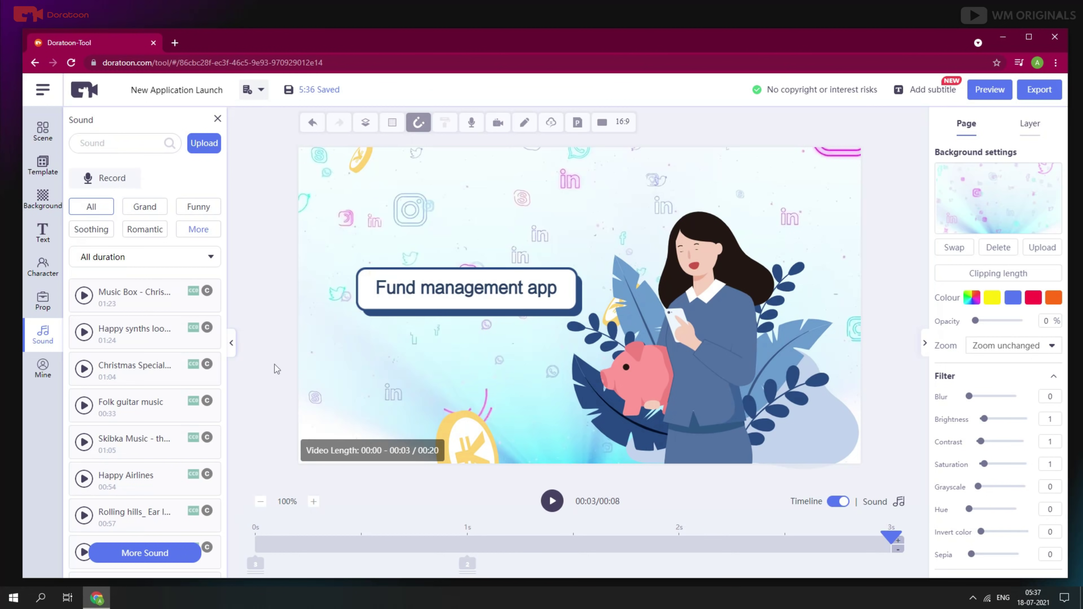
left_click(218, 120)
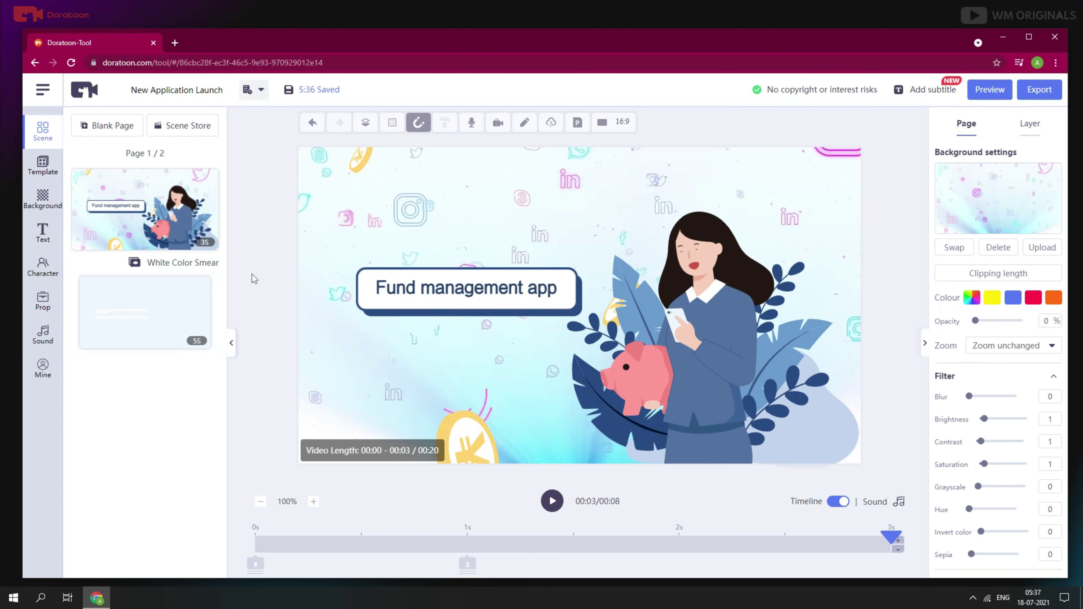
Step: Replace the title text with "New Application Launch" and reduce its font size to 59
double_click(457, 289)
type("Ne")
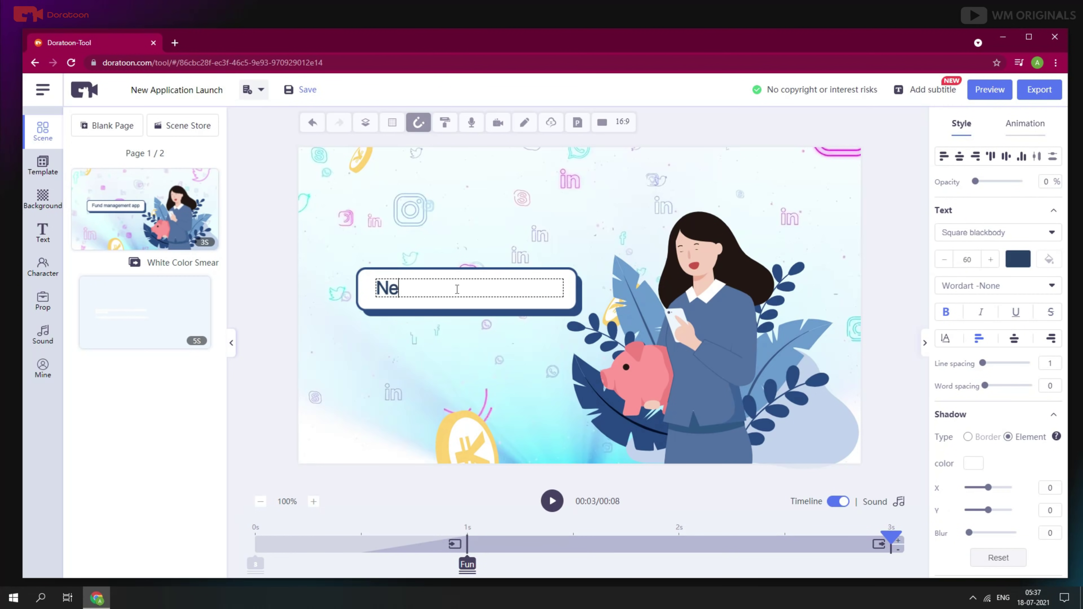
type("w Application Launch")
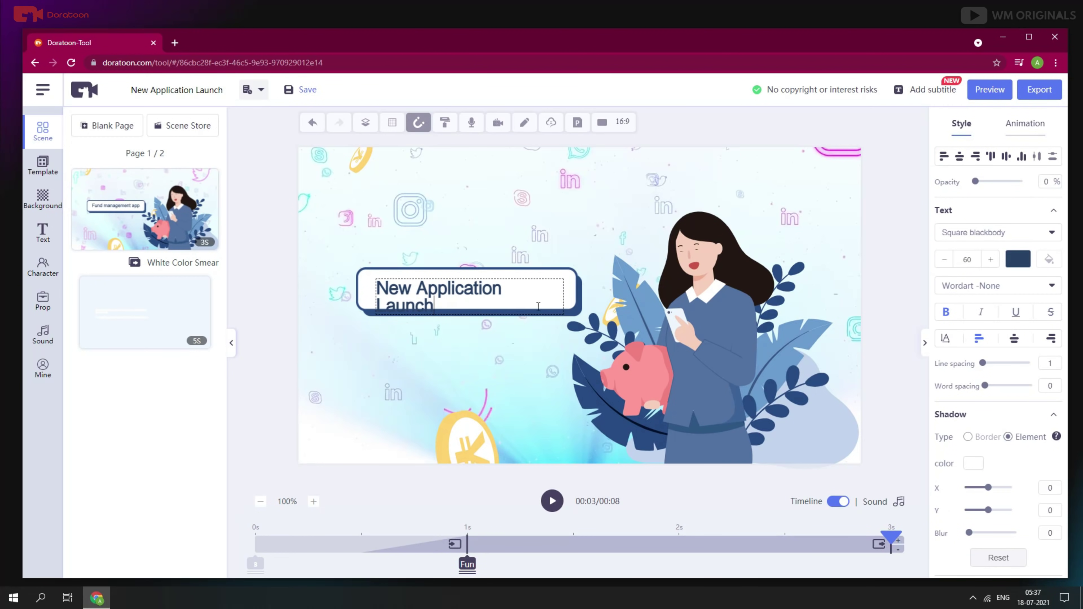
left_click(947, 264)
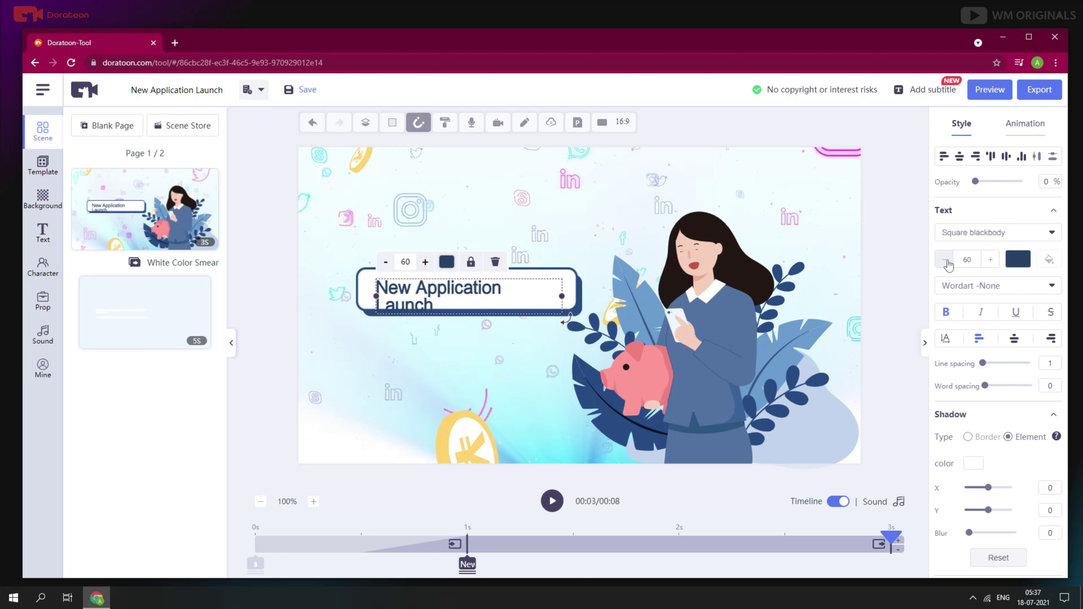
left_click(947, 261)
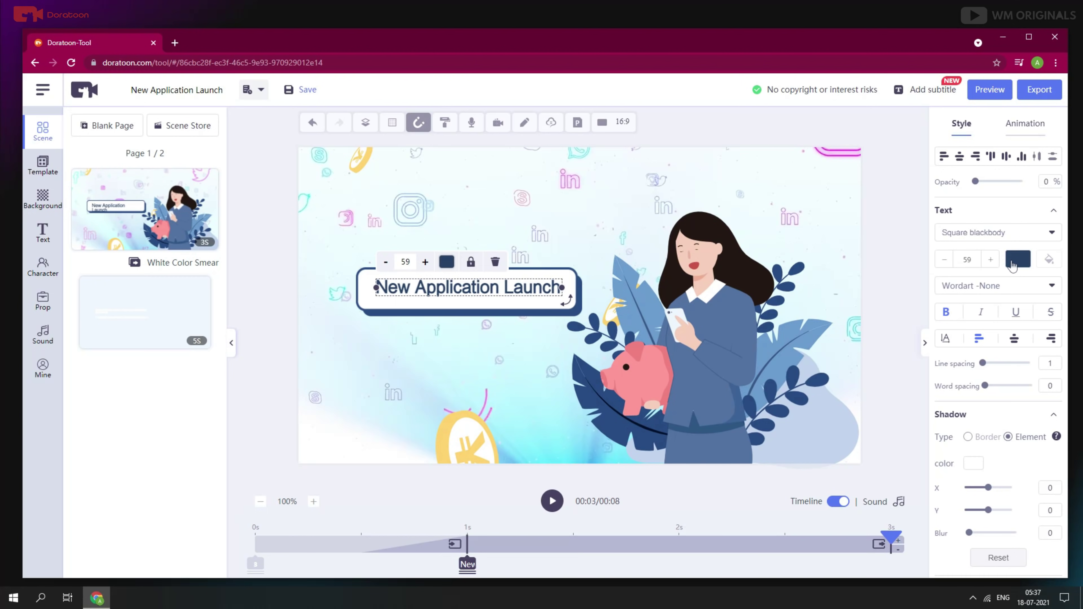
Step: Look through the Wordart styles and the opacity setting for the title text
left_click(1046, 287)
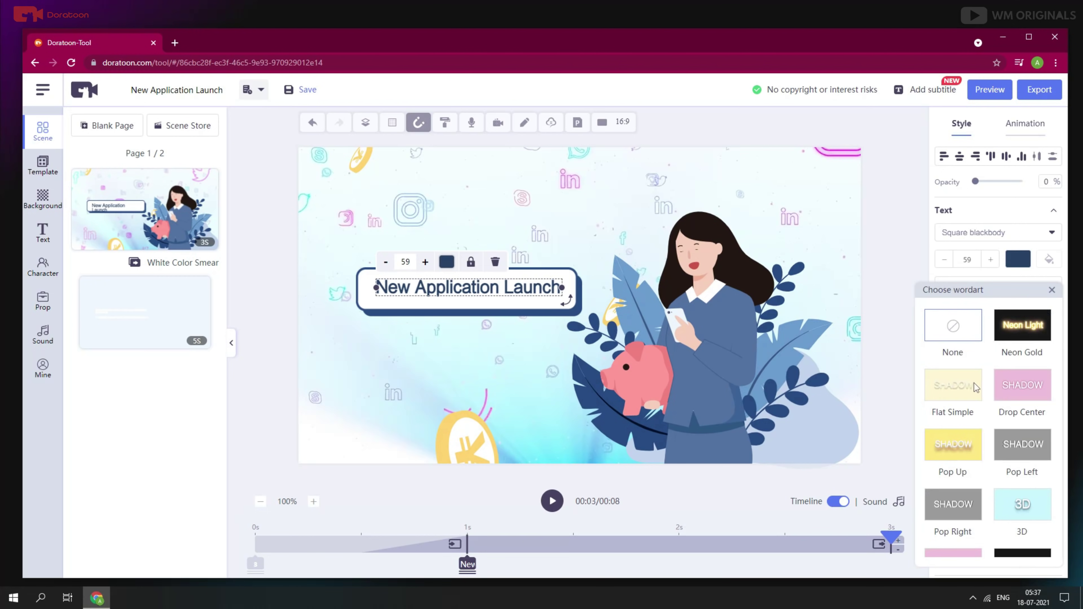
left_click(1052, 291)
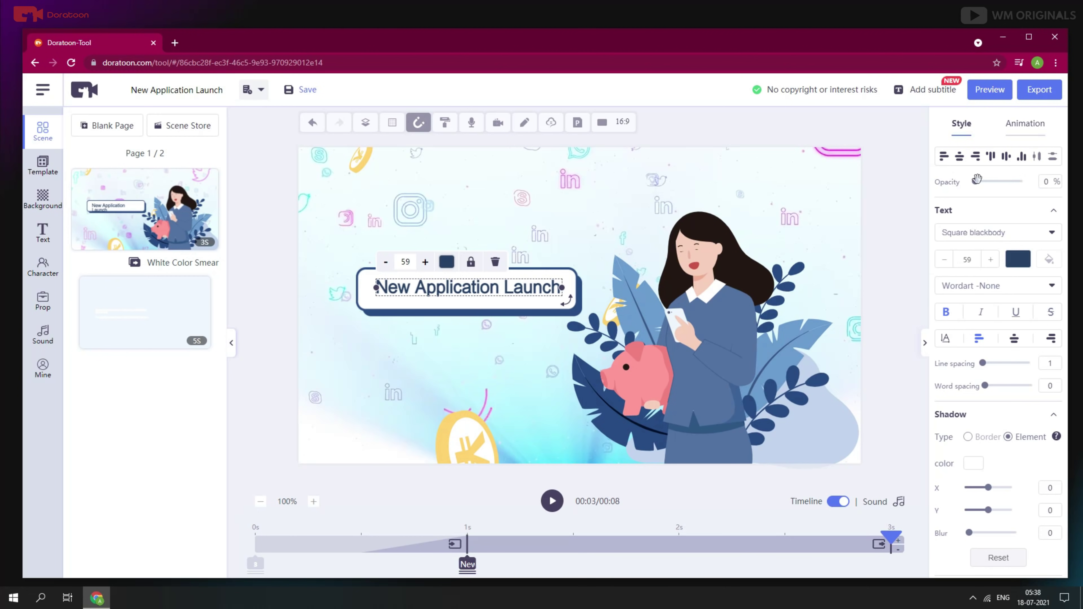
mouse_move(975, 182)
left_mouse_down()
mouse_move(989, 182)
mouse_move(974, 182)
left_mouse_up()
Step: Give the title text a Write entry animation and a Fade exit animation
left_click(1015, 128)
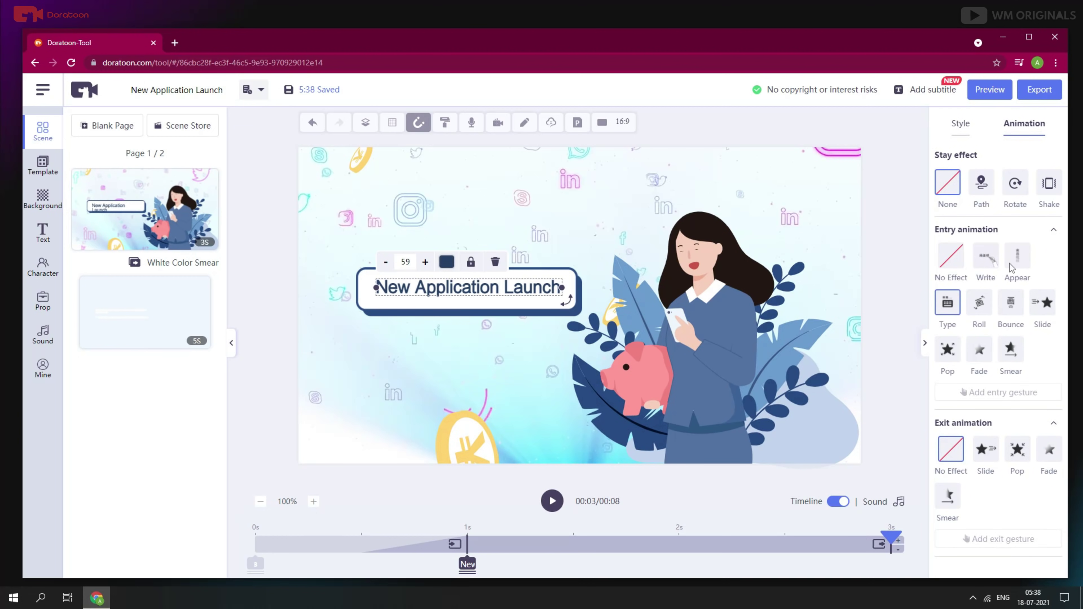
left_click(988, 261)
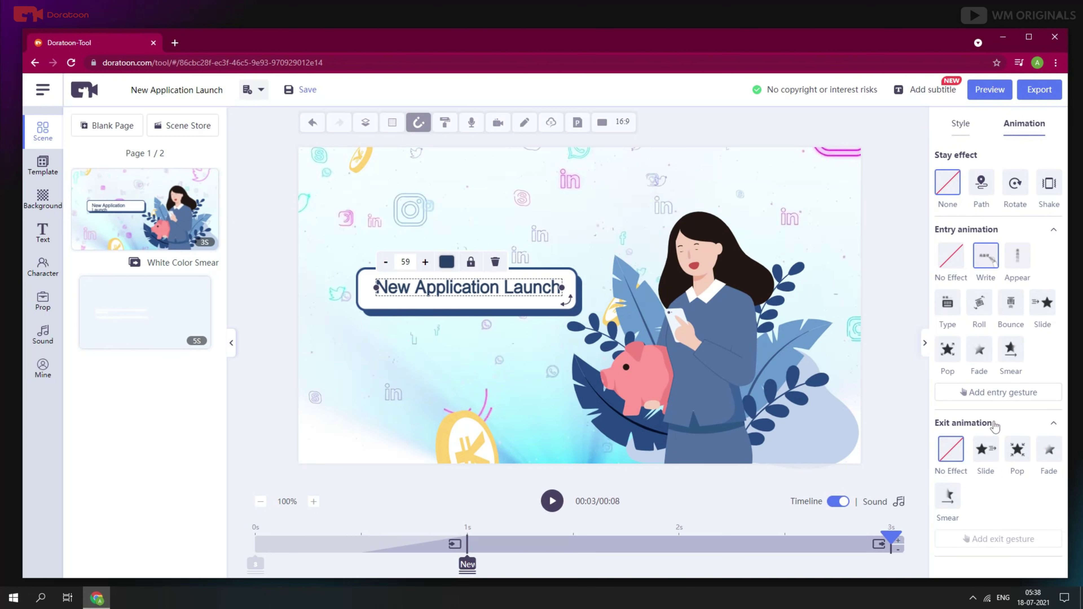
left_click(1048, 452)
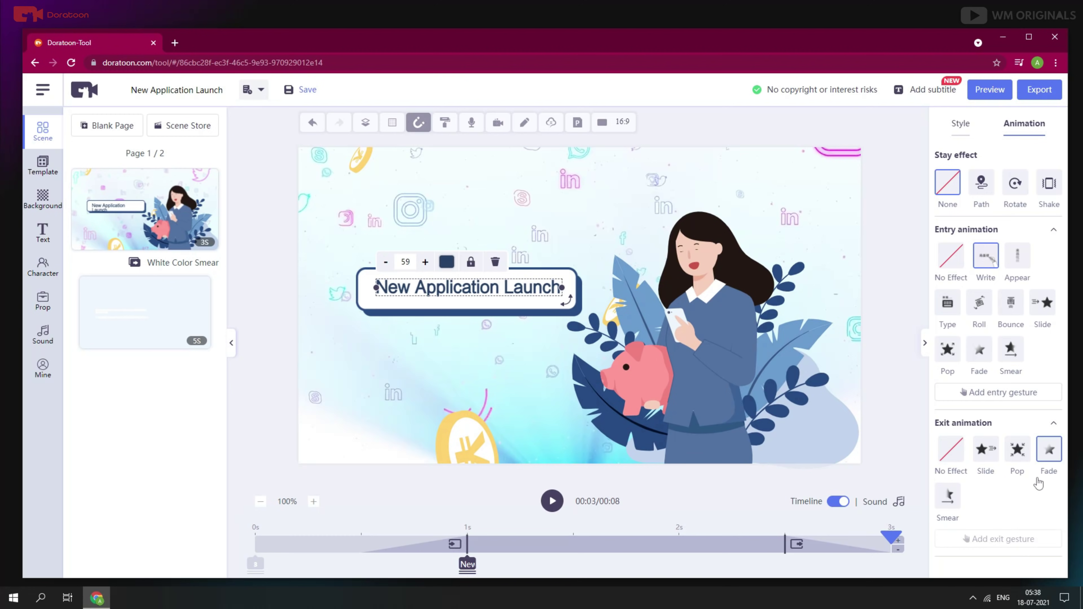
left_click(961, 124)
Step: Delete the woman with the piggy bank and the leaf decoration behind her from the scene
left_click(720, 294)
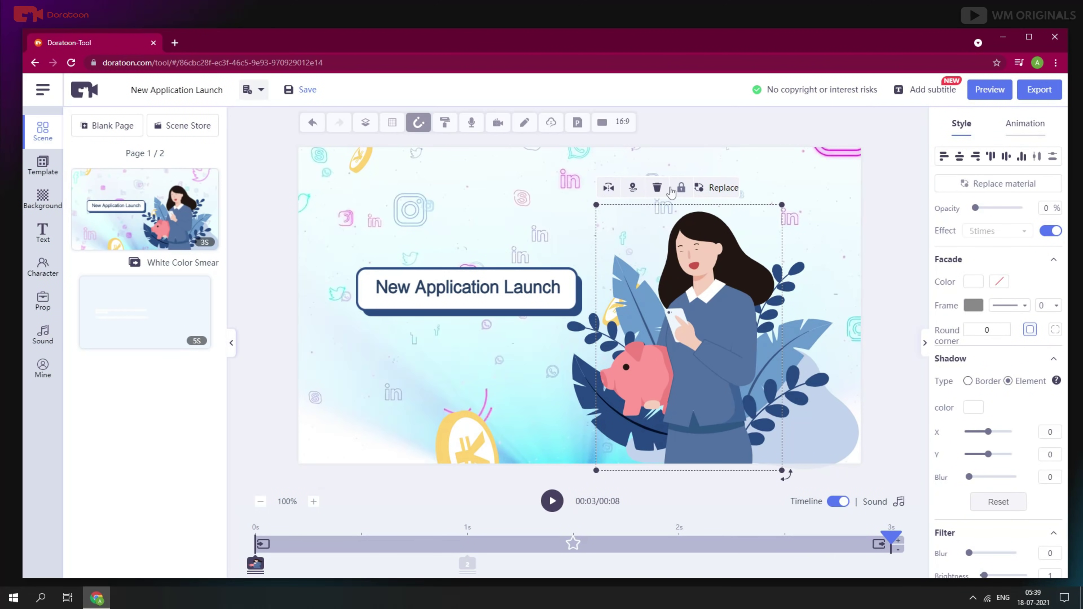
left_click(657, 187)
left_click(651, 313)
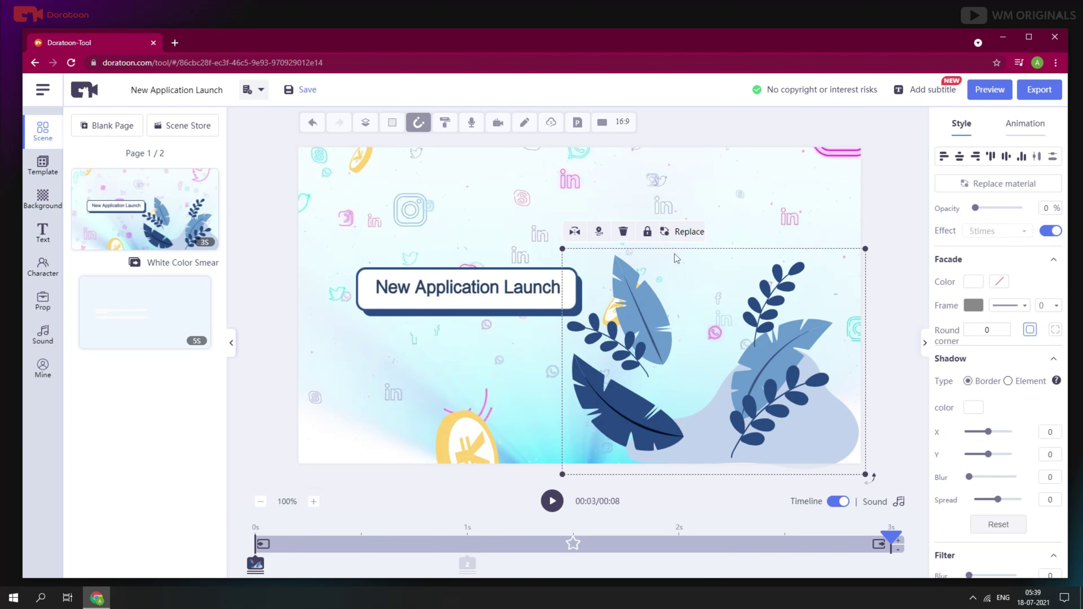
left_click(624, 233)
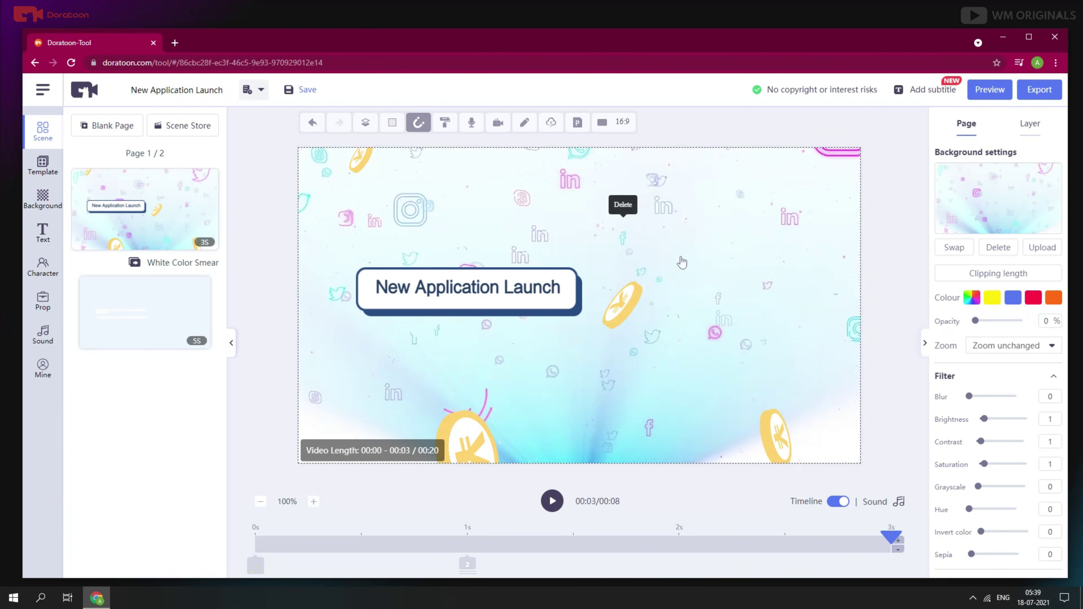
left_click(709, 311)
Step: Add the lecturer from the Business character category with the say hi action and flip him horizontally
left_click(40, 262)
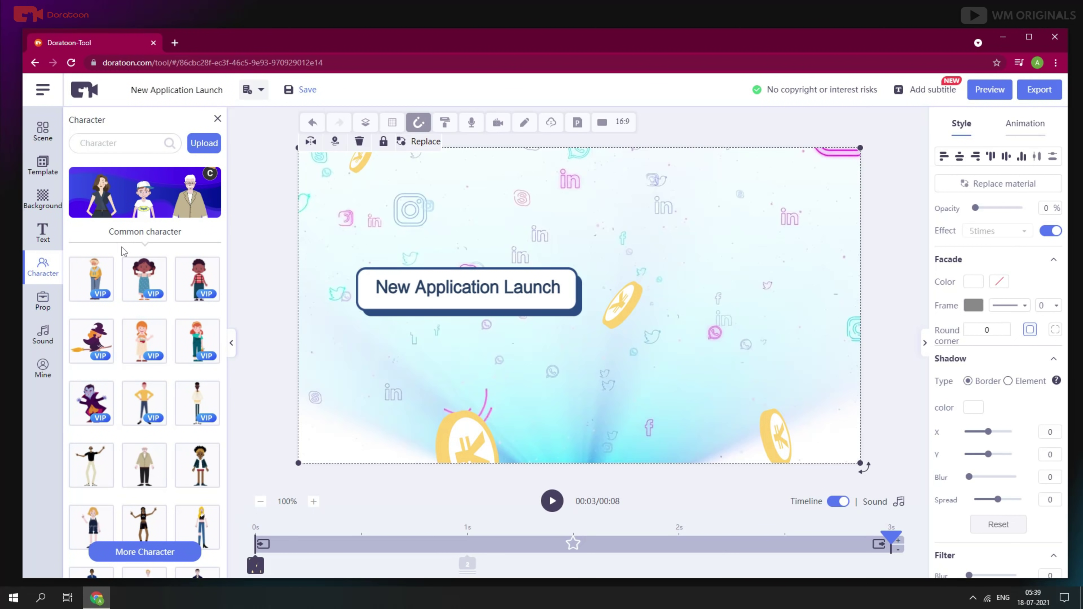
left_click(137, 215)
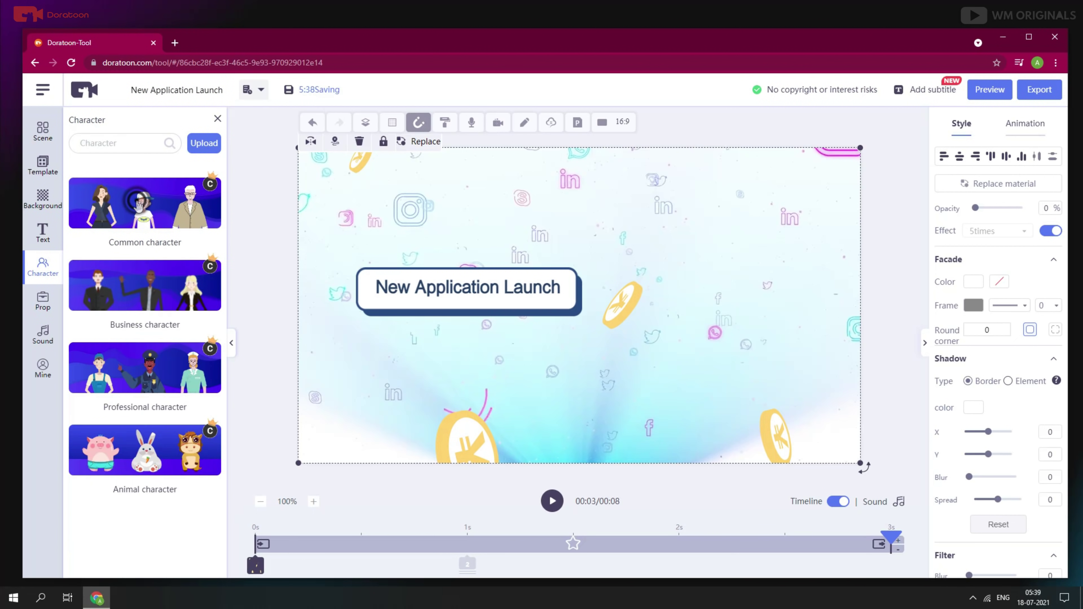
left_click(149, 286)
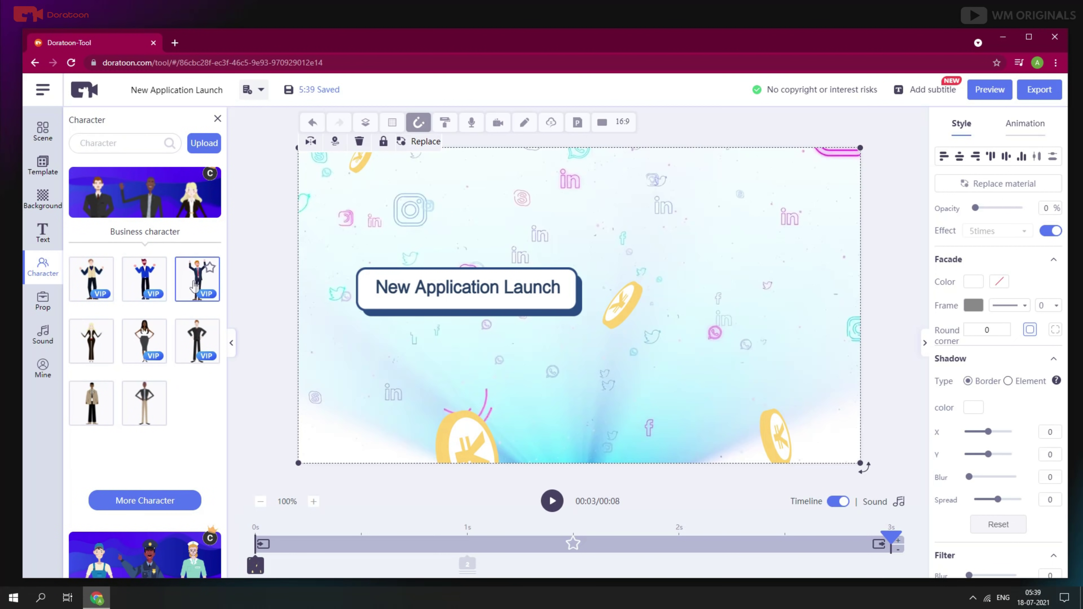
mouse_move(194, 286)
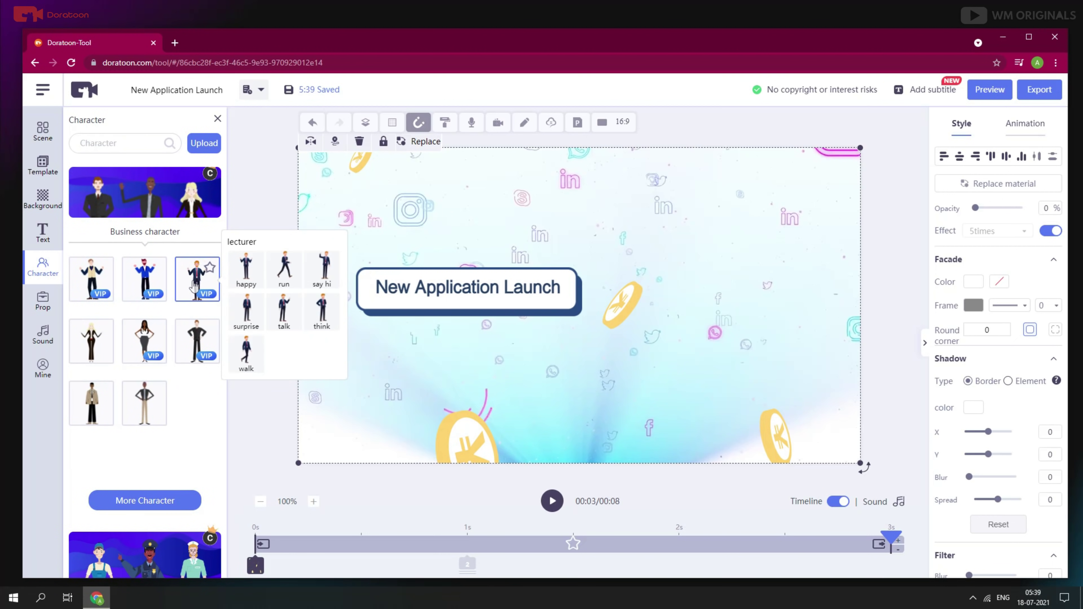
left_click(194, 286)
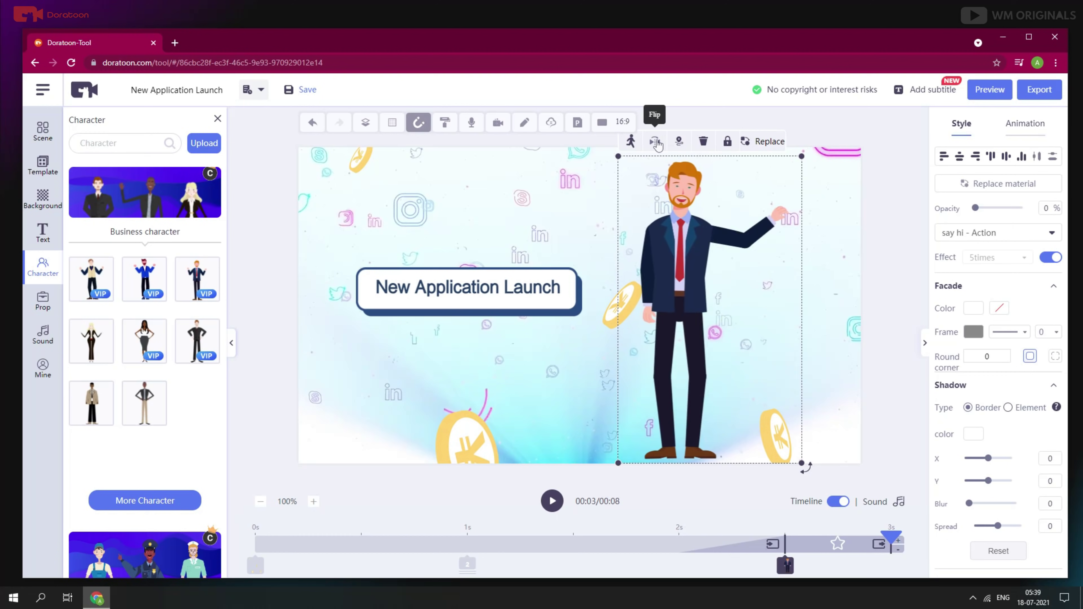
left_click(657, 142)
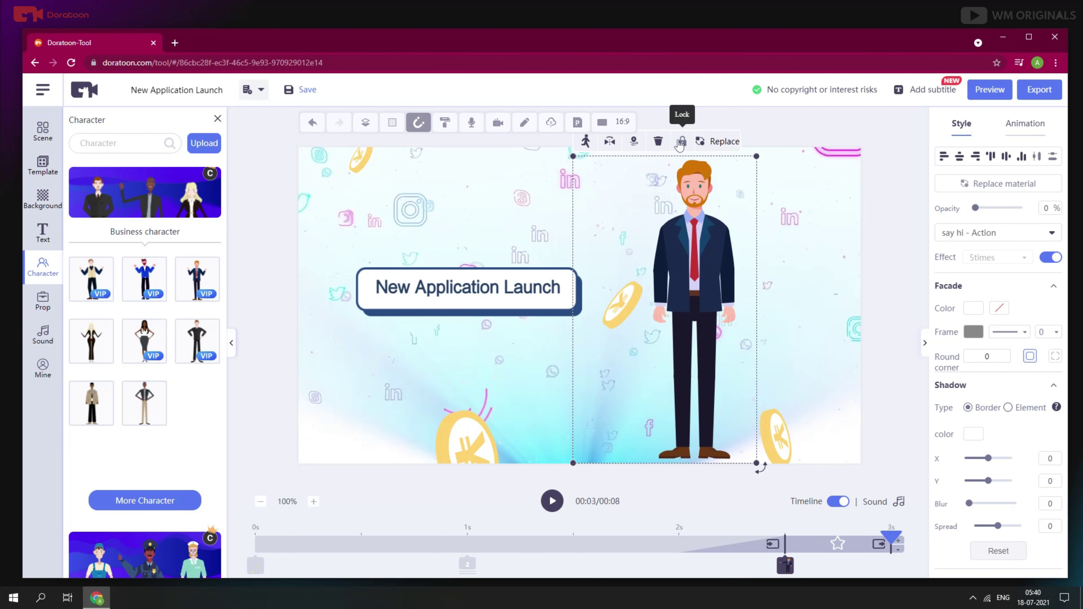
Step: Try to replace the lecturer with the business character in the black suit
left_click(718, 142)
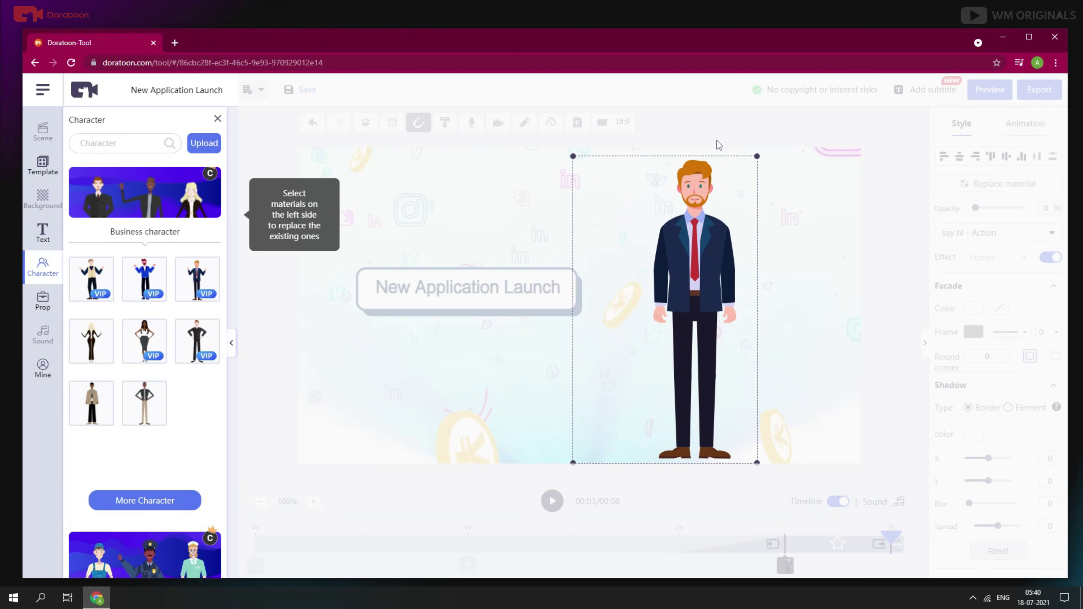
left_click(190, 352)
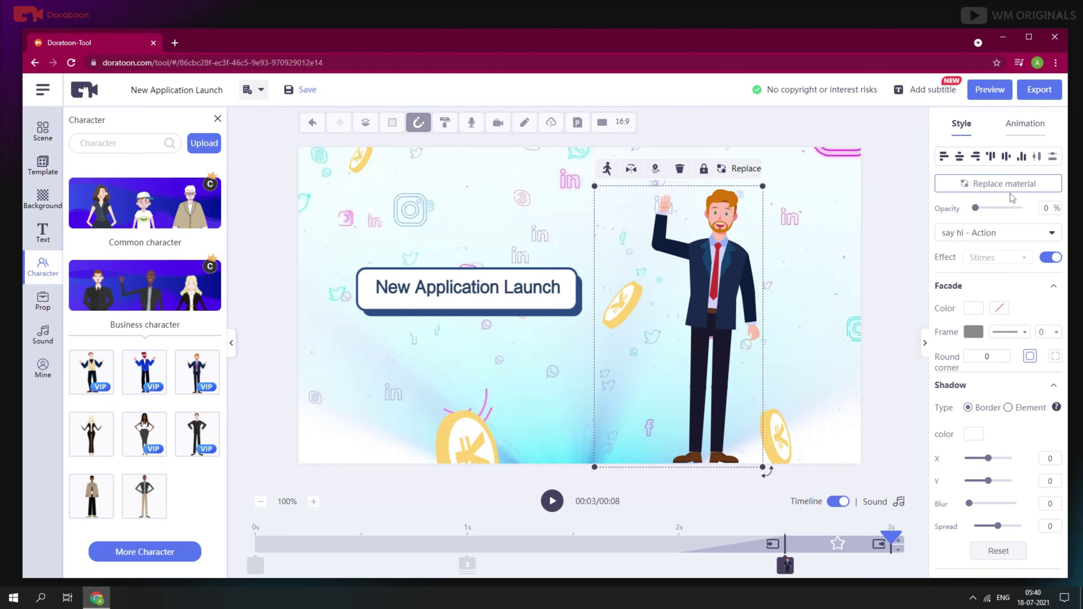
Step: Check the lecturer's action options, try a light blue facade color behind him, and remove that color
left_click(1018, 234)
left_click(1040, 233)
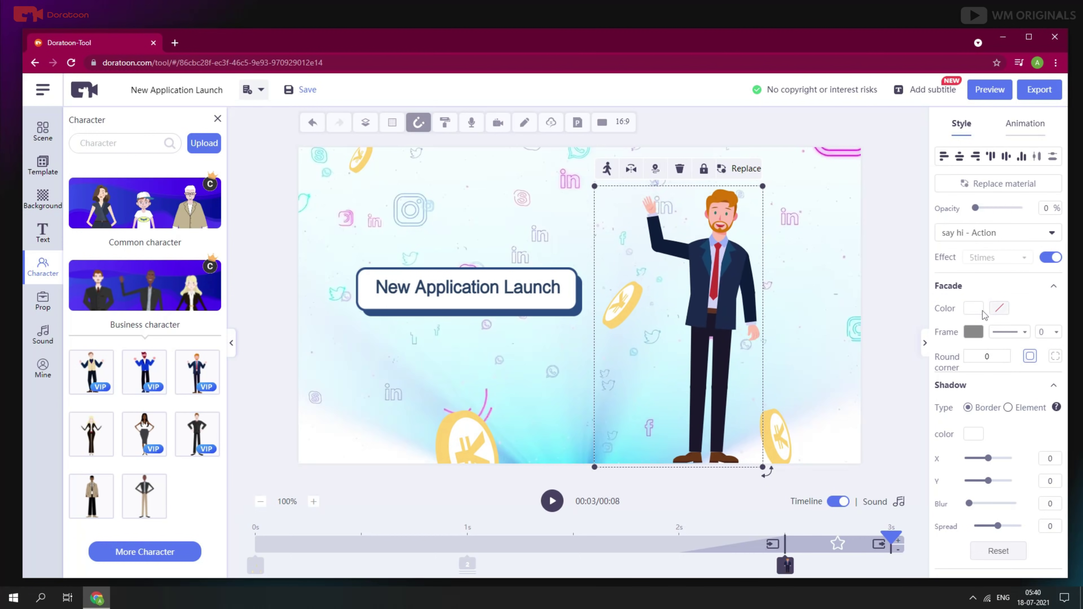
left_click(974, 309)
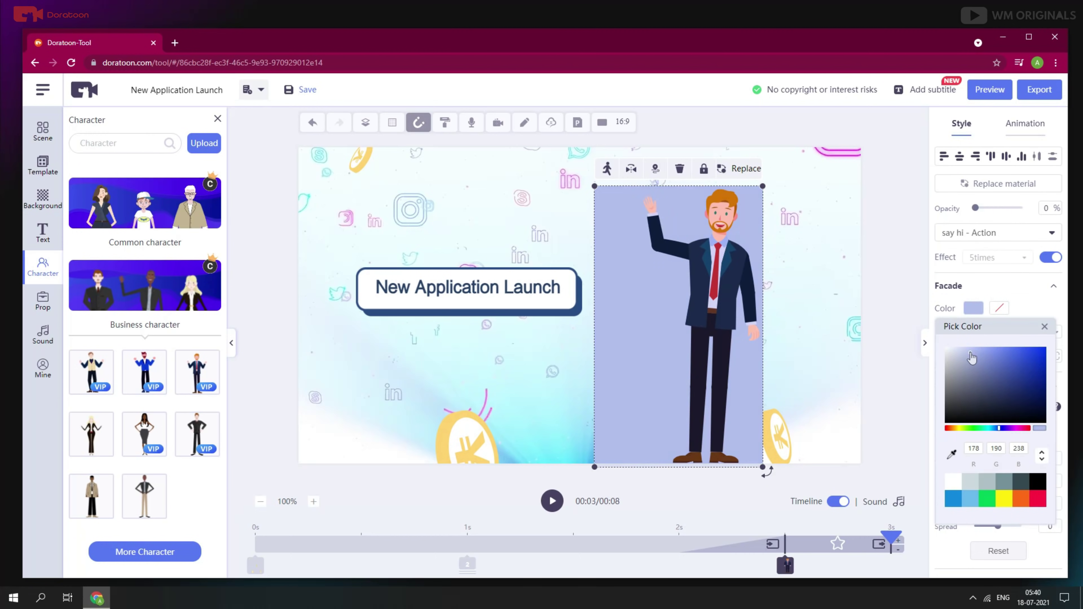
left_click(1000, 308)
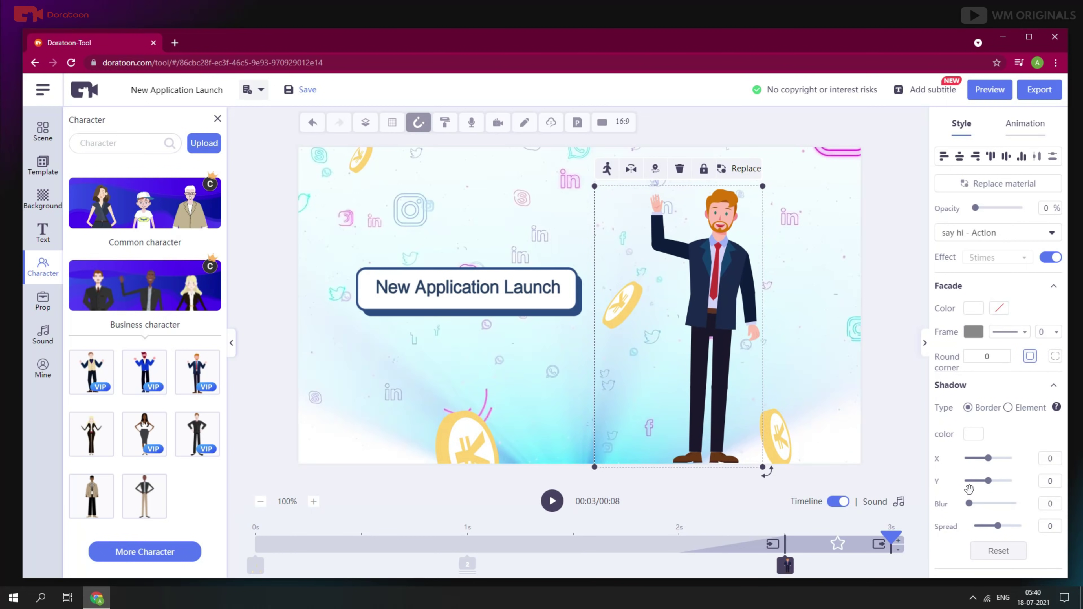
Step: Check the stay effects and the entry and exit animations available for the lecturer
left_click(1019, 128)
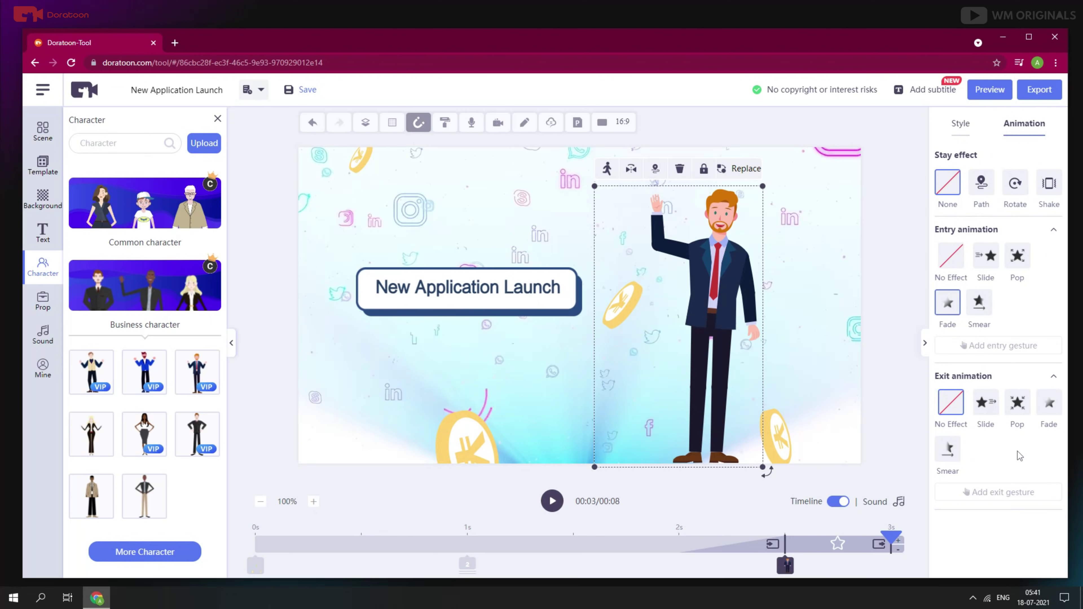
left_click(963, 123)
left_click(886, 211)
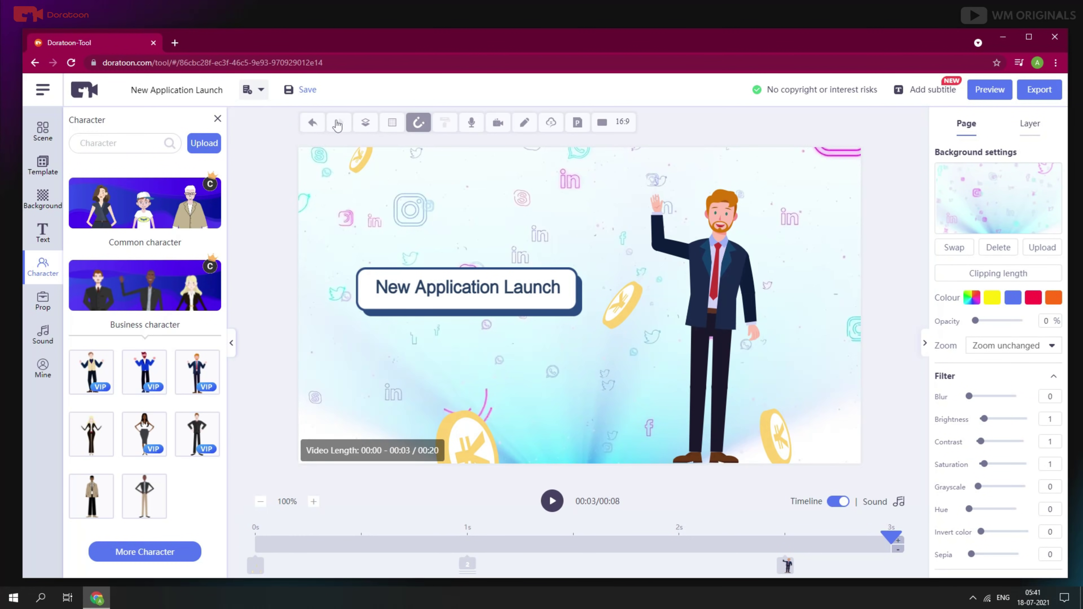
Step: Examine the layer order, snapping, voice recording and camera tools available for the scene
left_click(404, 156)
left_click(365, 122)
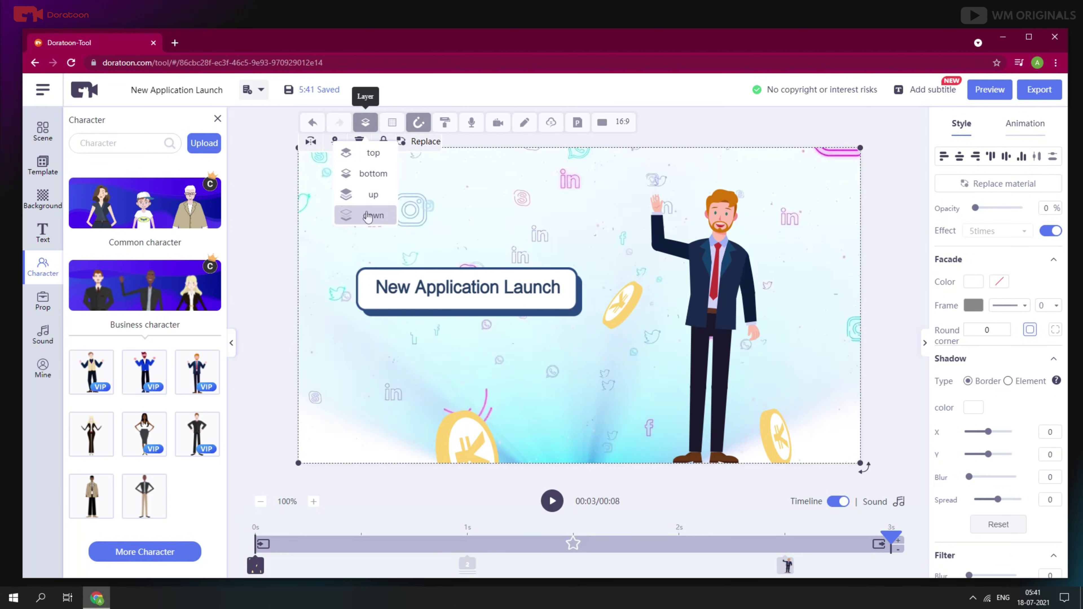
left_click(393, 124)
left_click(391, 124)
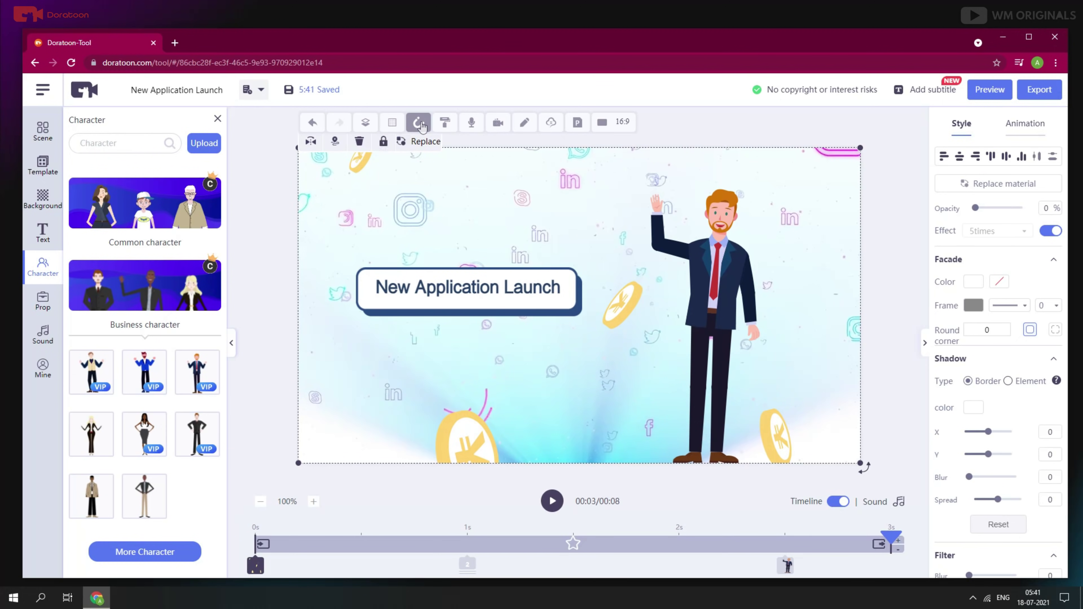
left_click(422, 125)
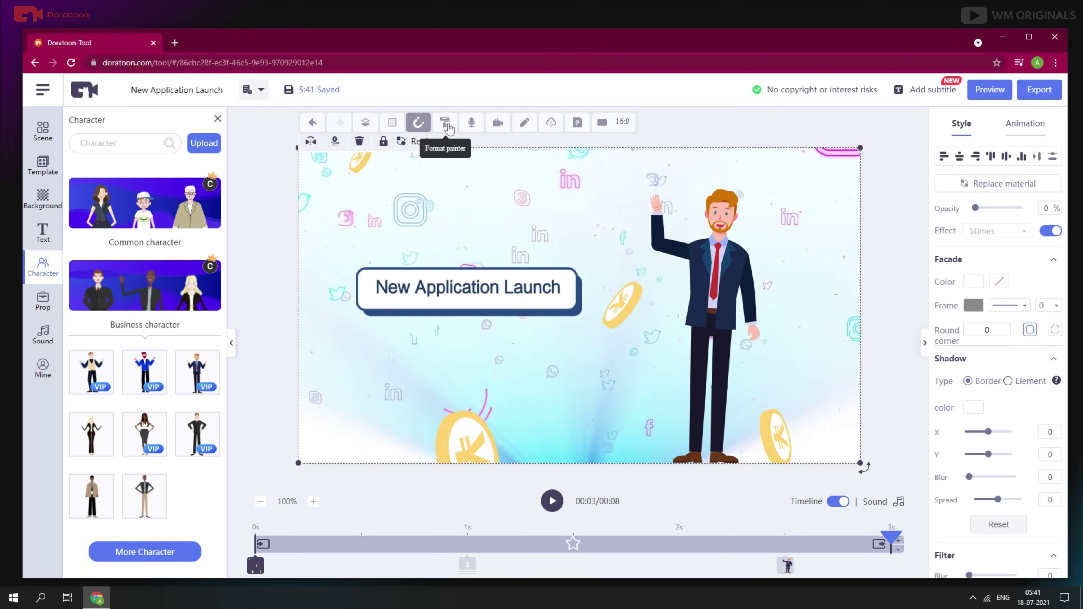
left_click(472, 125)
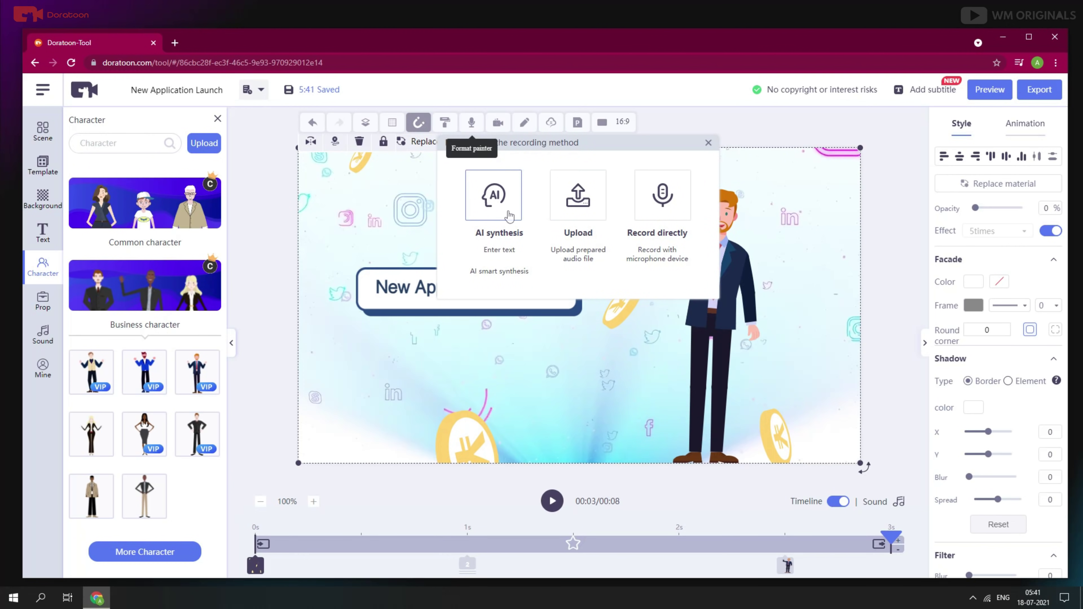
left_click(498, 126)
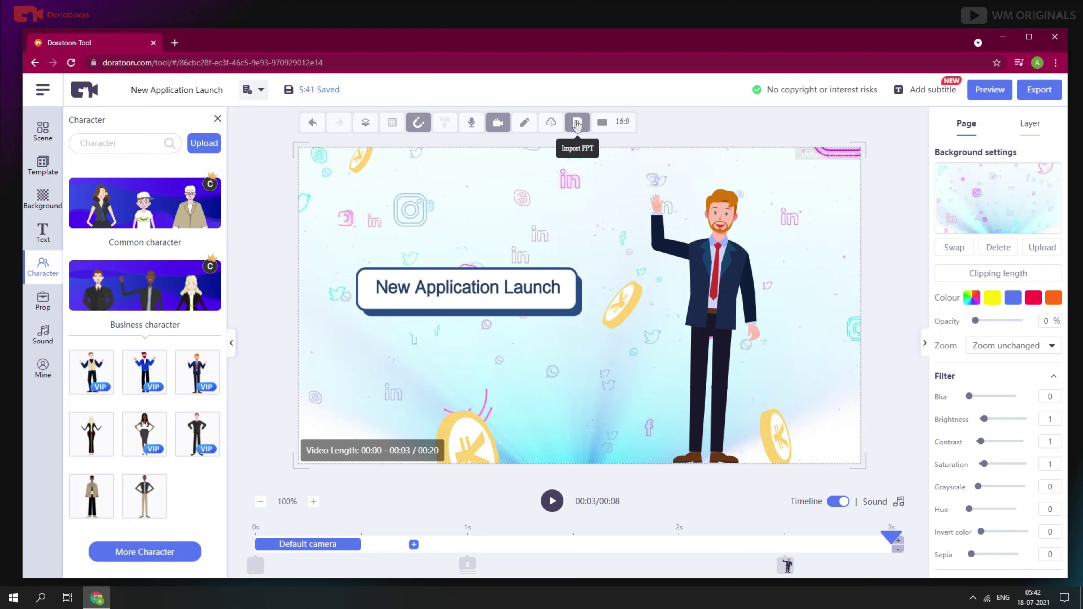
left_click(614, 122)
left_click(610, 173)
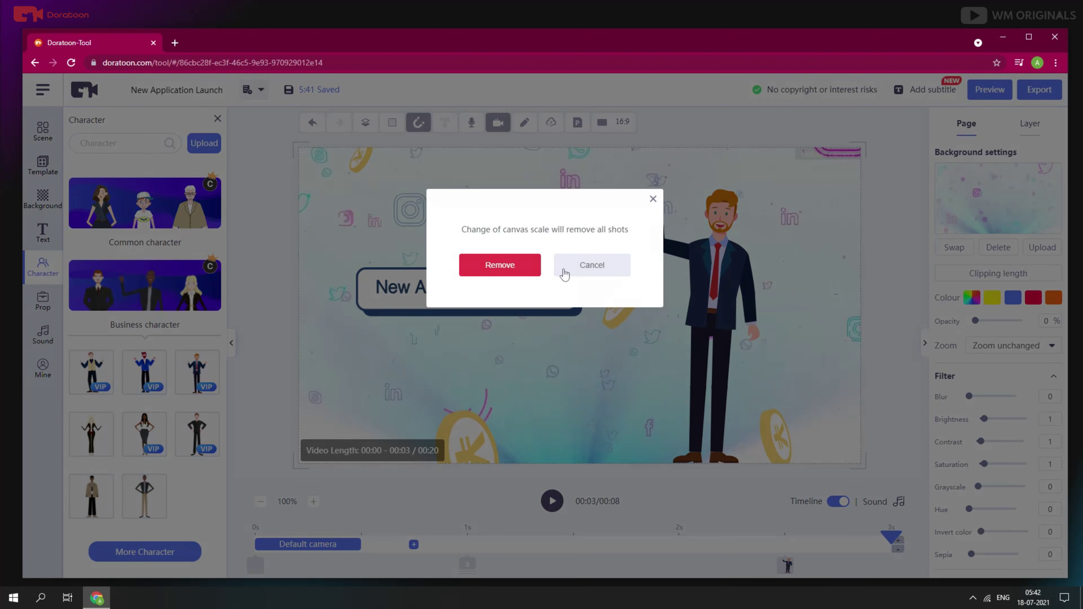
left_click(590, 269)
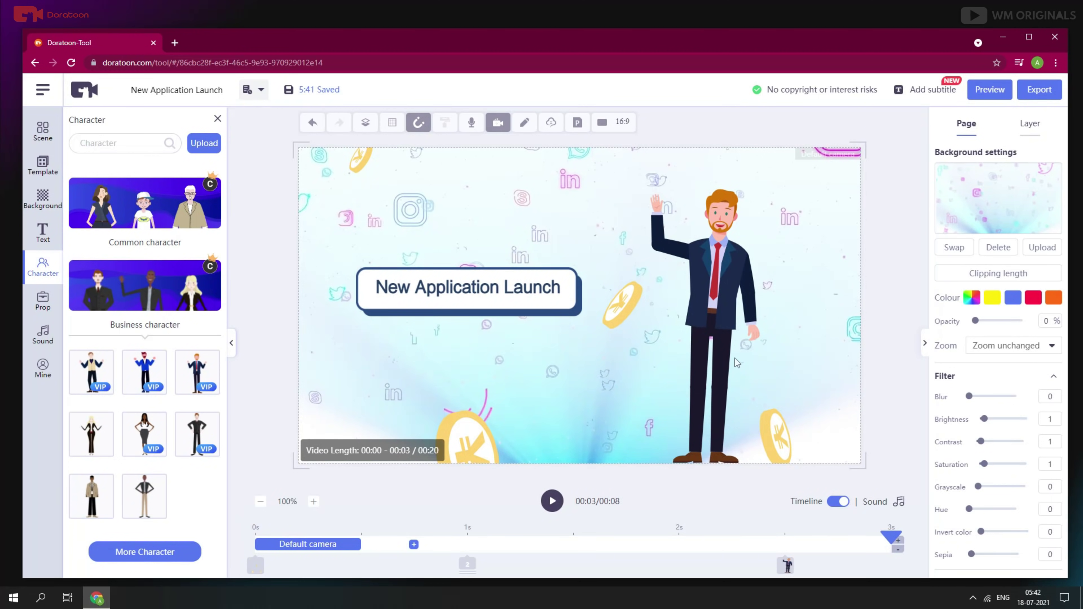
Step: Set up AI text-to-speech dubbing for the current page with the Max voice and a slightly faster speed
left_click(43, 335)
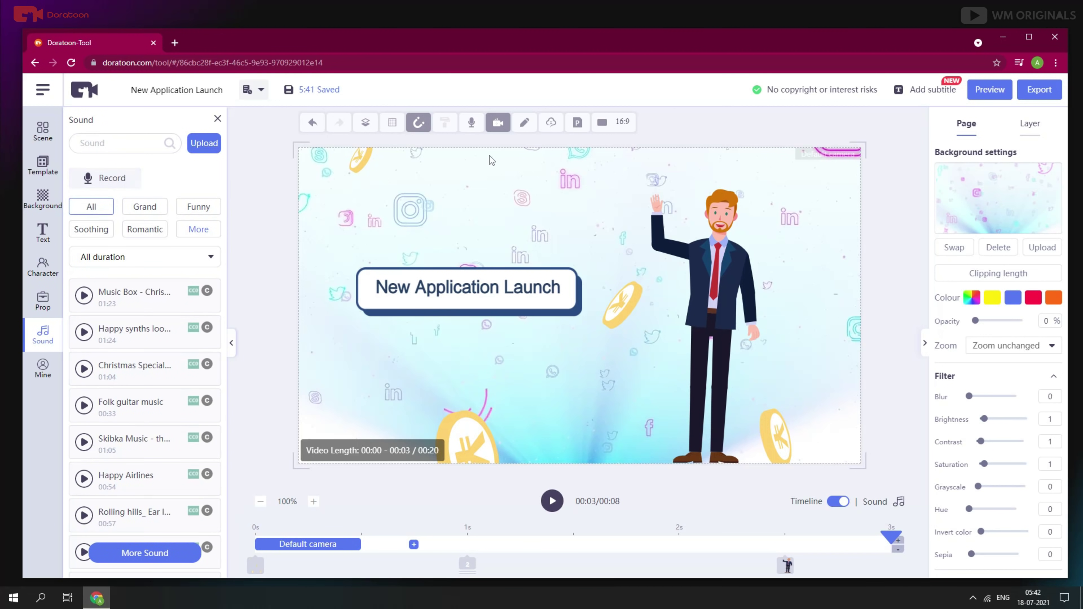
left_click(473, 124)
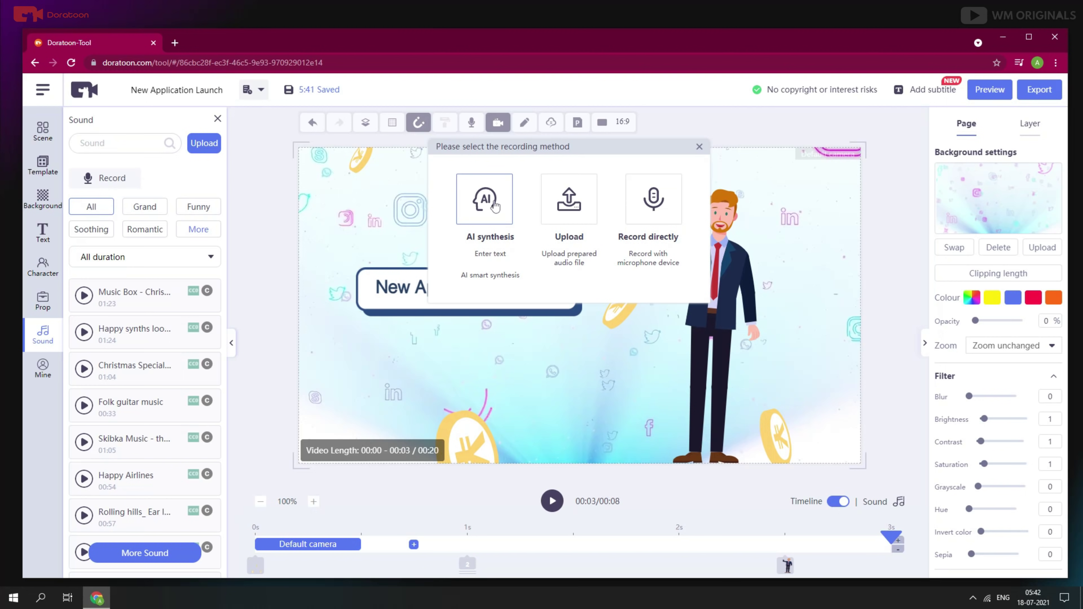
left_click(479, 207)
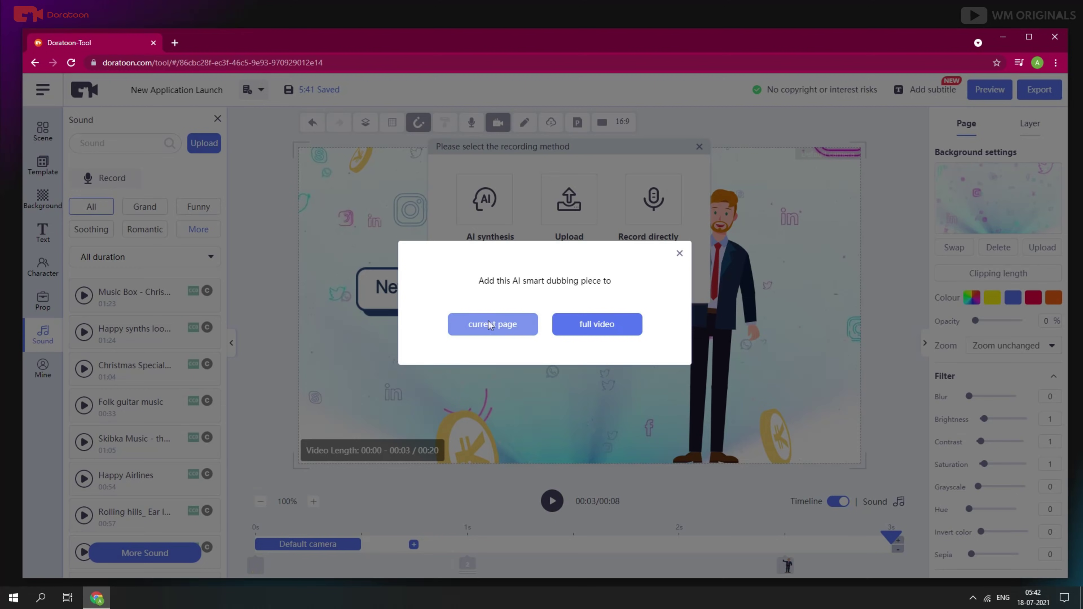
left_click(503, 328)
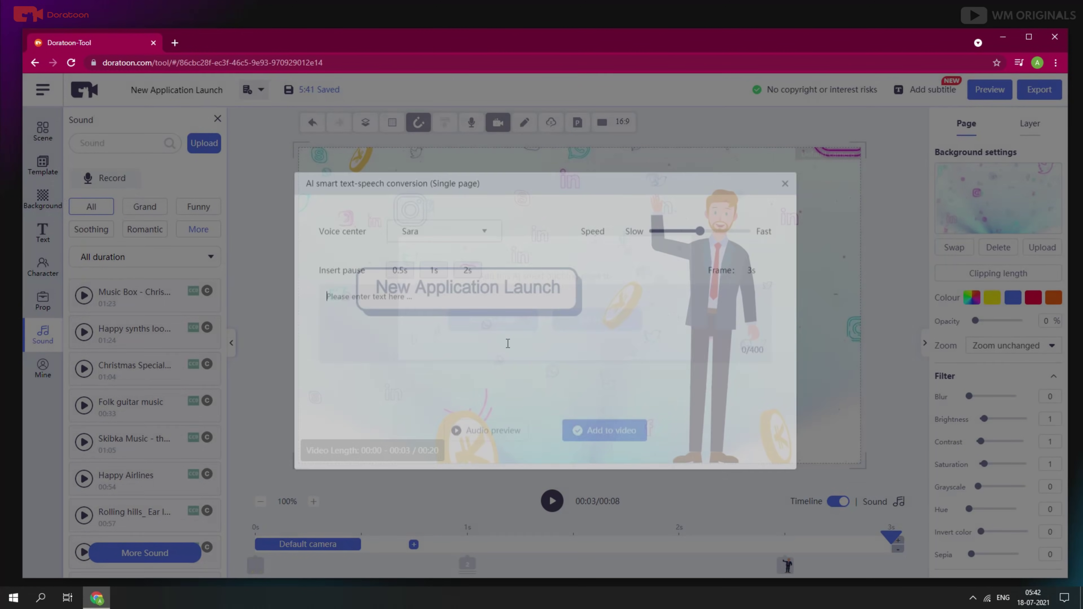
left_click(466, 235)
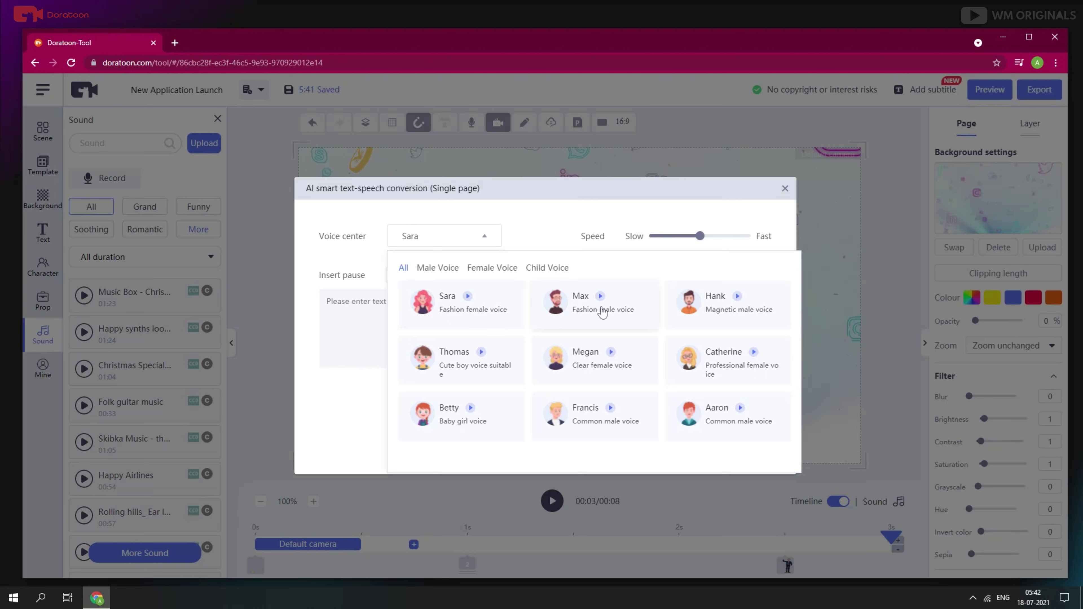
left_click(582, 306)
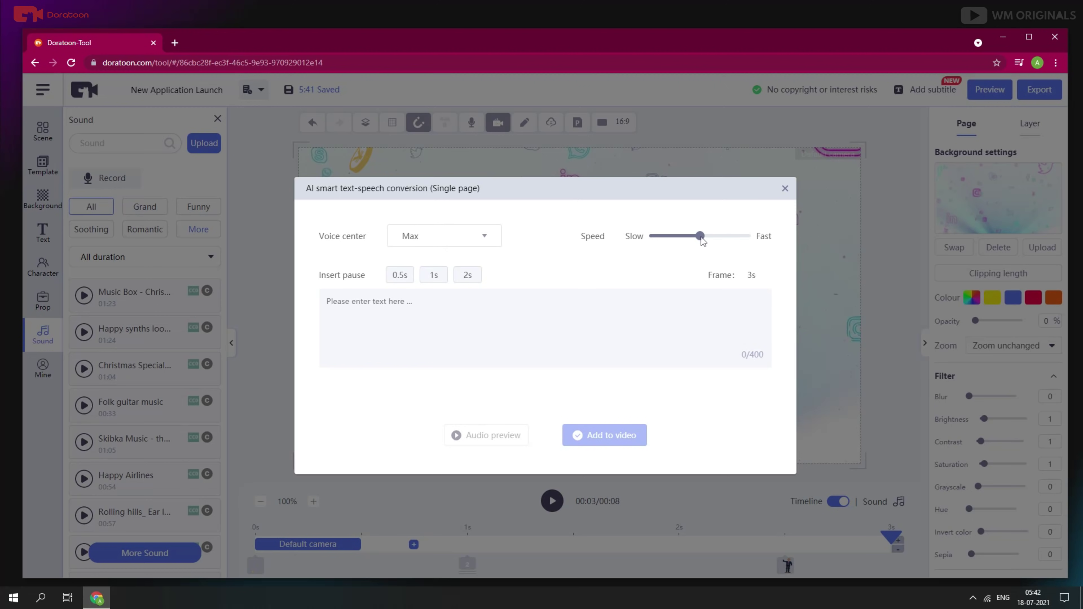
left_click_drag(701, 238, 712, 238)
Step: Enter the dubbing text "Hi, we are launching a new application this week."
left_click(552, 325)
type("Hi, we are lau")
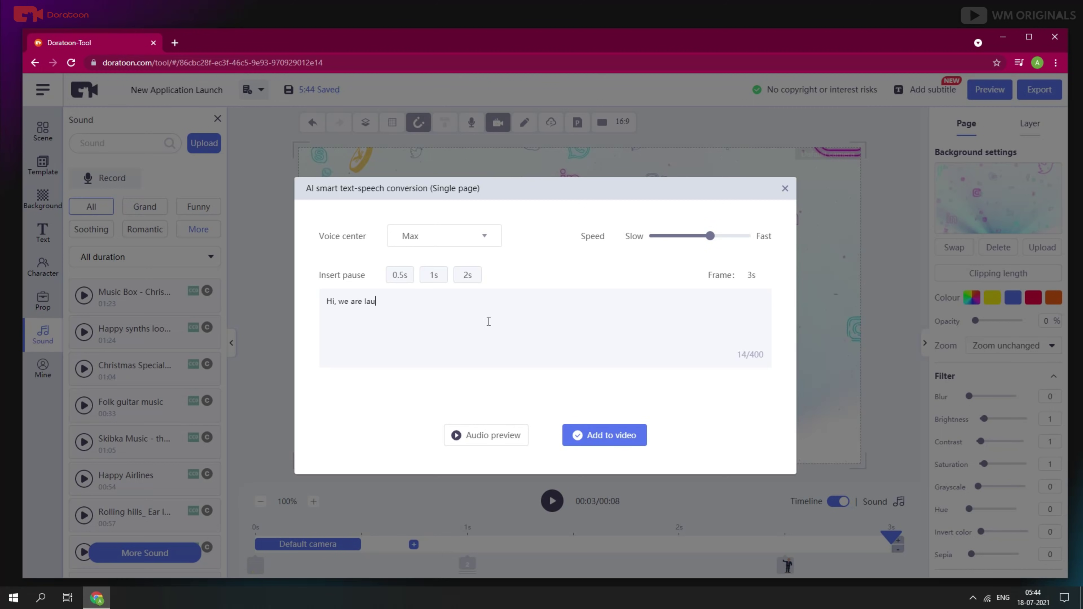
type("nching a new application thiis w")
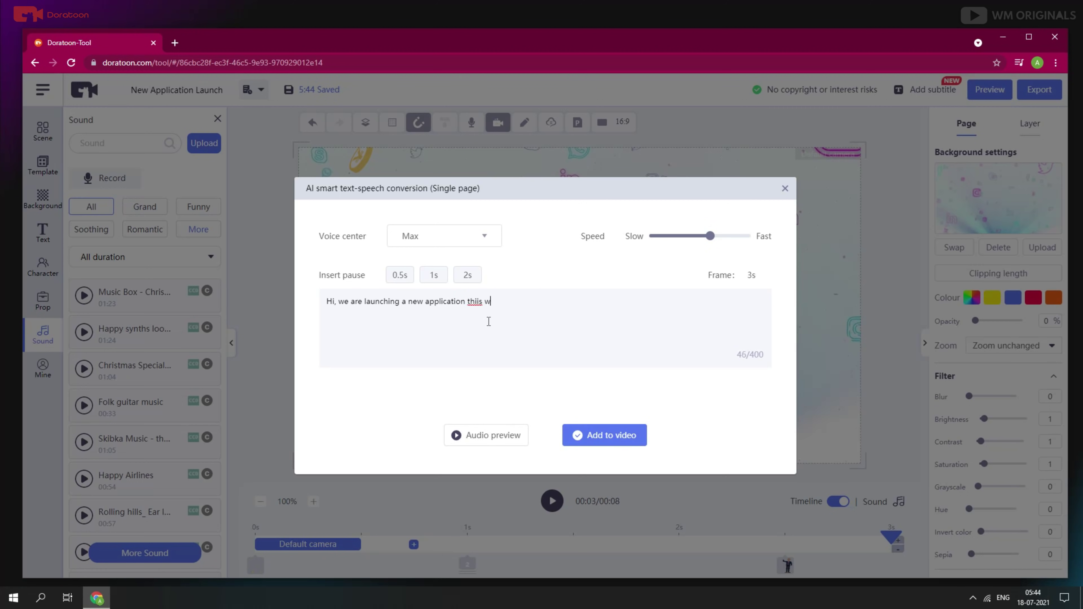
type("week.")
Step: Preview the dubbing together with the scene and return to the speech conversion settings
left_click(477, 440)
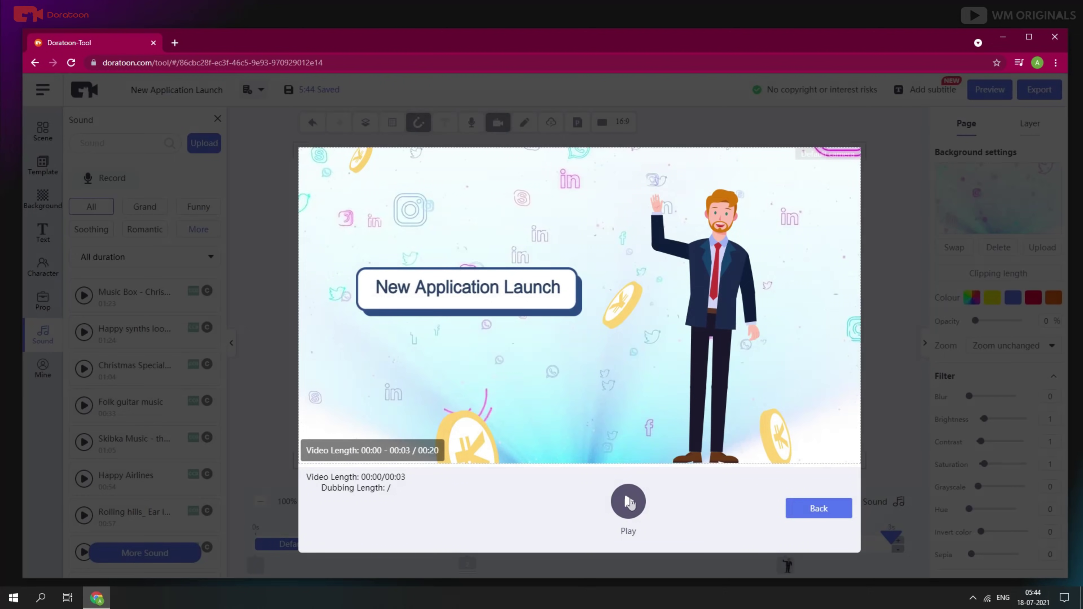
left_click(628, 502)
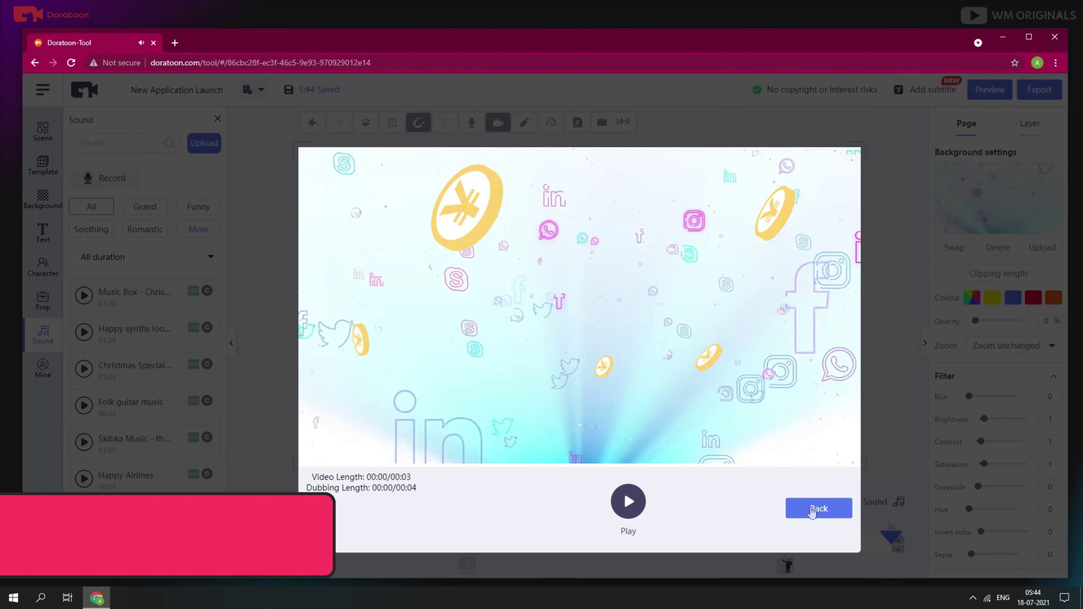
left_click(818, 509)
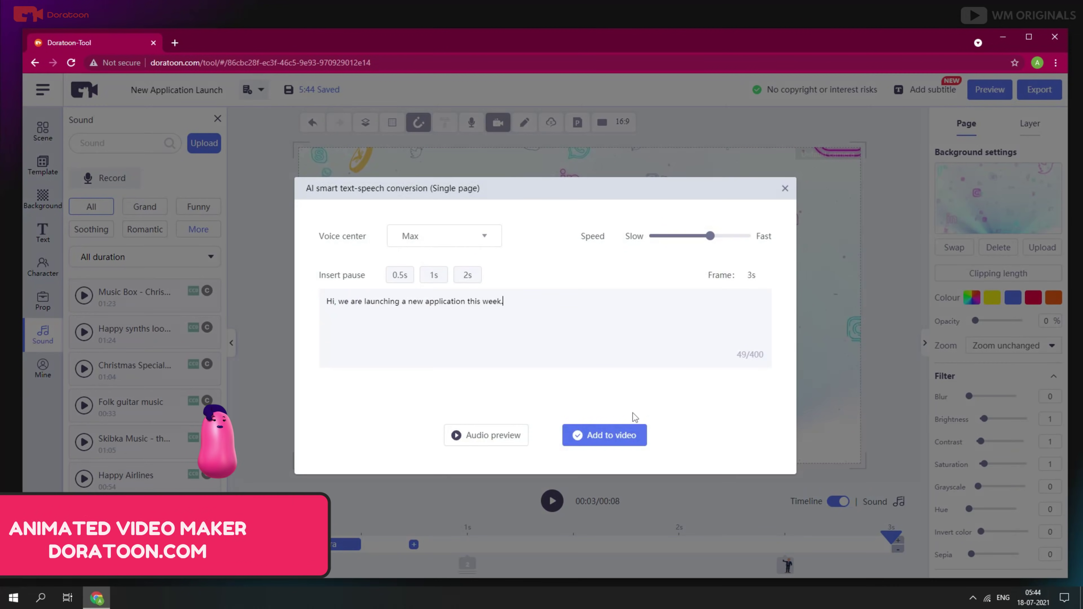
Step: Add the dubbing to the video under the record name "App Launch"
left_click(608, 427)
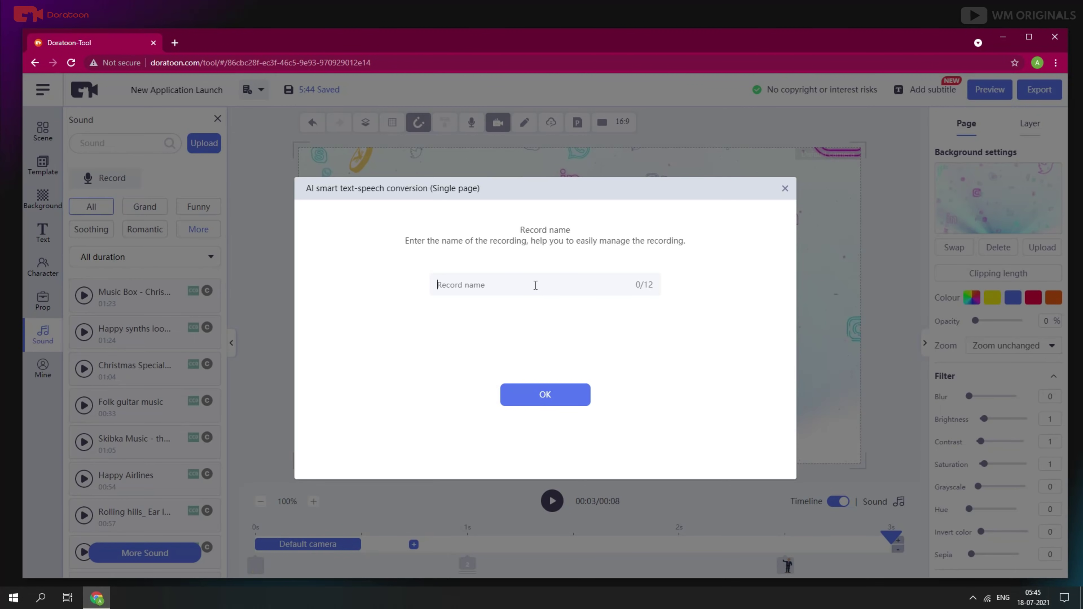
type("App Launch")
left_click(561, 390)
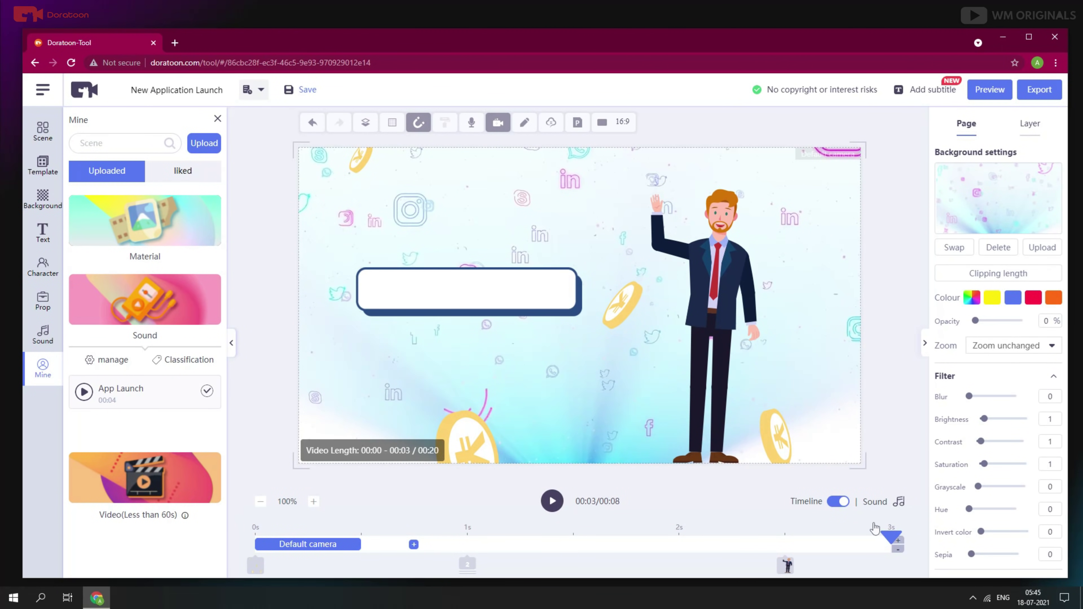
Step: Extend the scene by about 0.5 s and retime the lecturer to enter at about 0.5 s and exit at about 1 s
left_click(899, 541)
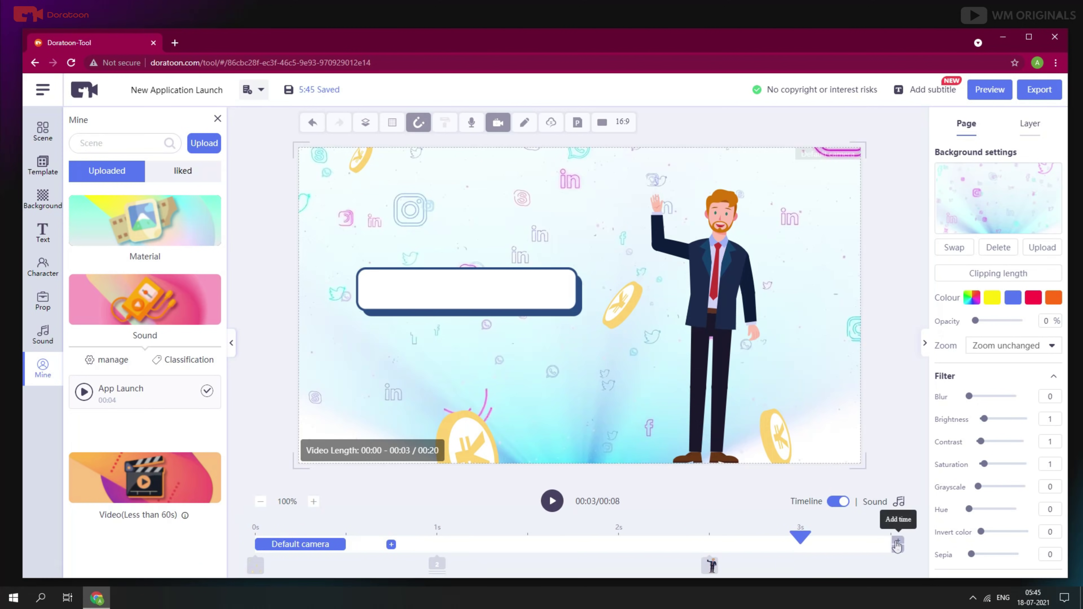
left_click(437, 566)
left_click(712, 570)
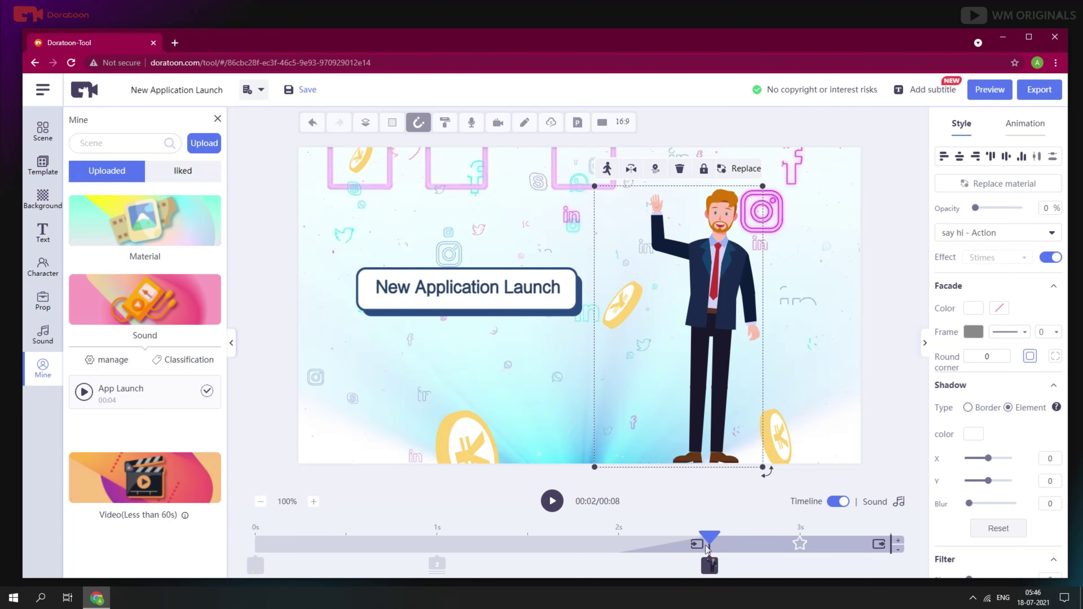
left_click_drag(712, 551, 346, 551)
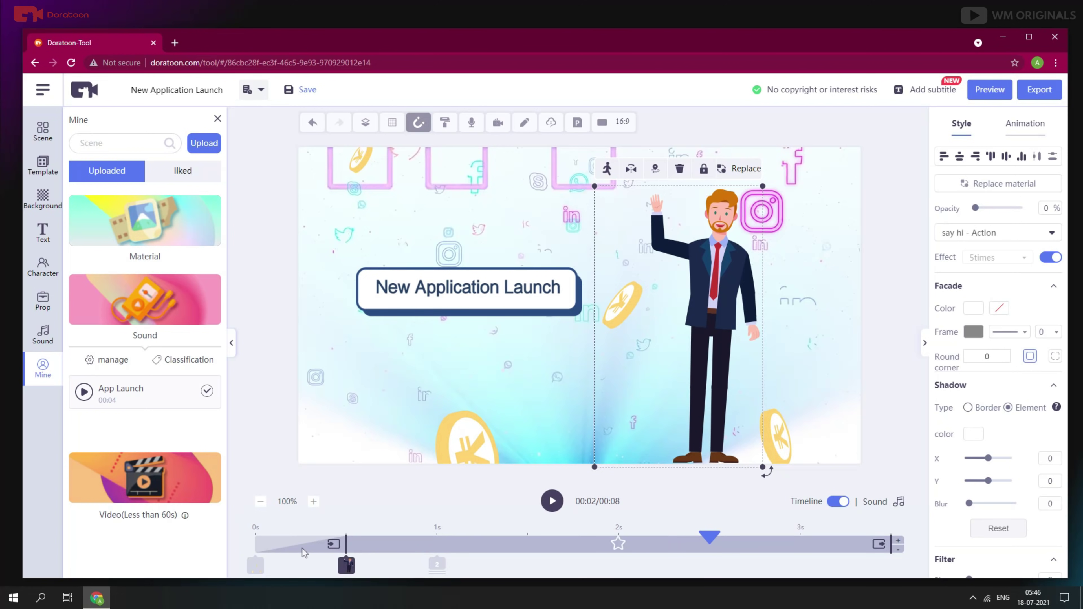
left_click_drag(892, 545, 437, 546)
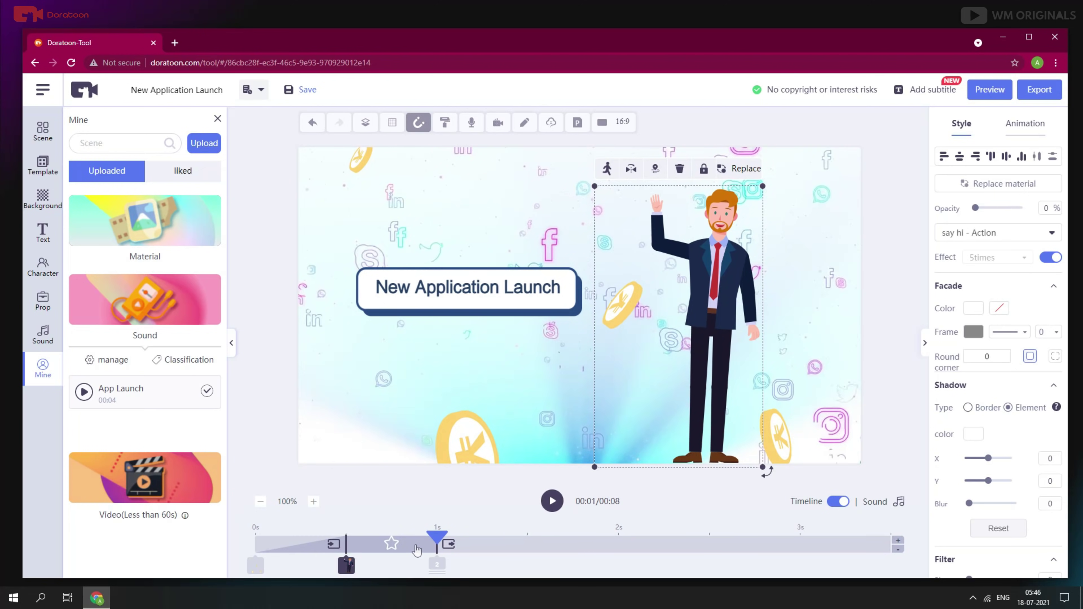
left_click(552, 502)
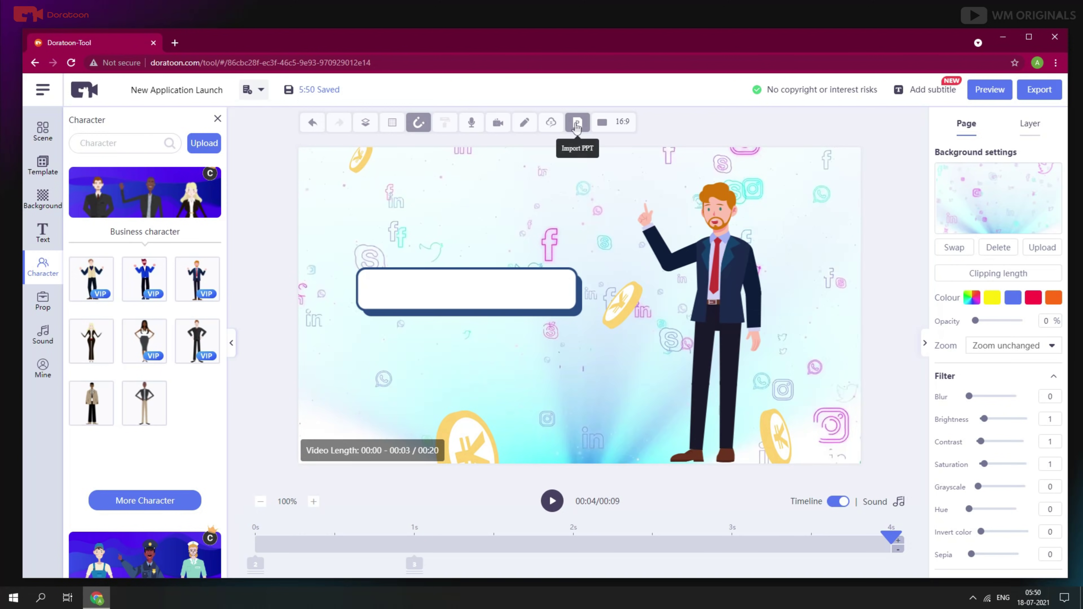
Step: Start a text cloud and replace its two sample entries with the words "Happy" and "World"
left_click(551, 123)
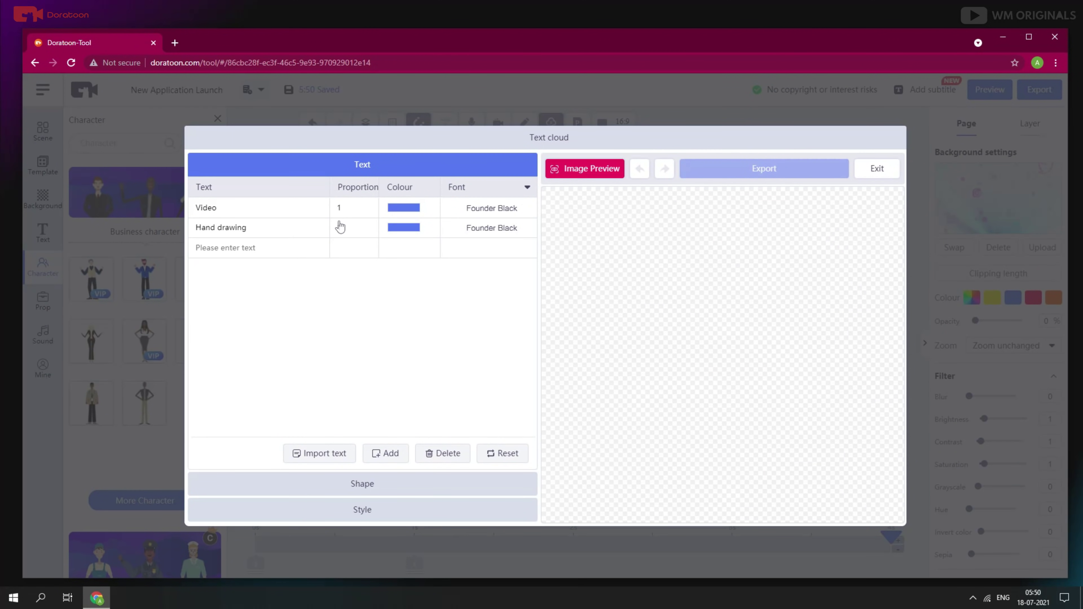
left_click(212, 211)
double_click(216, 212)
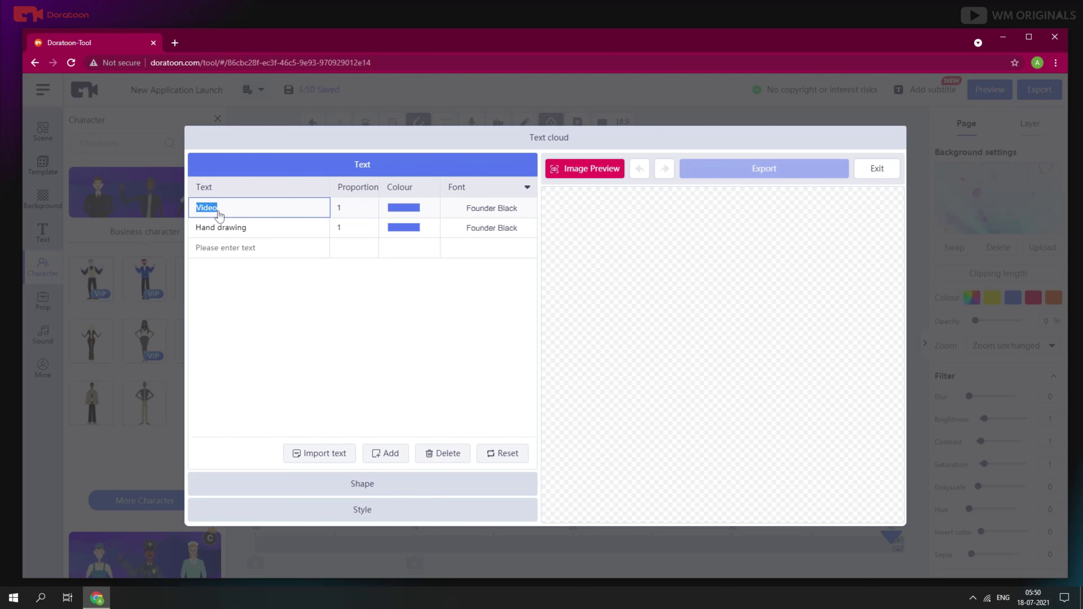
type("Happy")
key("Tab")
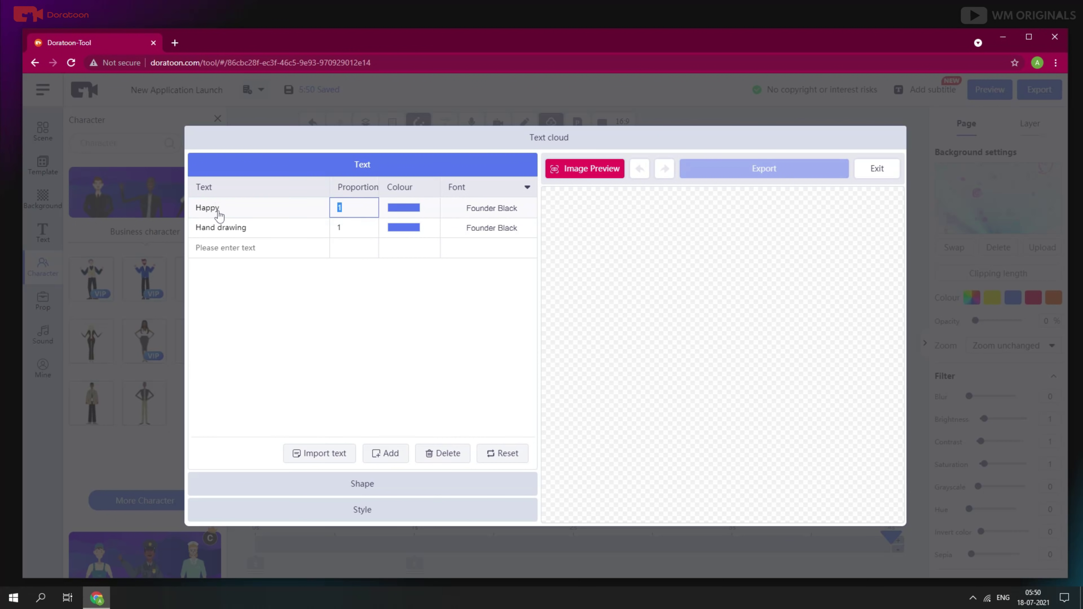
key("Tab")
key("Tab")
type("Wr")
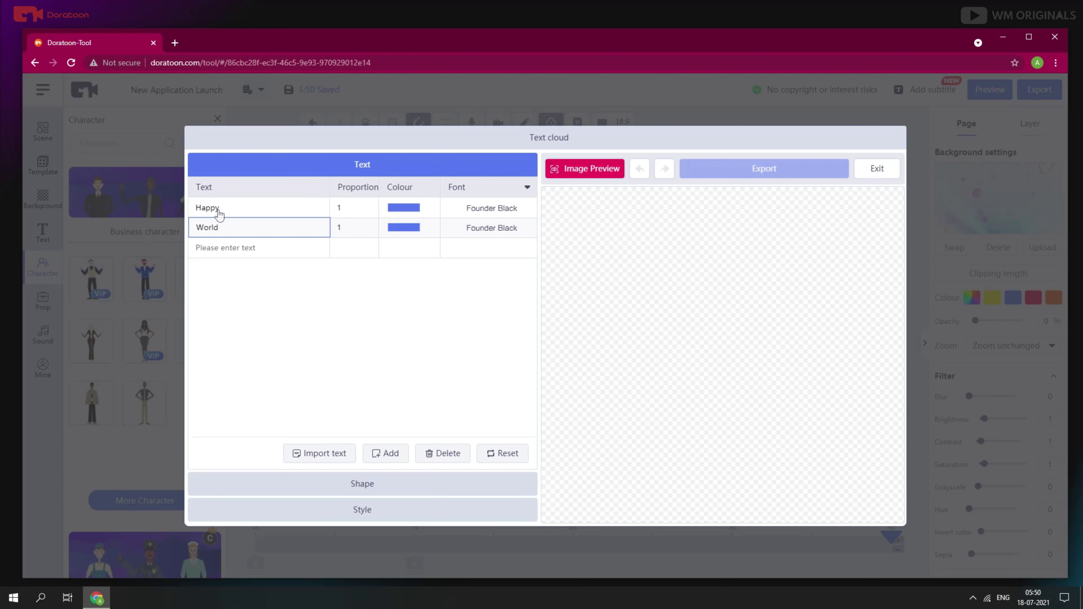
left_click(238, 248)
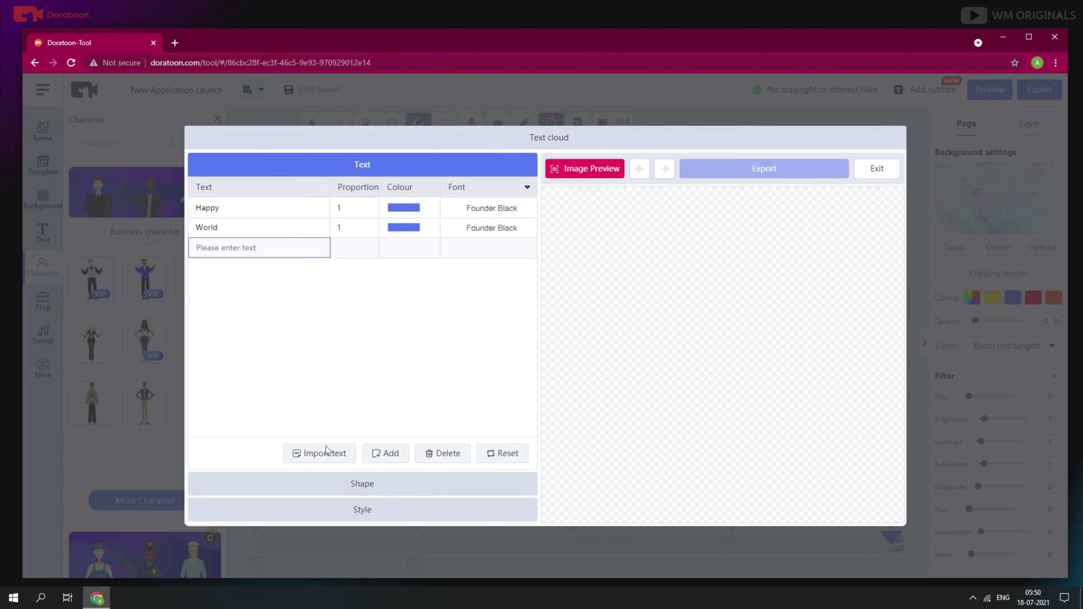
Step: Choose the green gift box as the text cloud's shape
left_click(358, 484)
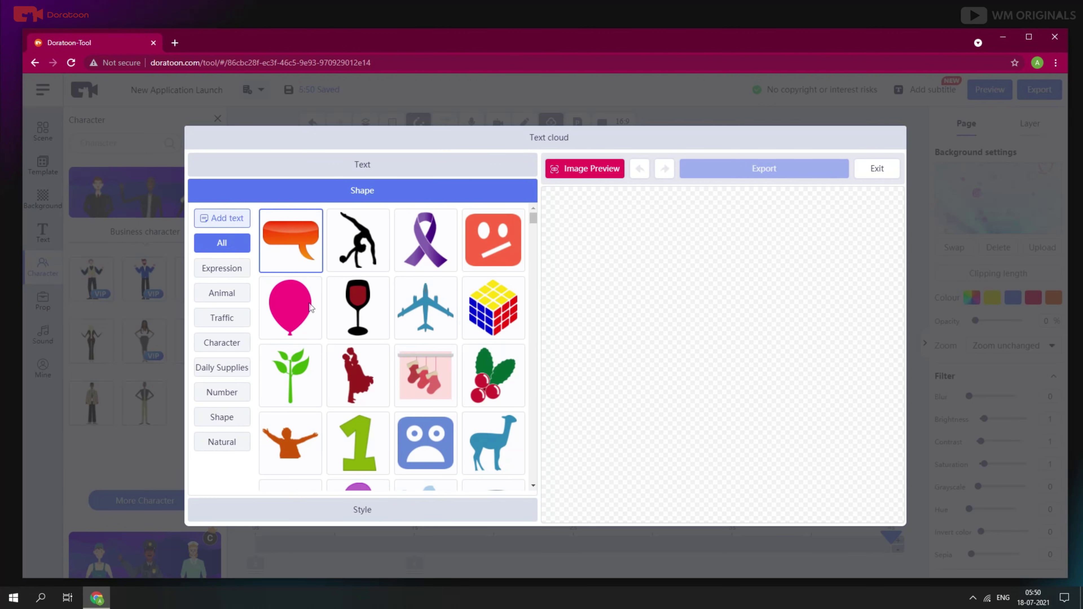
scroll(358, 363, "down", 15)
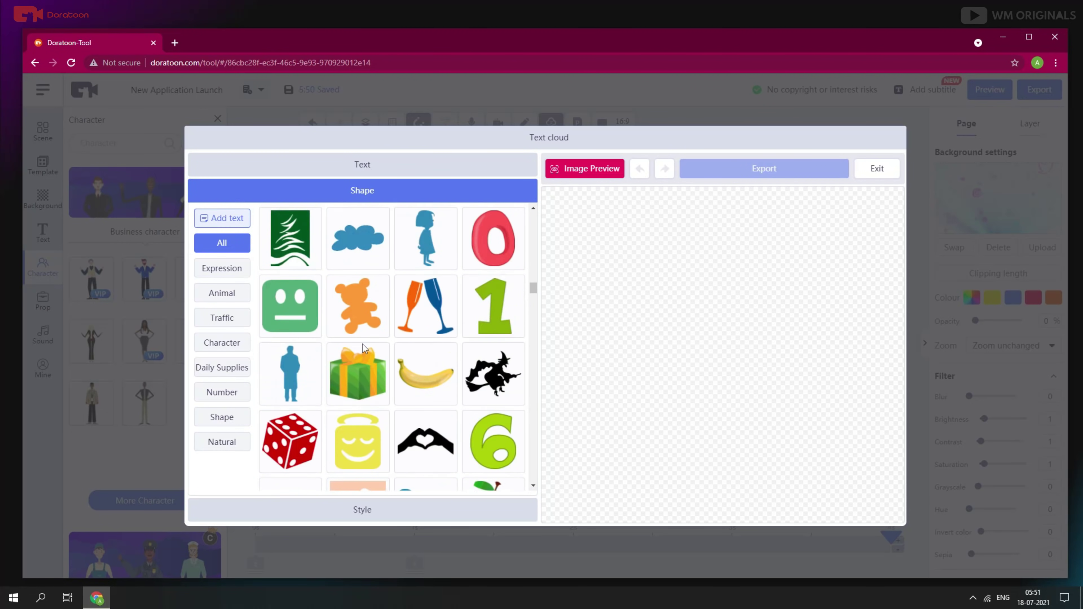
scroll(364, 348, "down", 2)
scroll(364, 348, "up", 3)
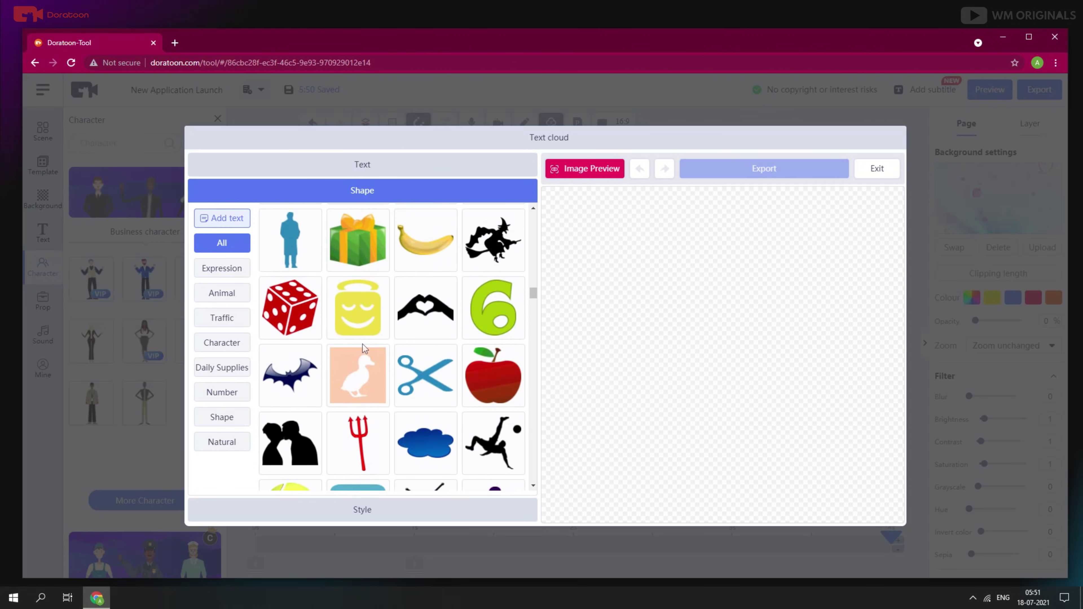
left_click(369, 254)
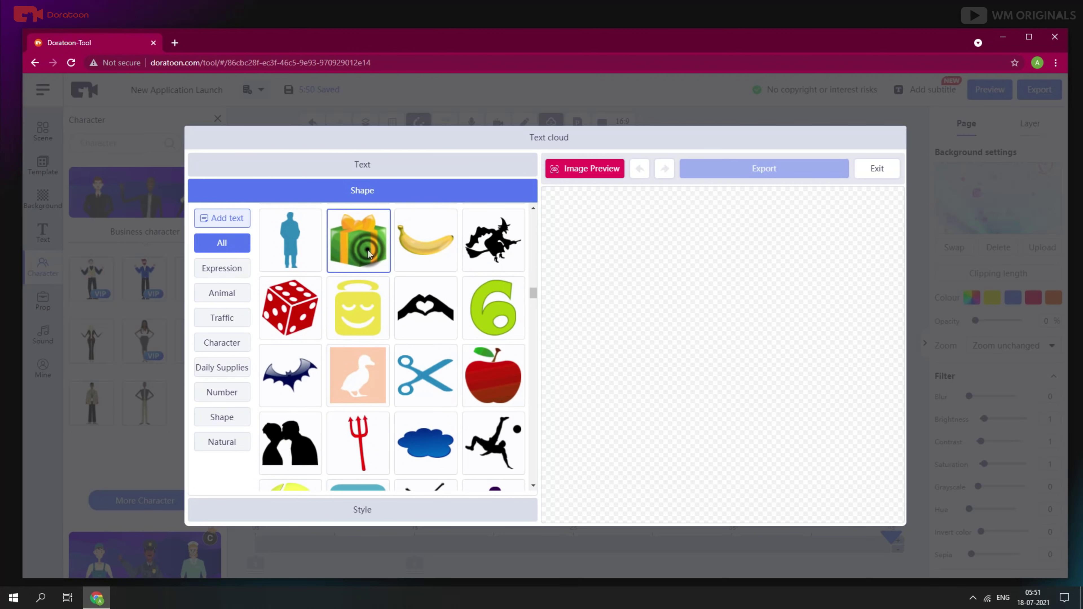
Step: Give the text cloud a transparent background color, generate its image and export it to the scene
left_click(338, 509)
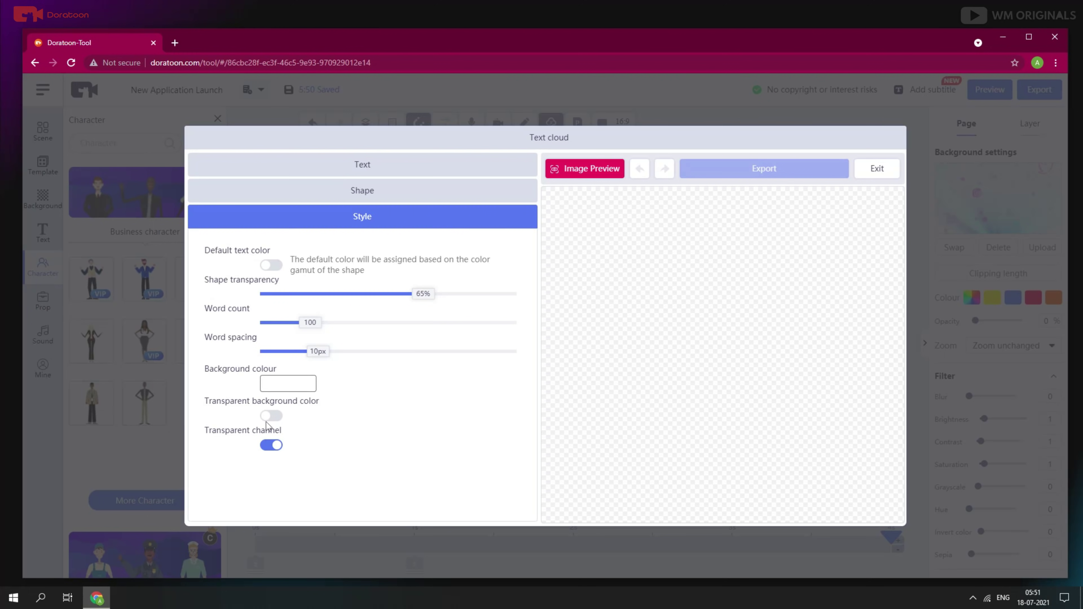
left_click(272, 446)
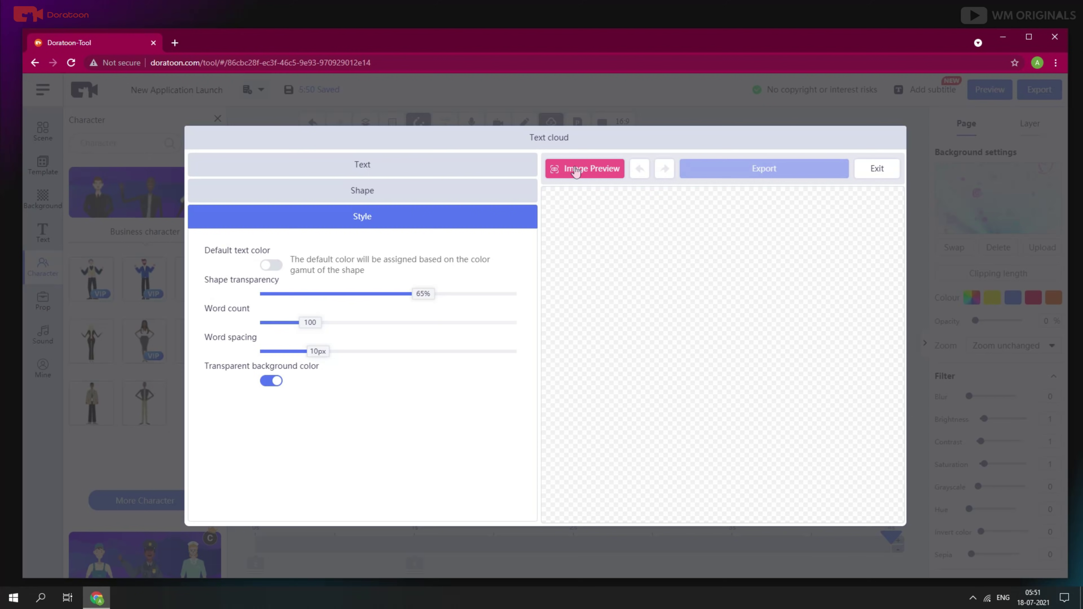
left_click(576, 168)
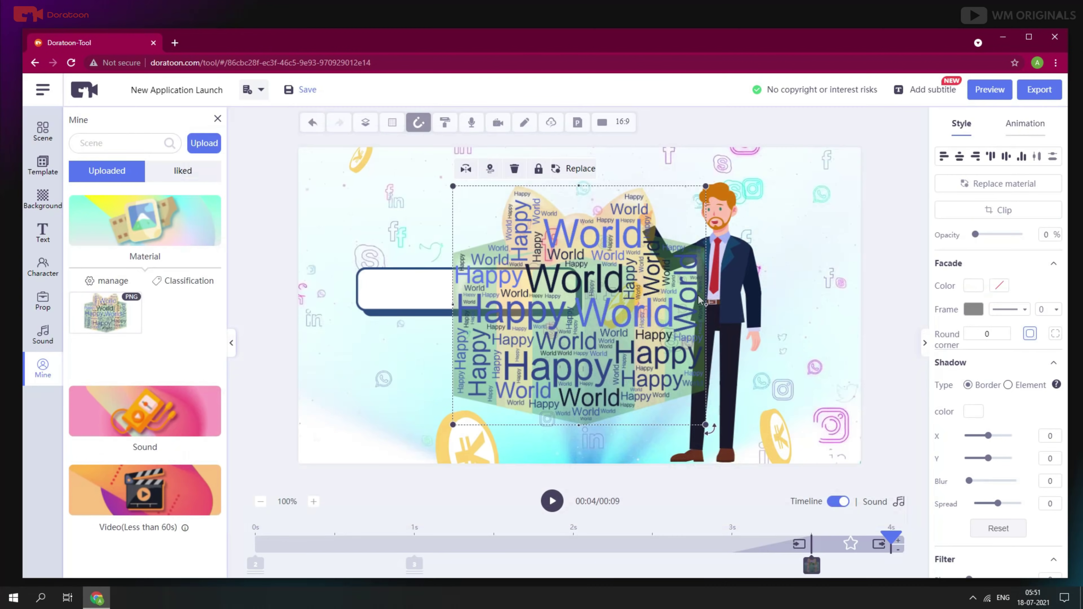
Step: Shrink the text cloud, place it above the title box and give it the Daub entry animation
left_click_drag(453, 186, 427, 198)
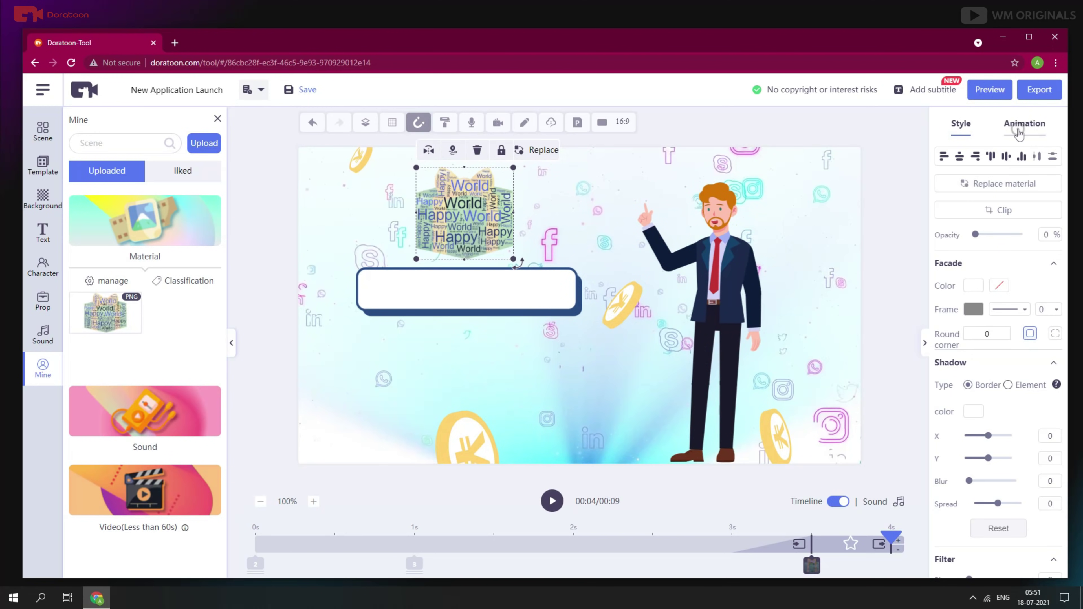
left_click(1022, 125)
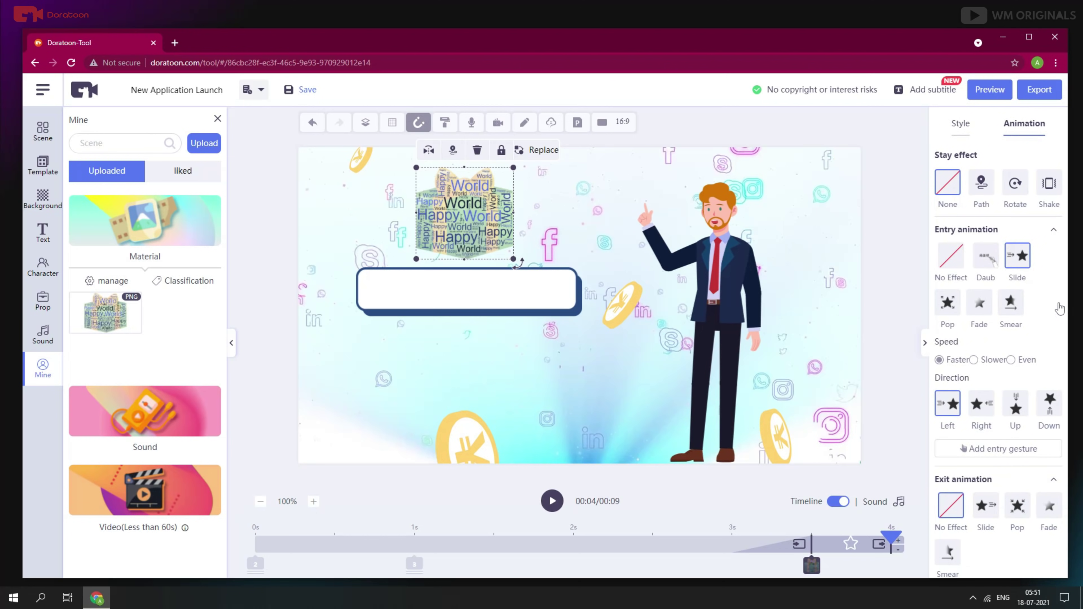
left_click(986, 256)
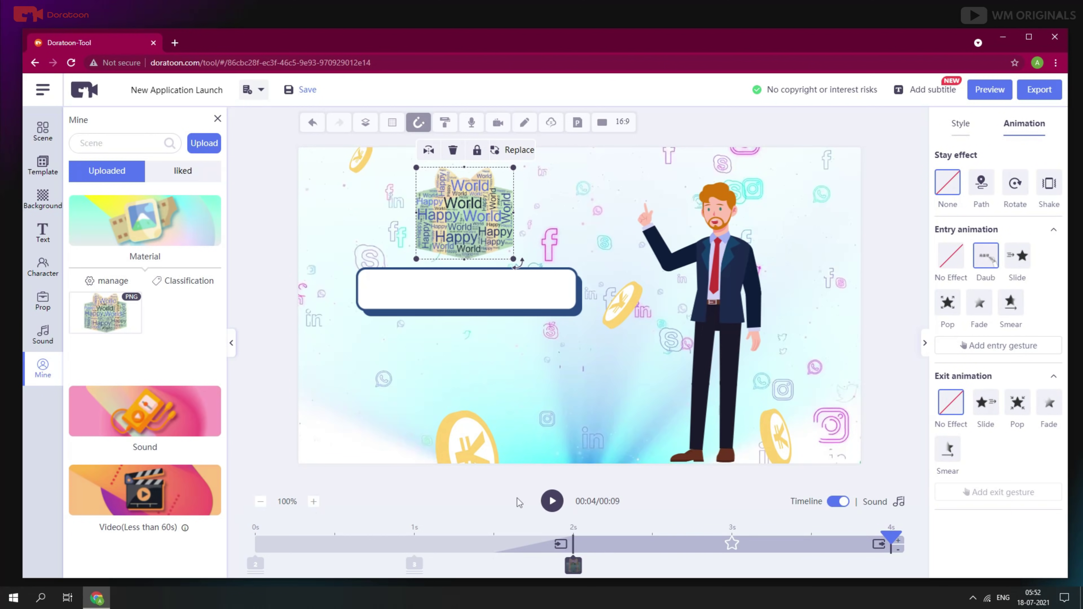
Step: Play back the first scene, and open the second scene with its speech bubble text selected
left_click(553, 502)
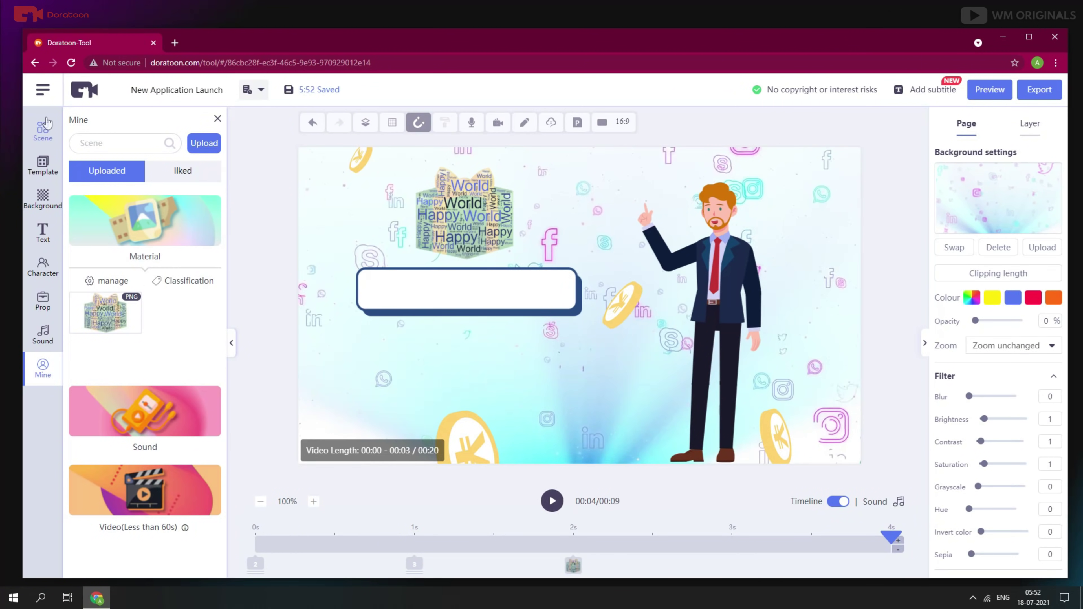
left_click(43, 128)
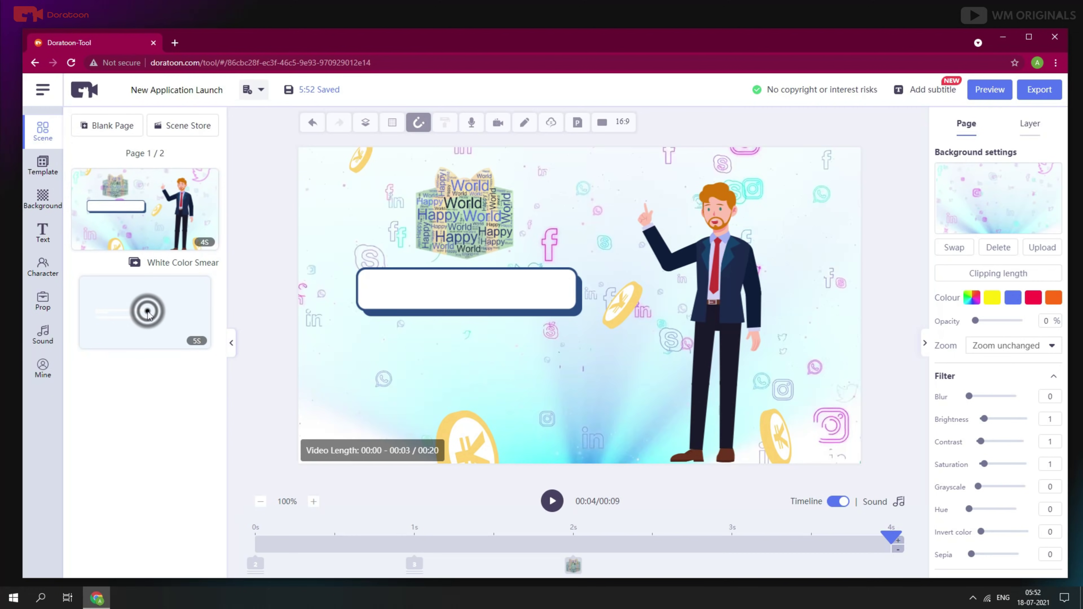
left_click(180, 324)
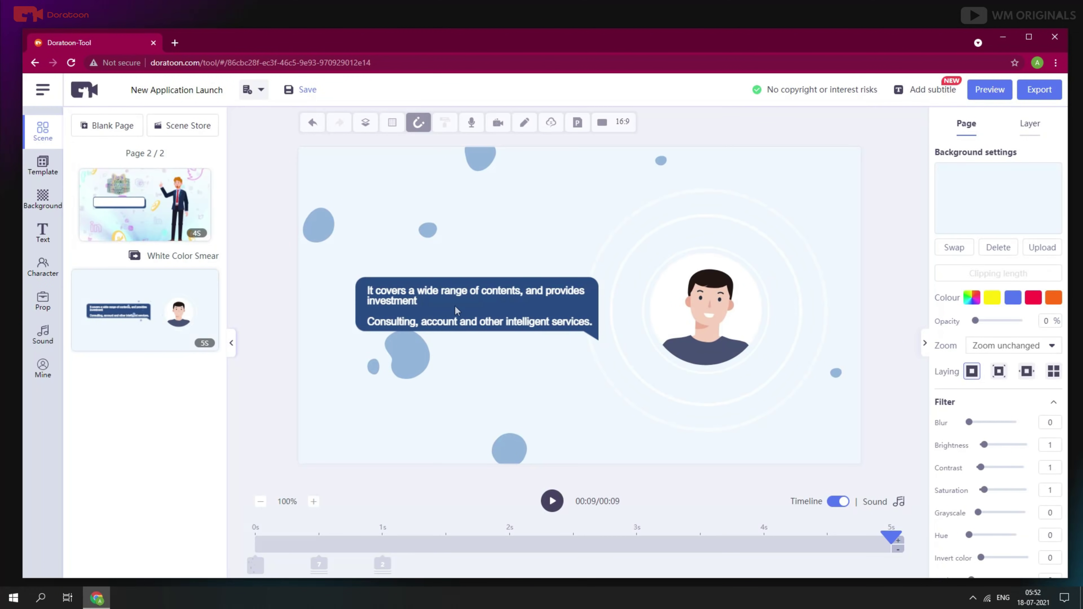
left_click(484, 305)
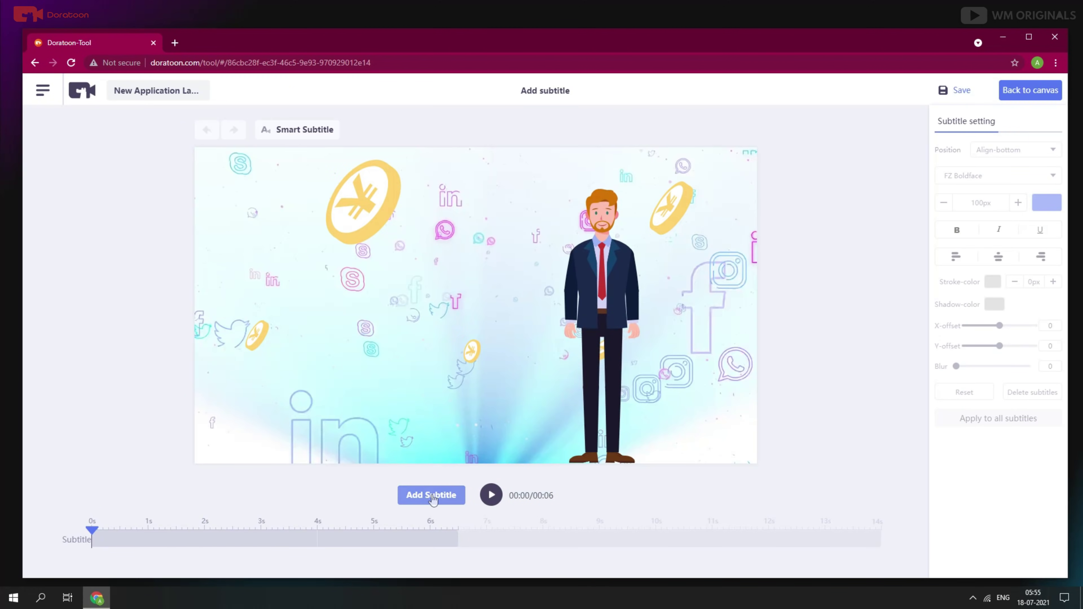
Step: Add a subtitle and run Smart Subtitle speech recognition, agreeing to wipe the existing subtitles
left_click(431, 496)
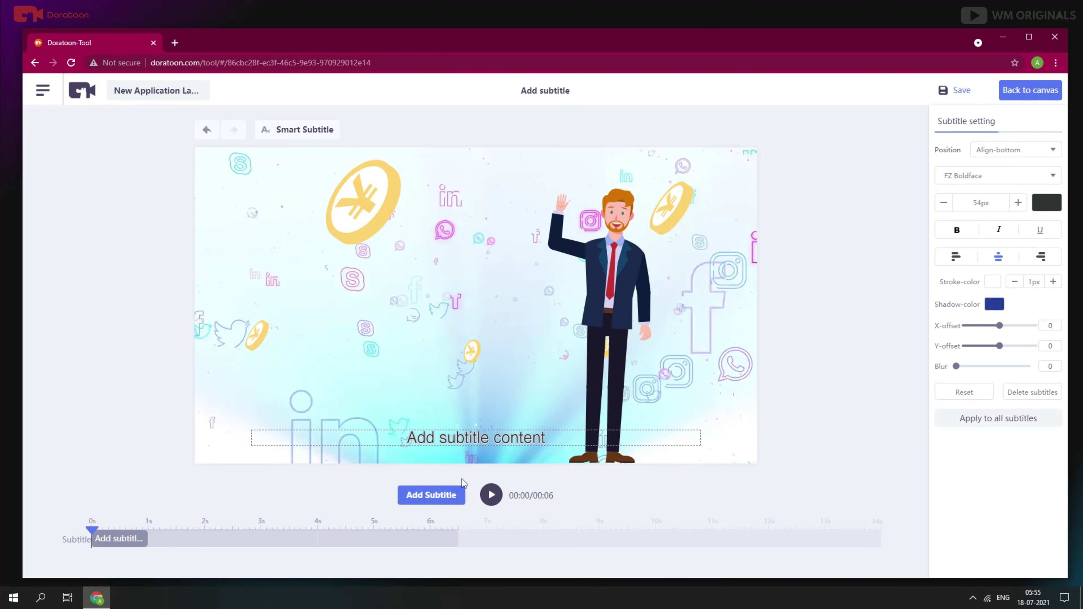
left_click(304, 135)
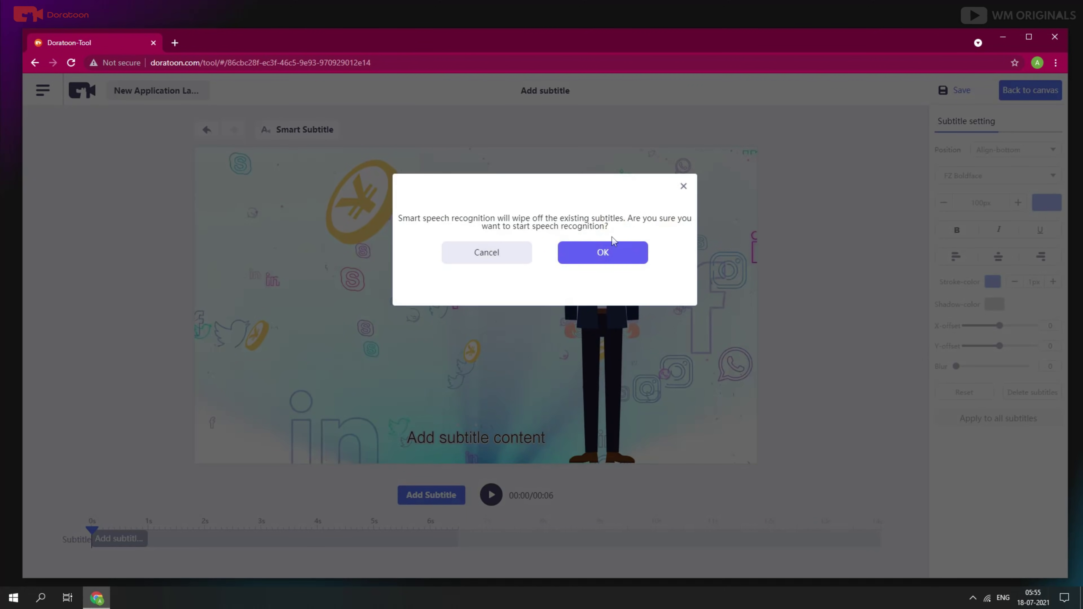
left_click(613, 244)
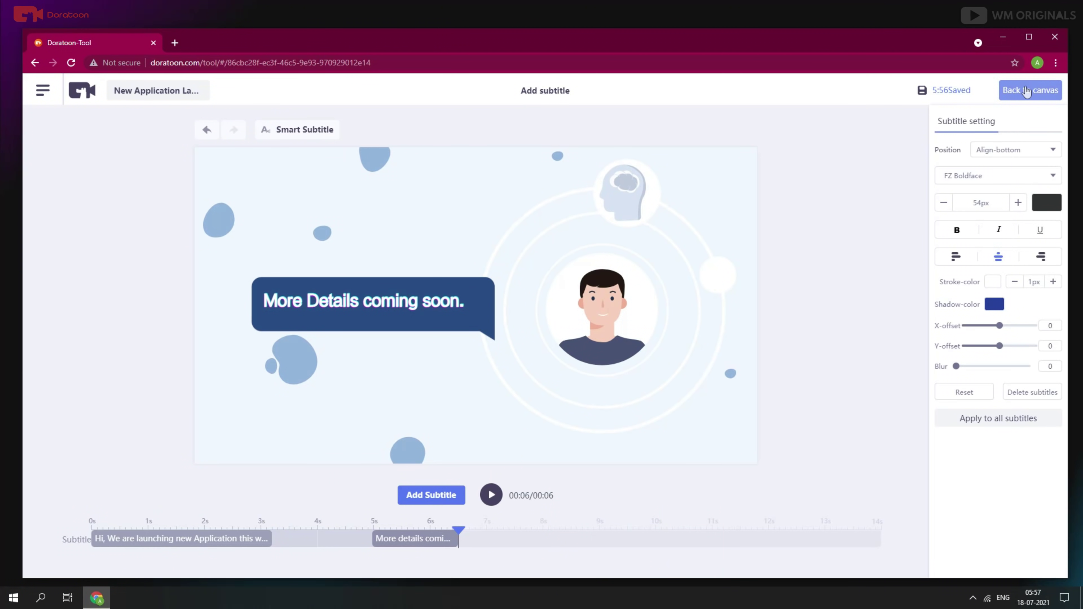
Step: Save the subtitled project and preview the whole video from the canvas
left_click(922, 90)
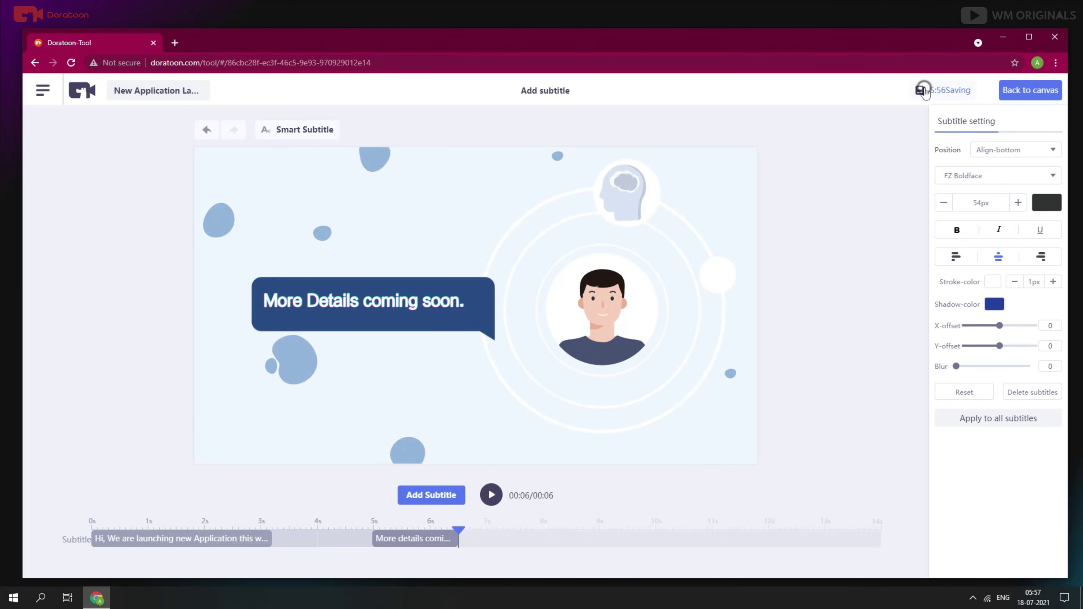
left_click(1030, 90)
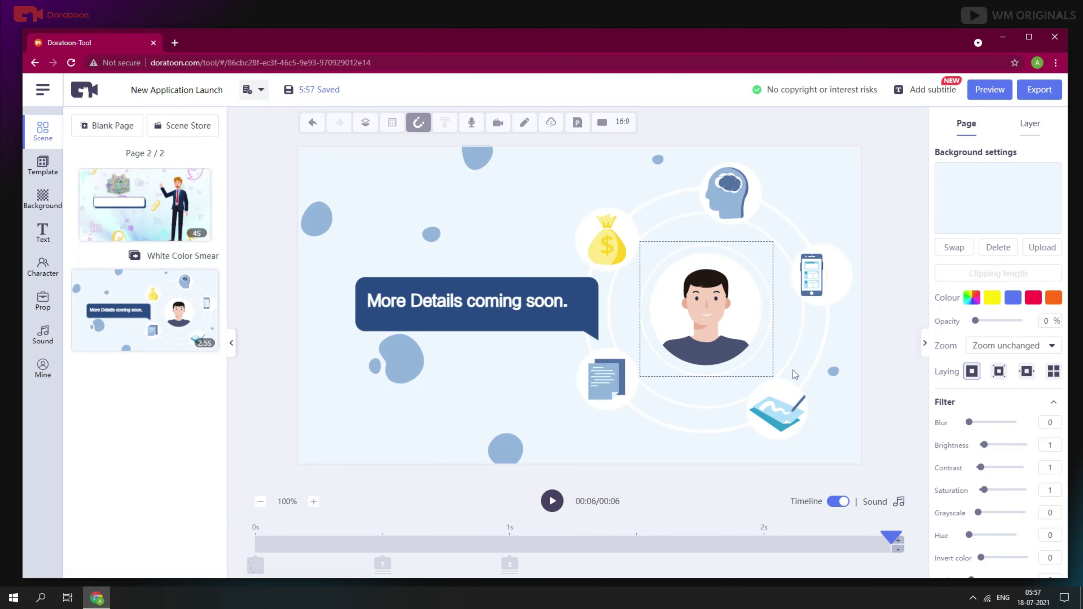
left_click(989, 90)
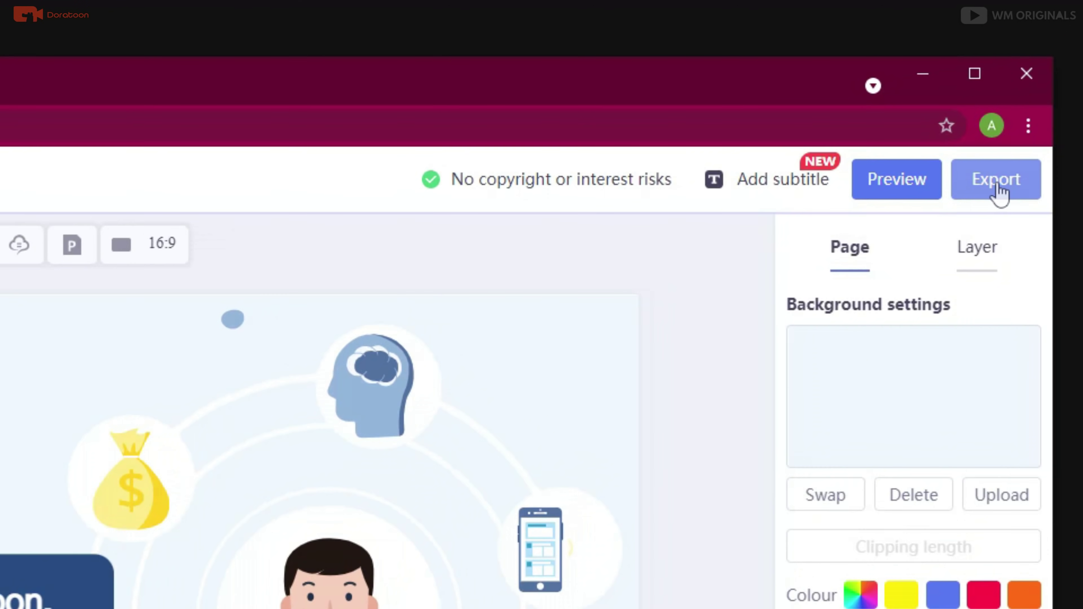
Step: Start the export, choose the second thumbnail as cover and enable it as the cover for the local MP4 video
left_click(996, 183)
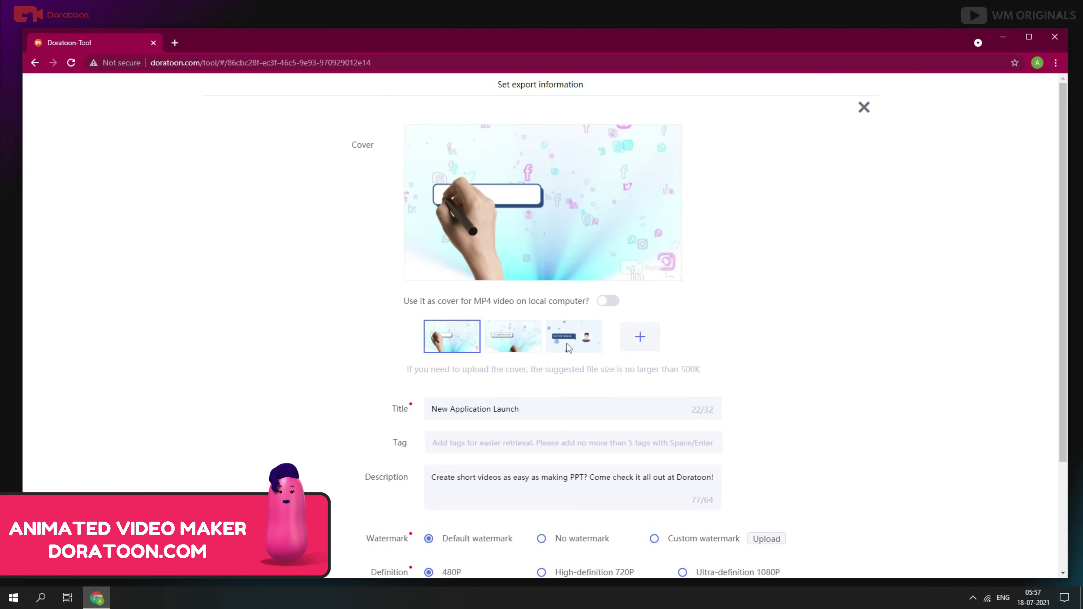
left_click(503, 339)
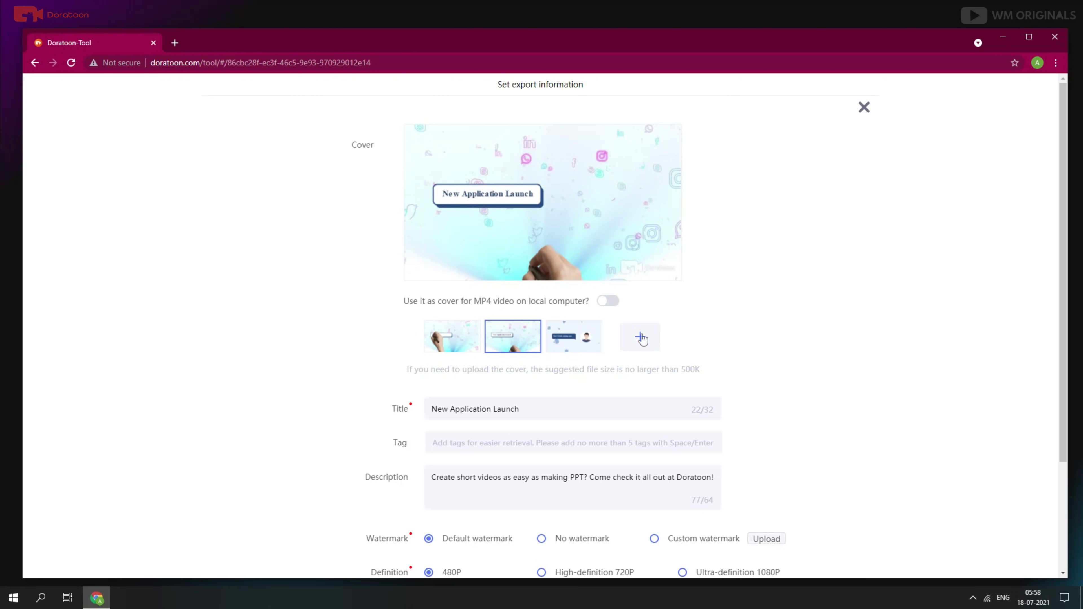
left_click(614, 303)
Step: Switch the export's watermark option to Custom watermark and upload a watermark image
scroll(512, 444, "down", 1)
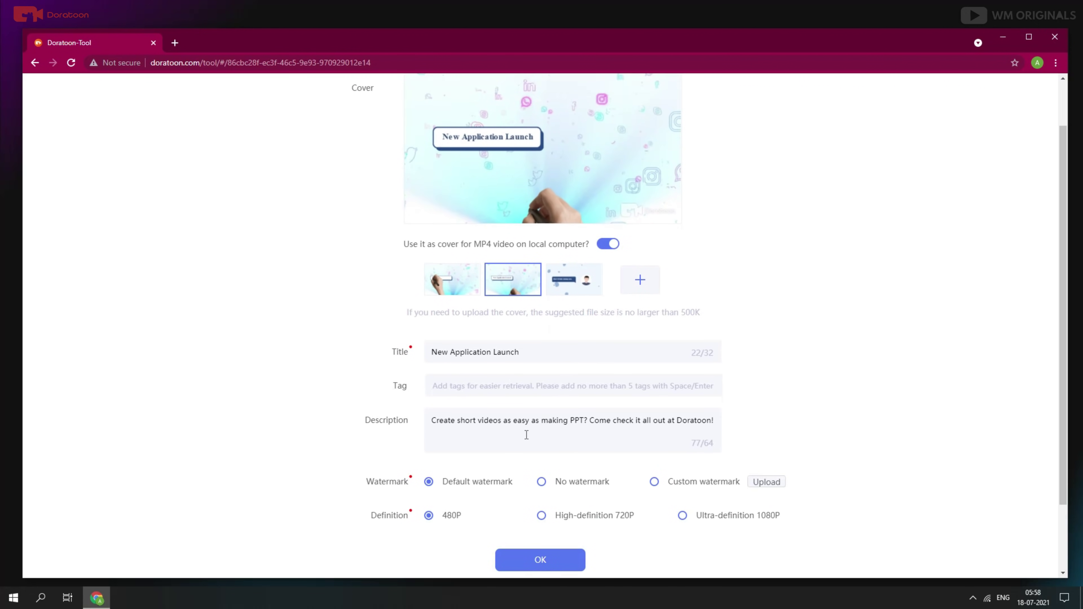
scroll(488, 440, "down", 1)
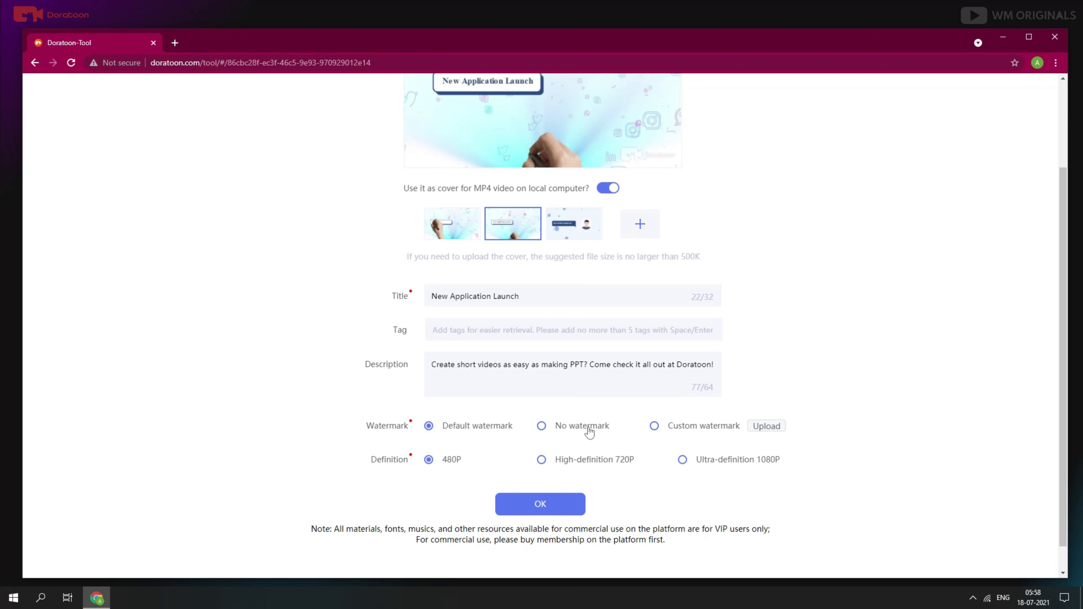
left_click(556, 430)
left_click(657, 426)
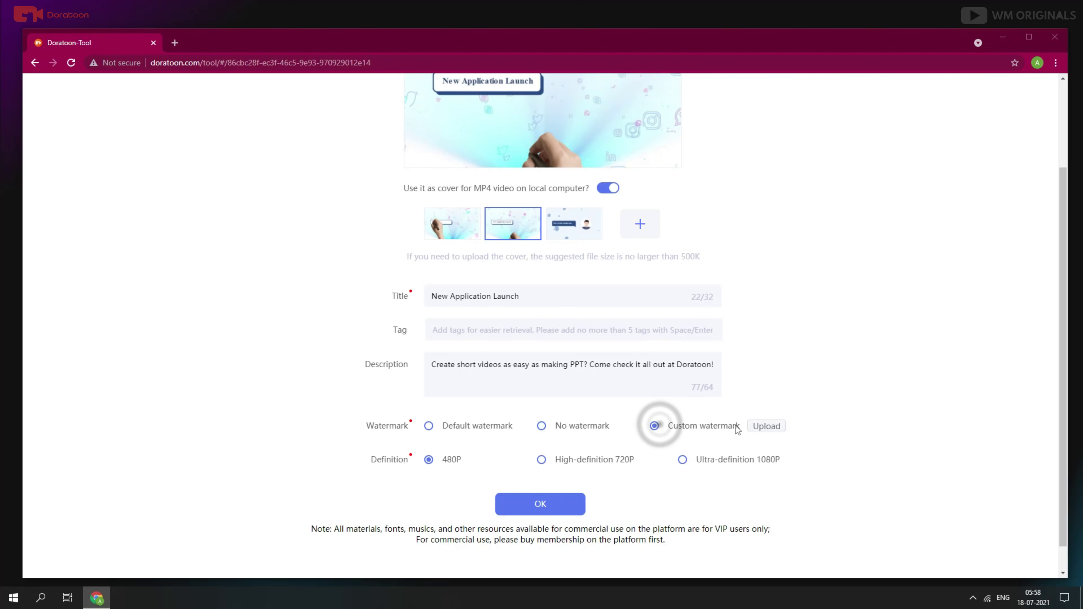
left_click(766, 426)
left_click(791, 321)
key("Escape")
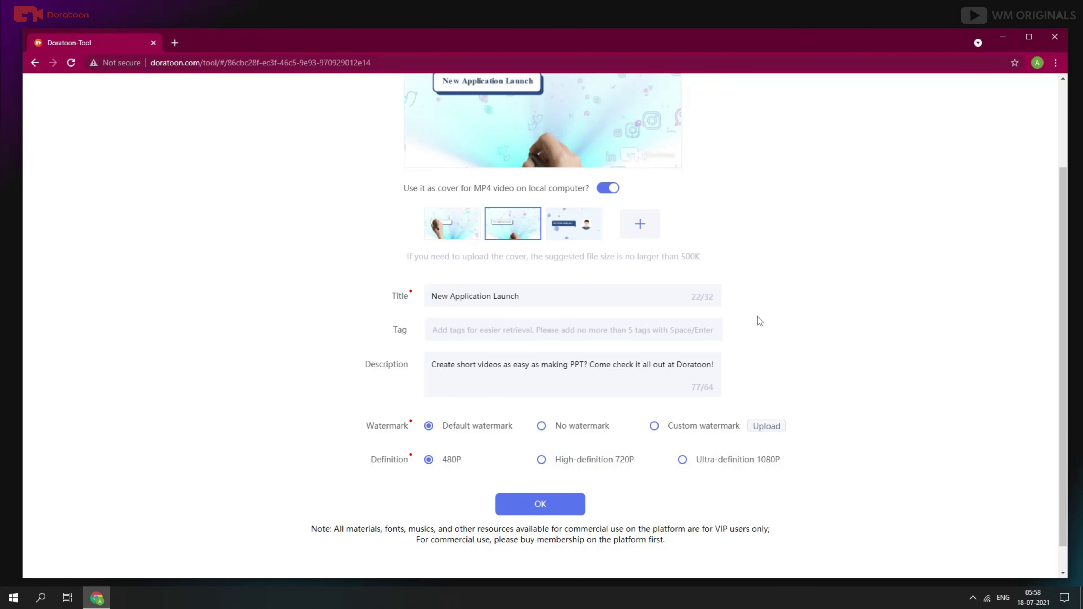
Step: Move the custom watermark to the lower-left corner of the cover and export the video in Ultra-definition 1080P
scroll(729, 333, "up", 1)
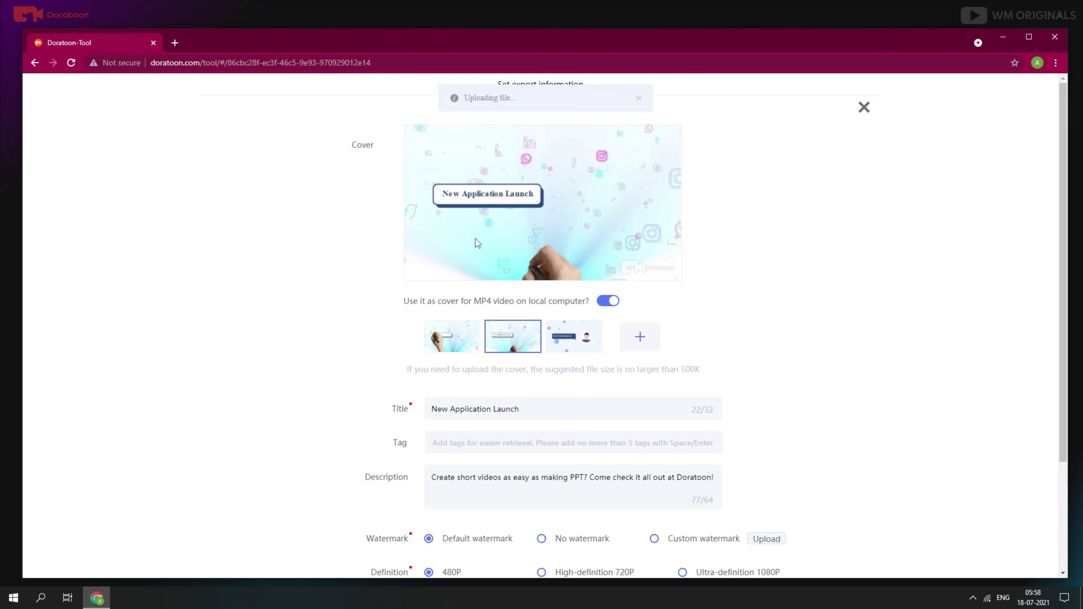
left_click_drag(641, 266, 426, 269)
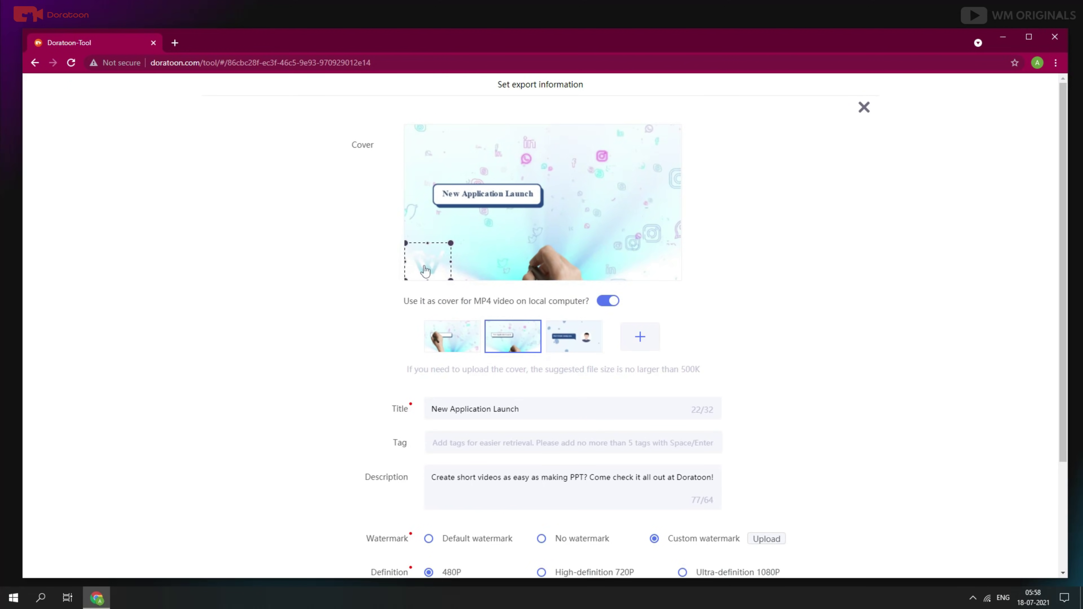
left_click(755, 285)
scroll(763, 346, "down", 3)
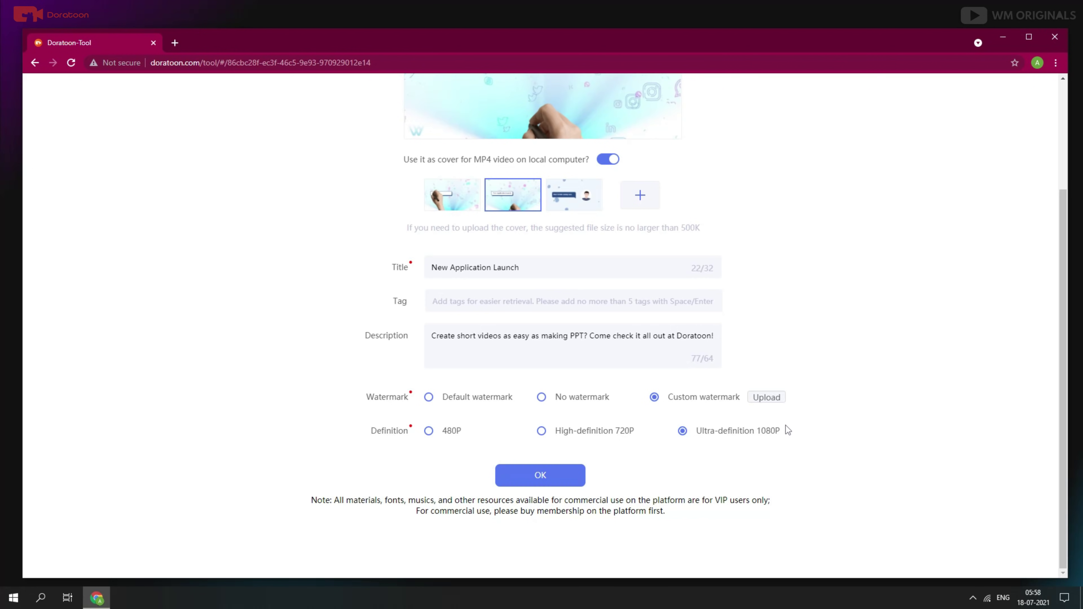
left_click(583, 471)
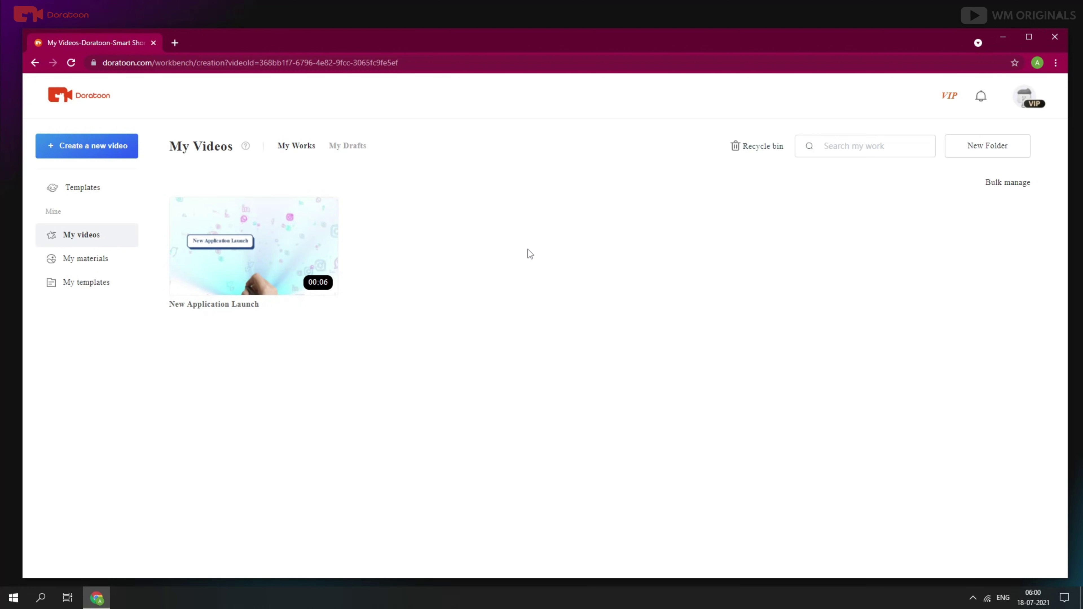
Step: Copy the share link of the exported New Application Launch video and close the share dialog
mouse_move(205, 230)
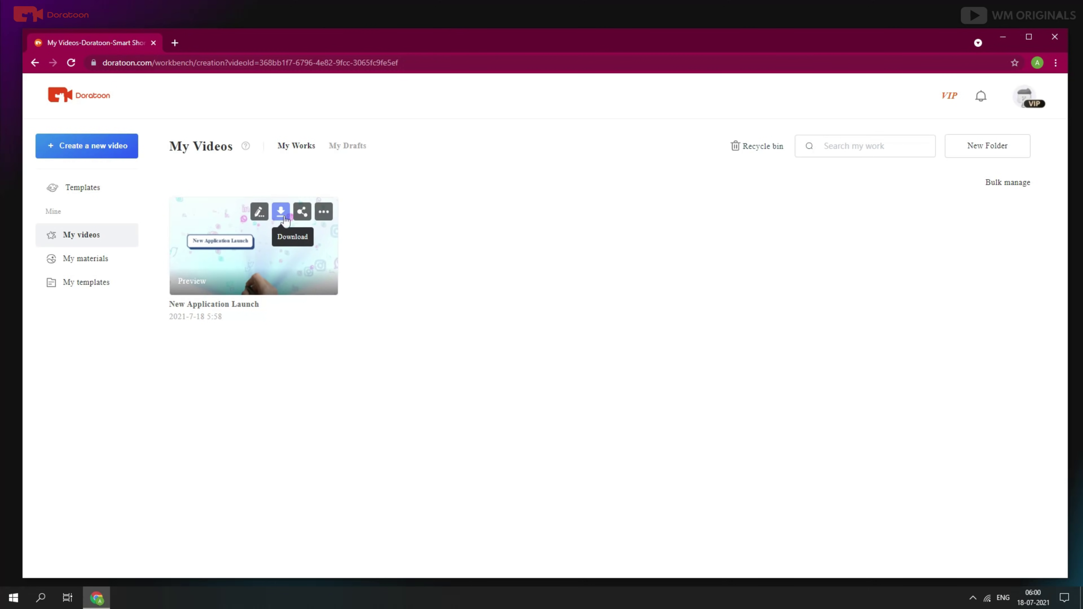
left_click(303, 214)
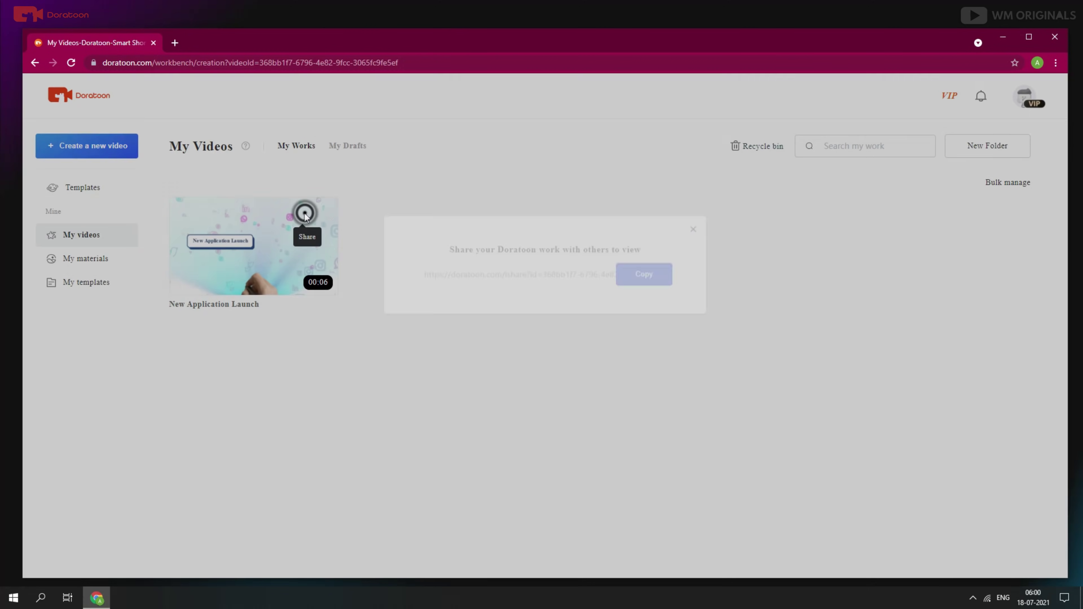
left_click(648, 294)
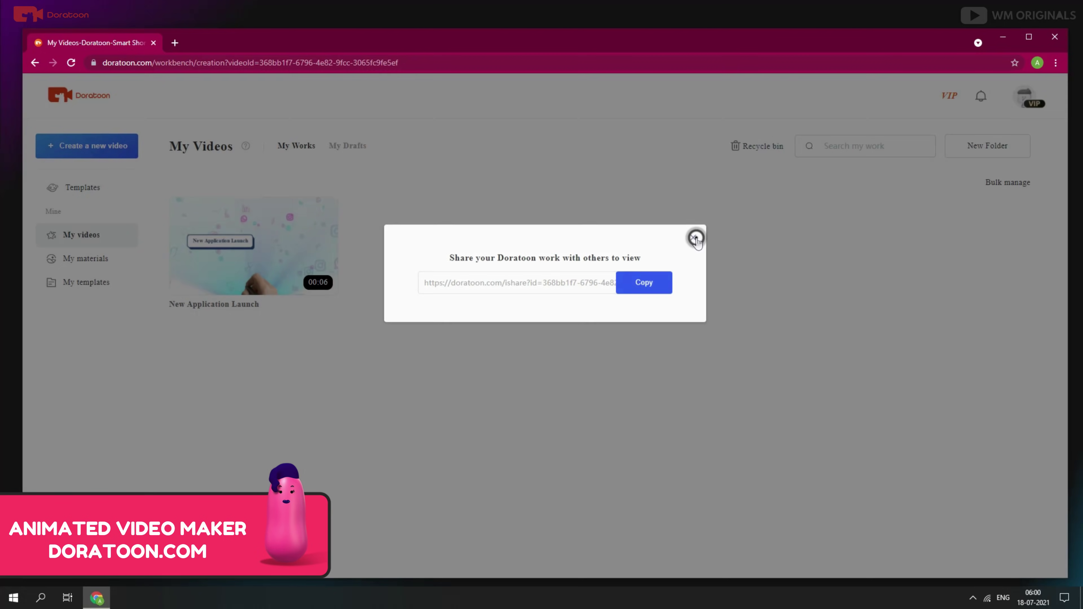
left_click(693, 238)
Step: Download the New Application Launch video and play the MP4 file in the media player, closing the player when it ends
mouse_move(283, 228)
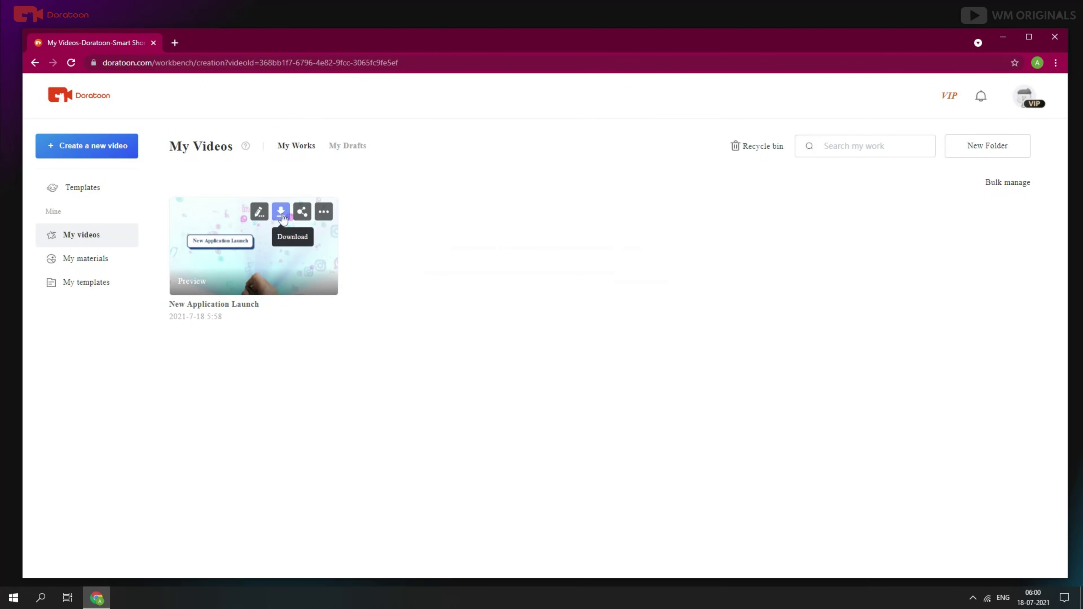
left_click(281, 214)
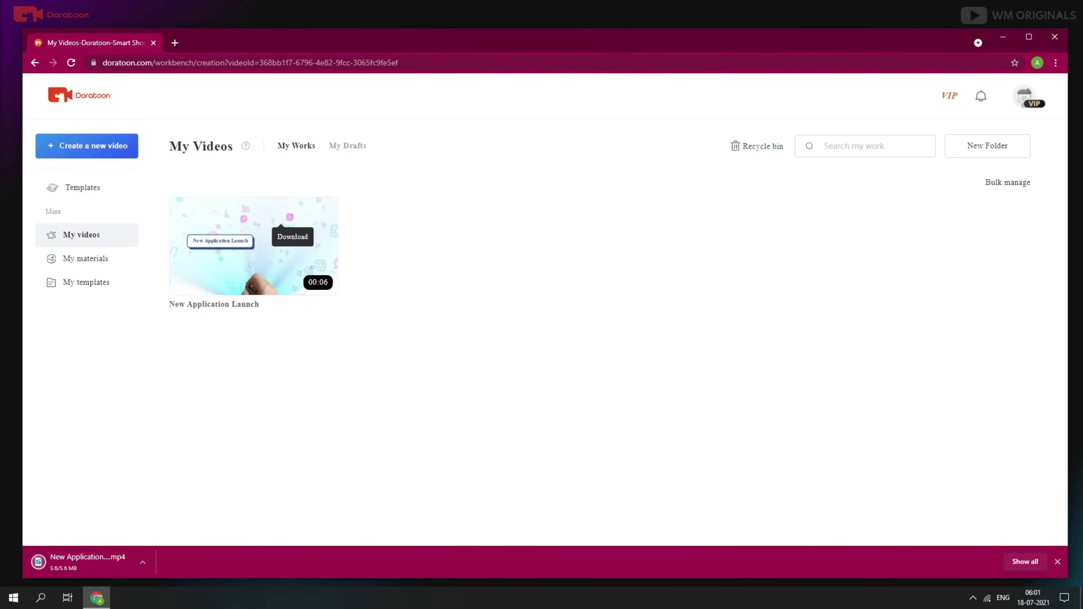
left_click(58, 562)
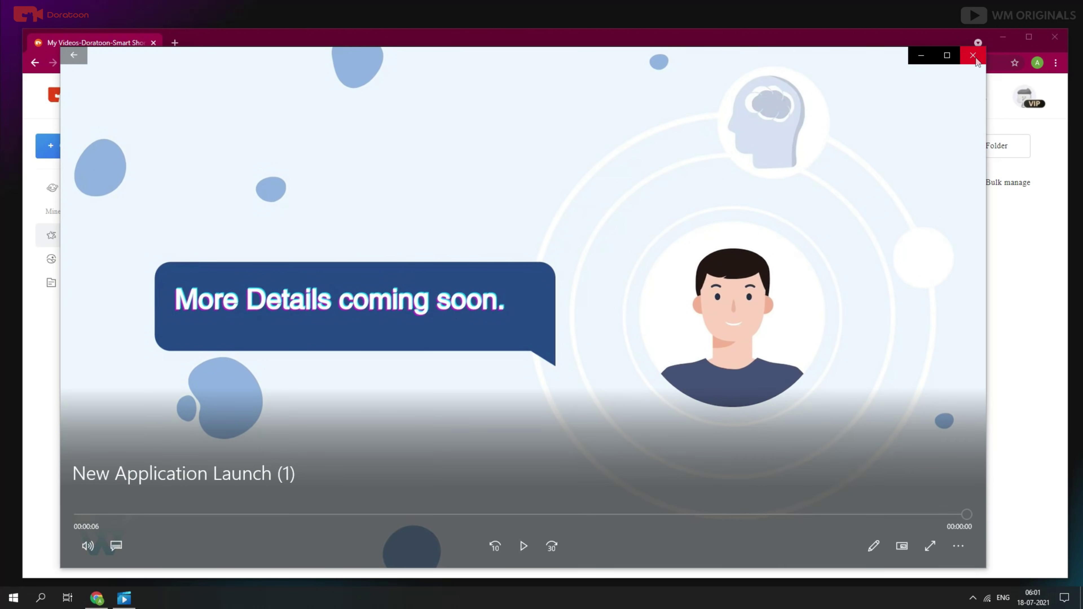
left_click(973, 55)
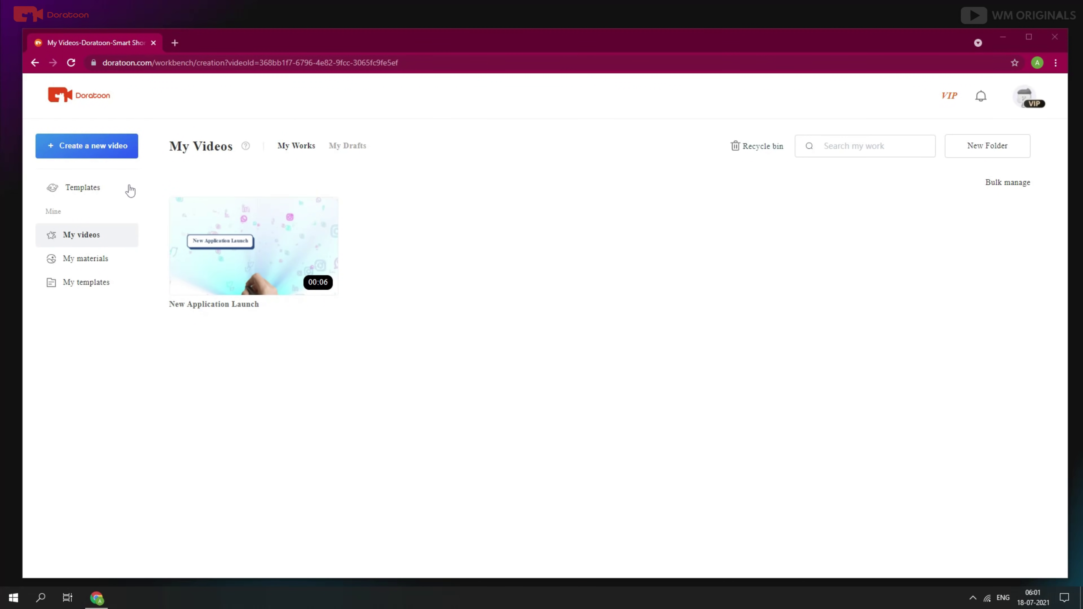
Step: Claim the 2-month Pro+ free trial from the Doratoon home page and proceed to create a video
left_click(79, 104)
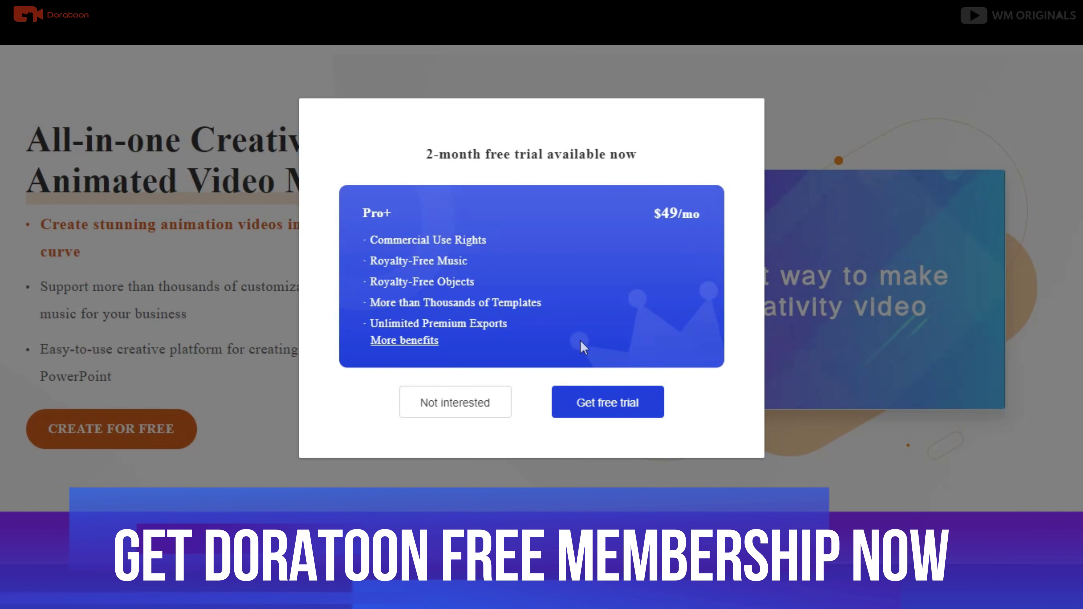
left_click(625, 404)
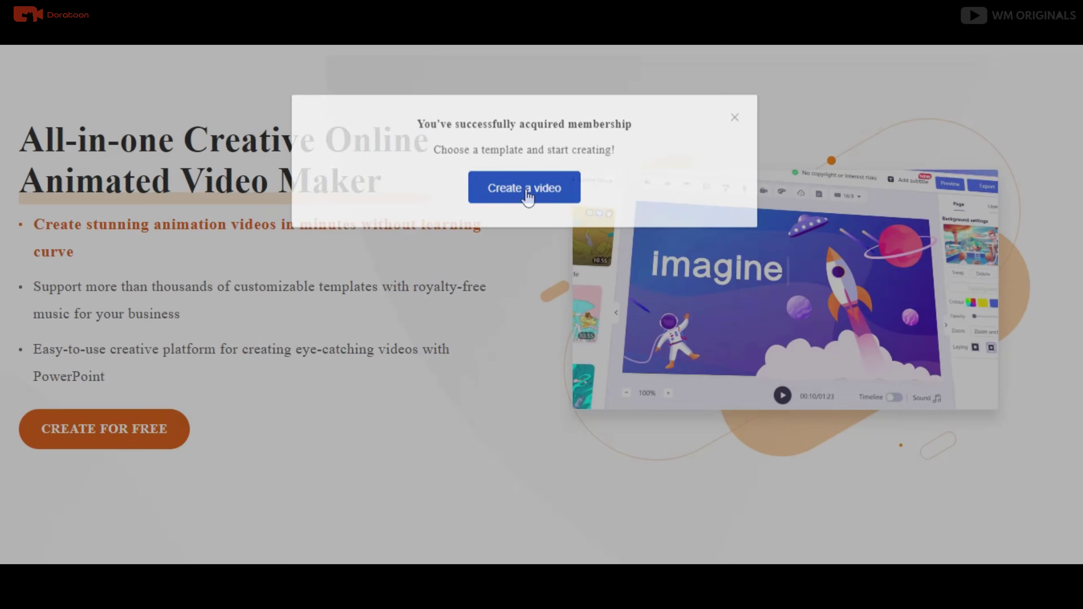
left_click(528, 194)
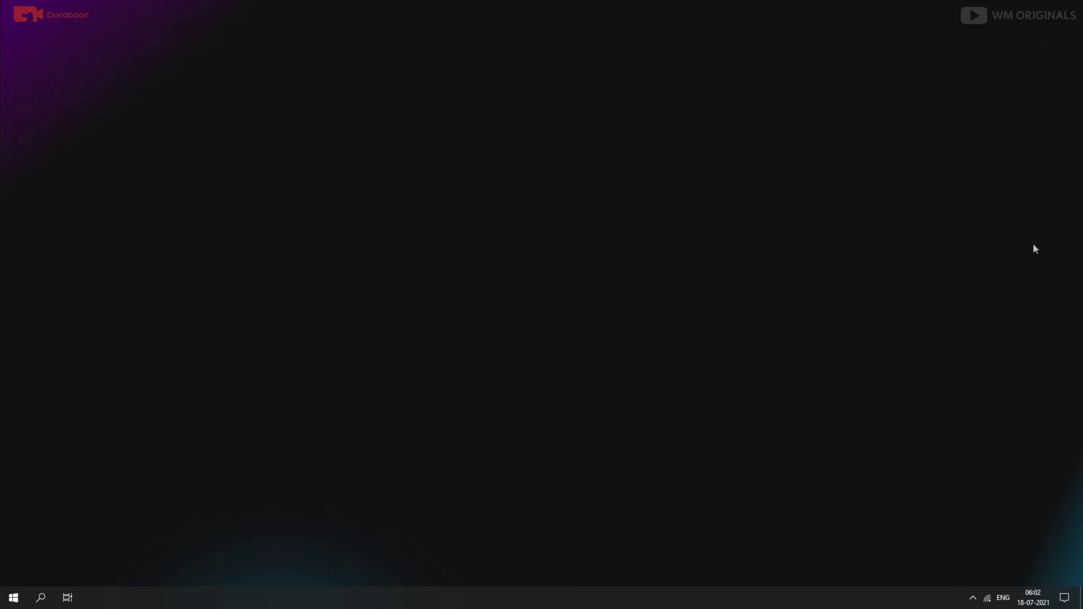